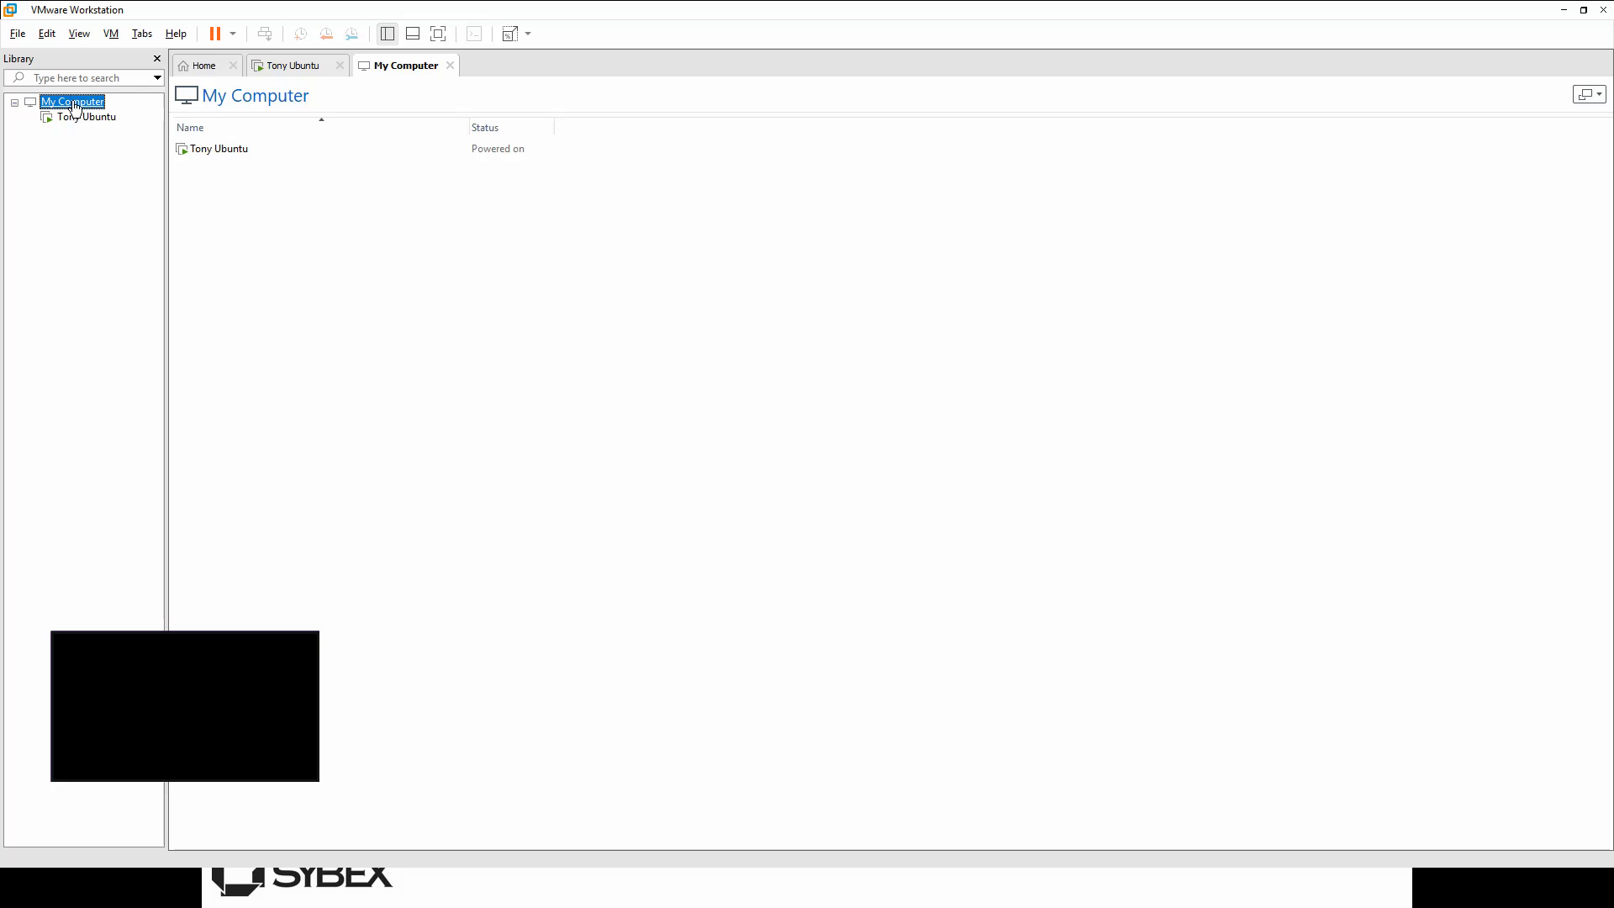
Step: Switch to the Home tab with its create, open and connect VM options
click(201, 68)
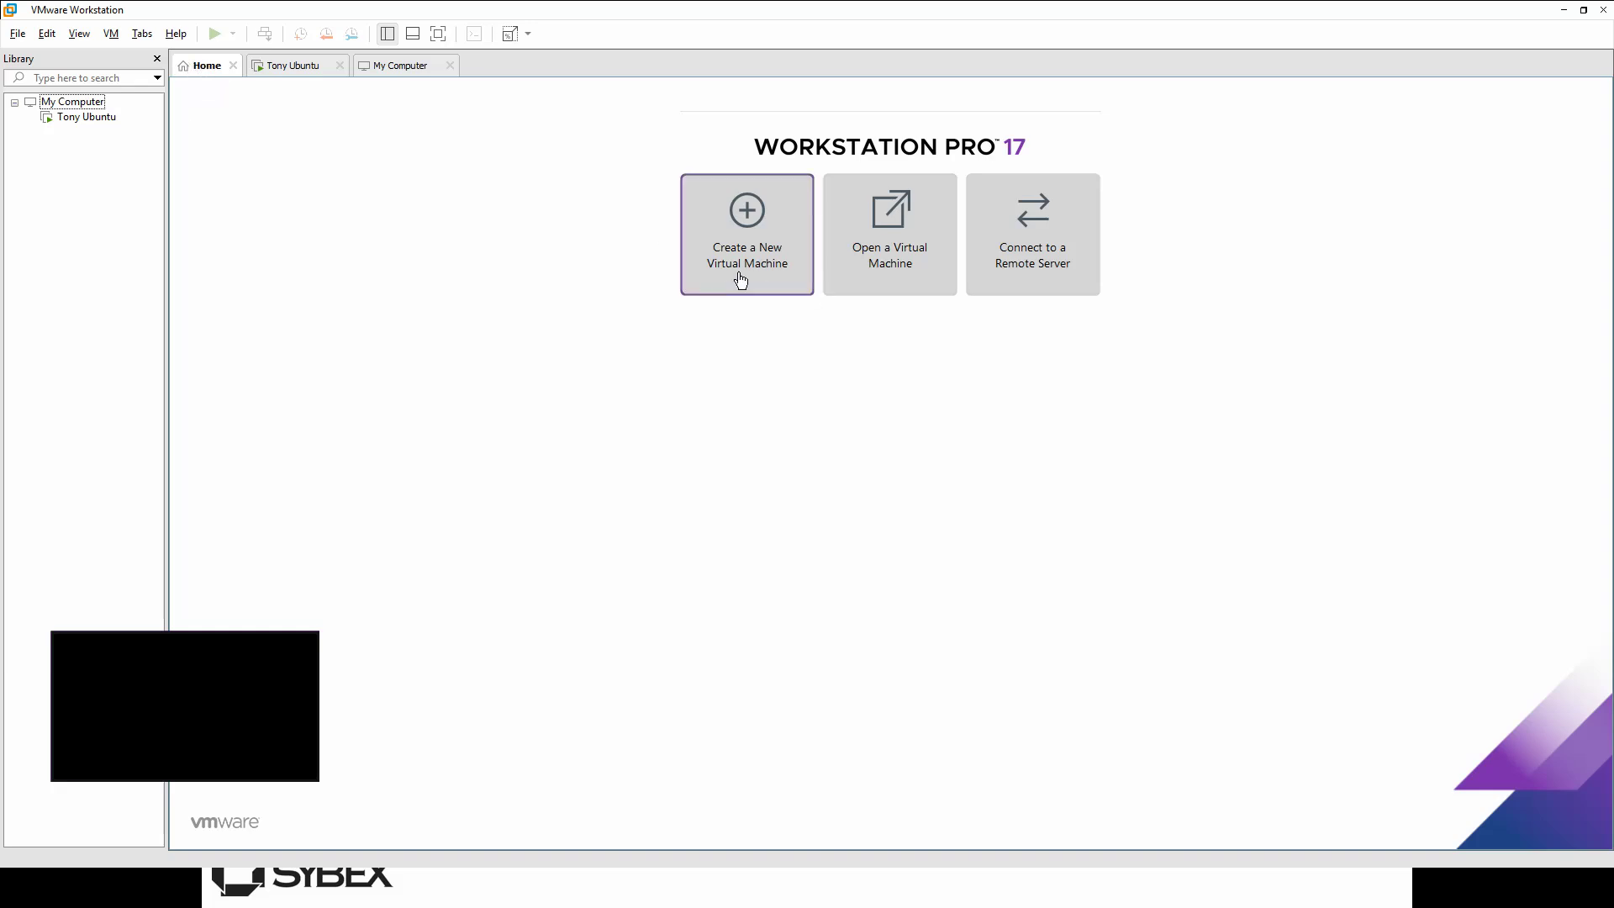
Step: Start a Custom new VM: Workstation 17.5 compatibility, install OS later, guest Linux Rocky Linux 64-bit
click(745, 238)
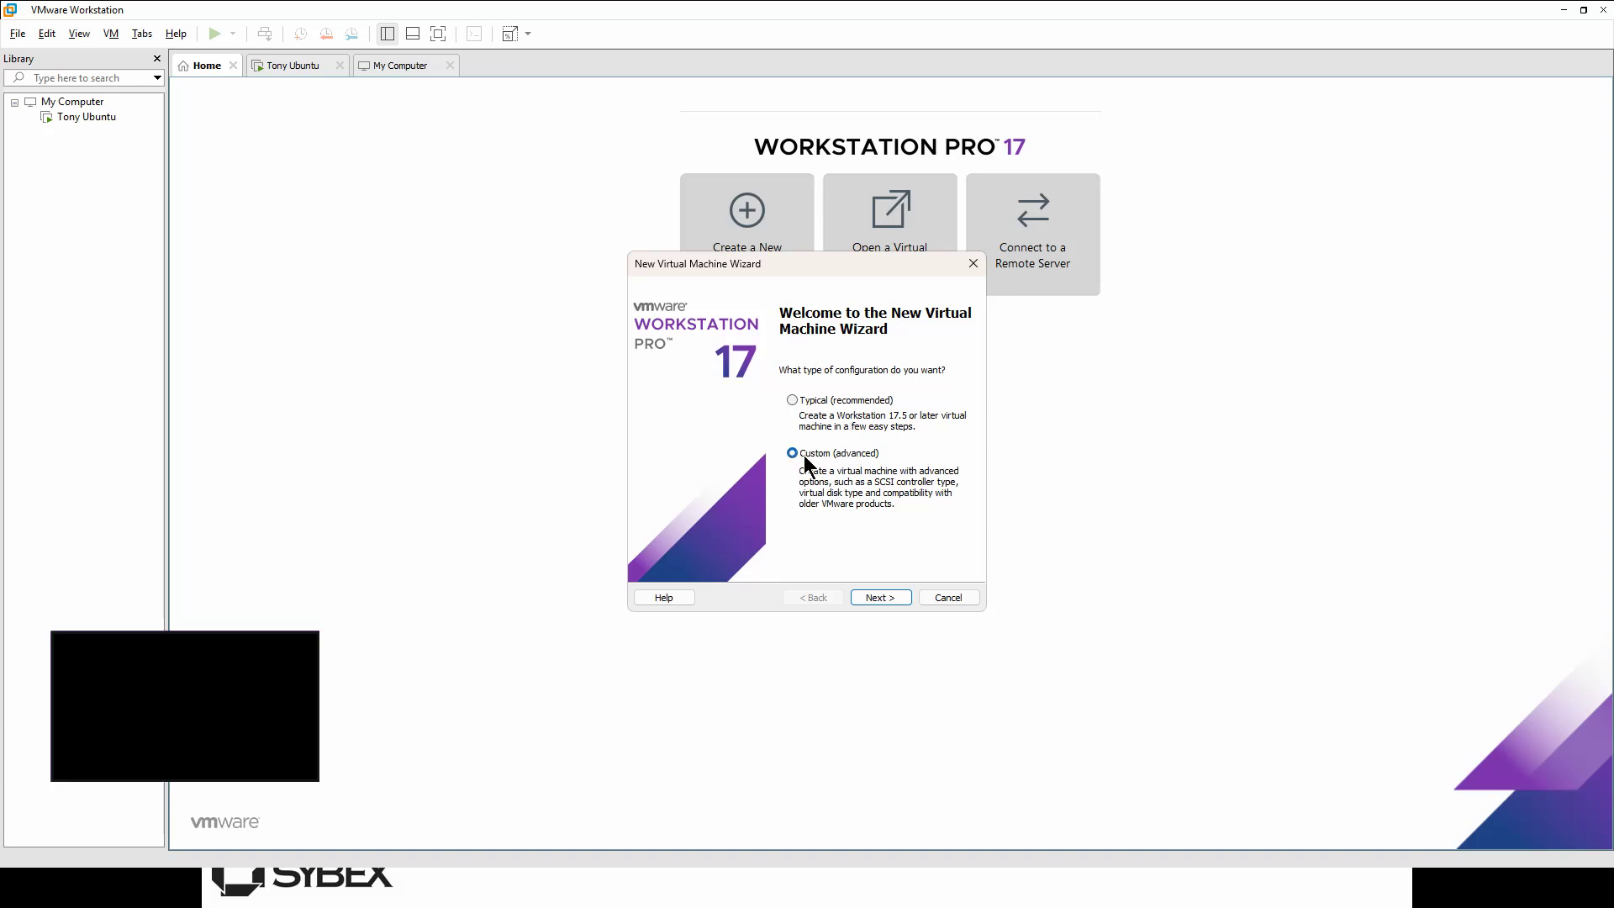
click(878, 597)
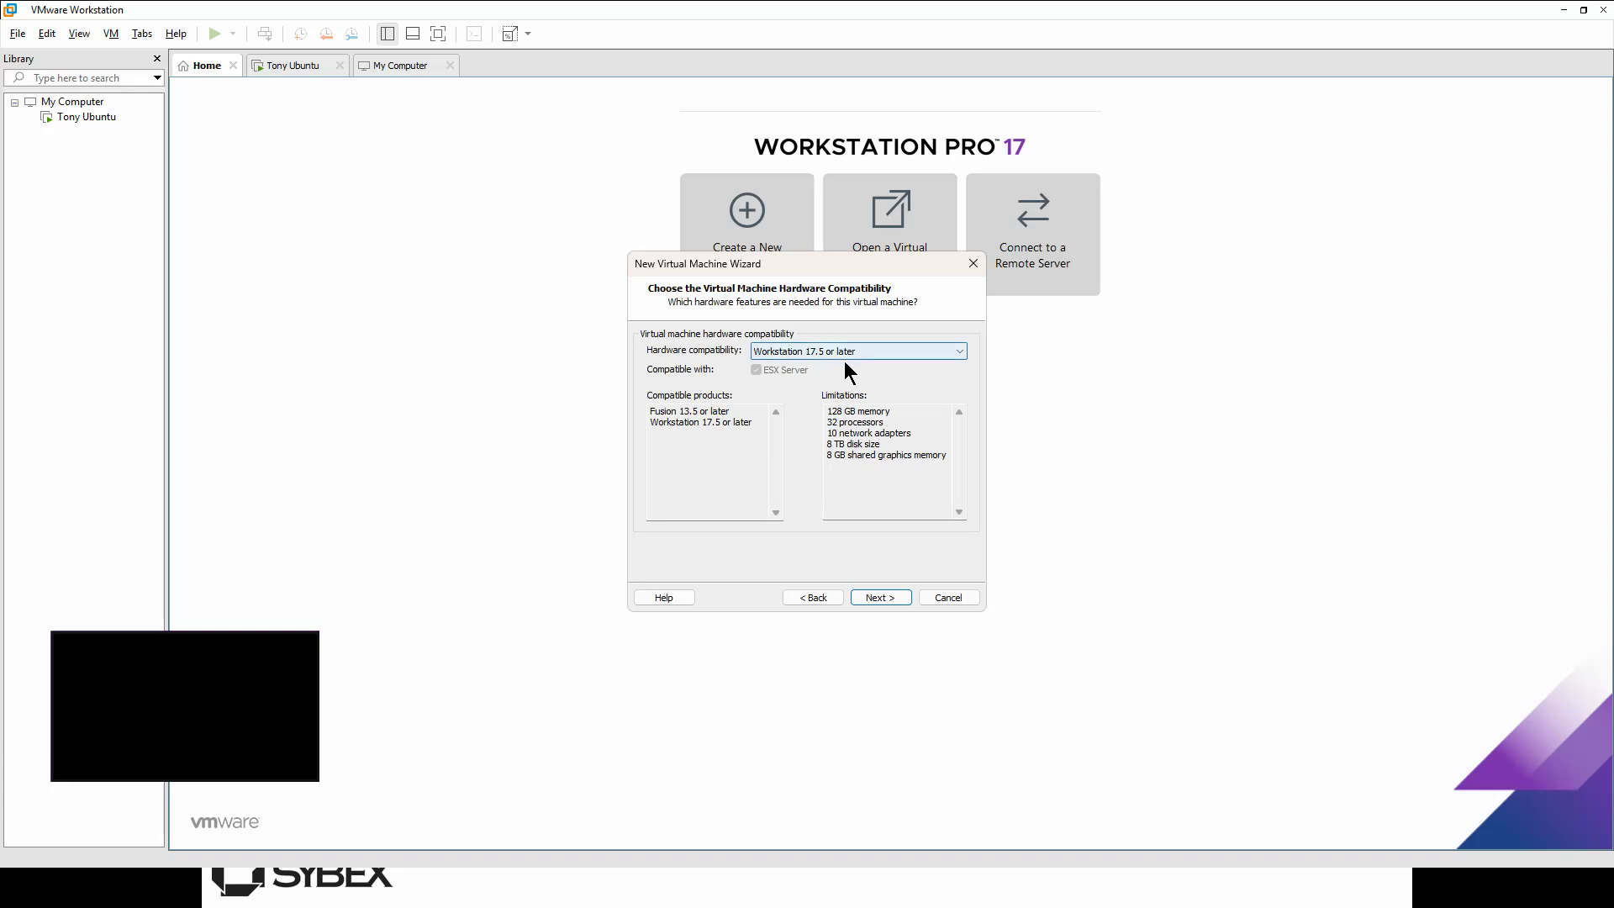
click(883, 597)
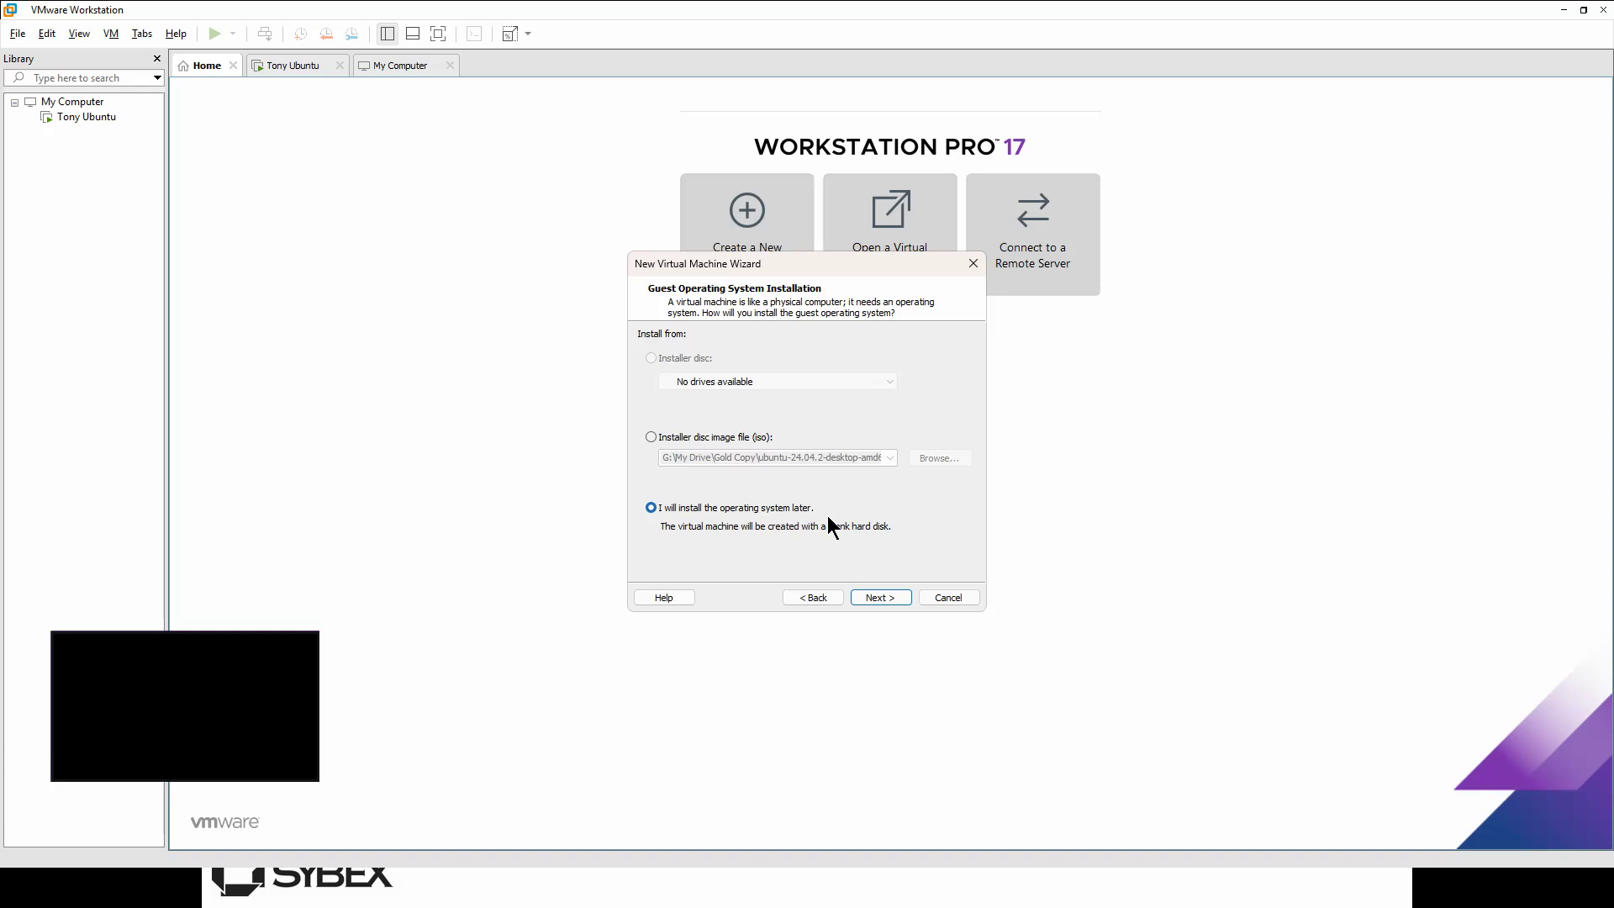
click(880, 595)
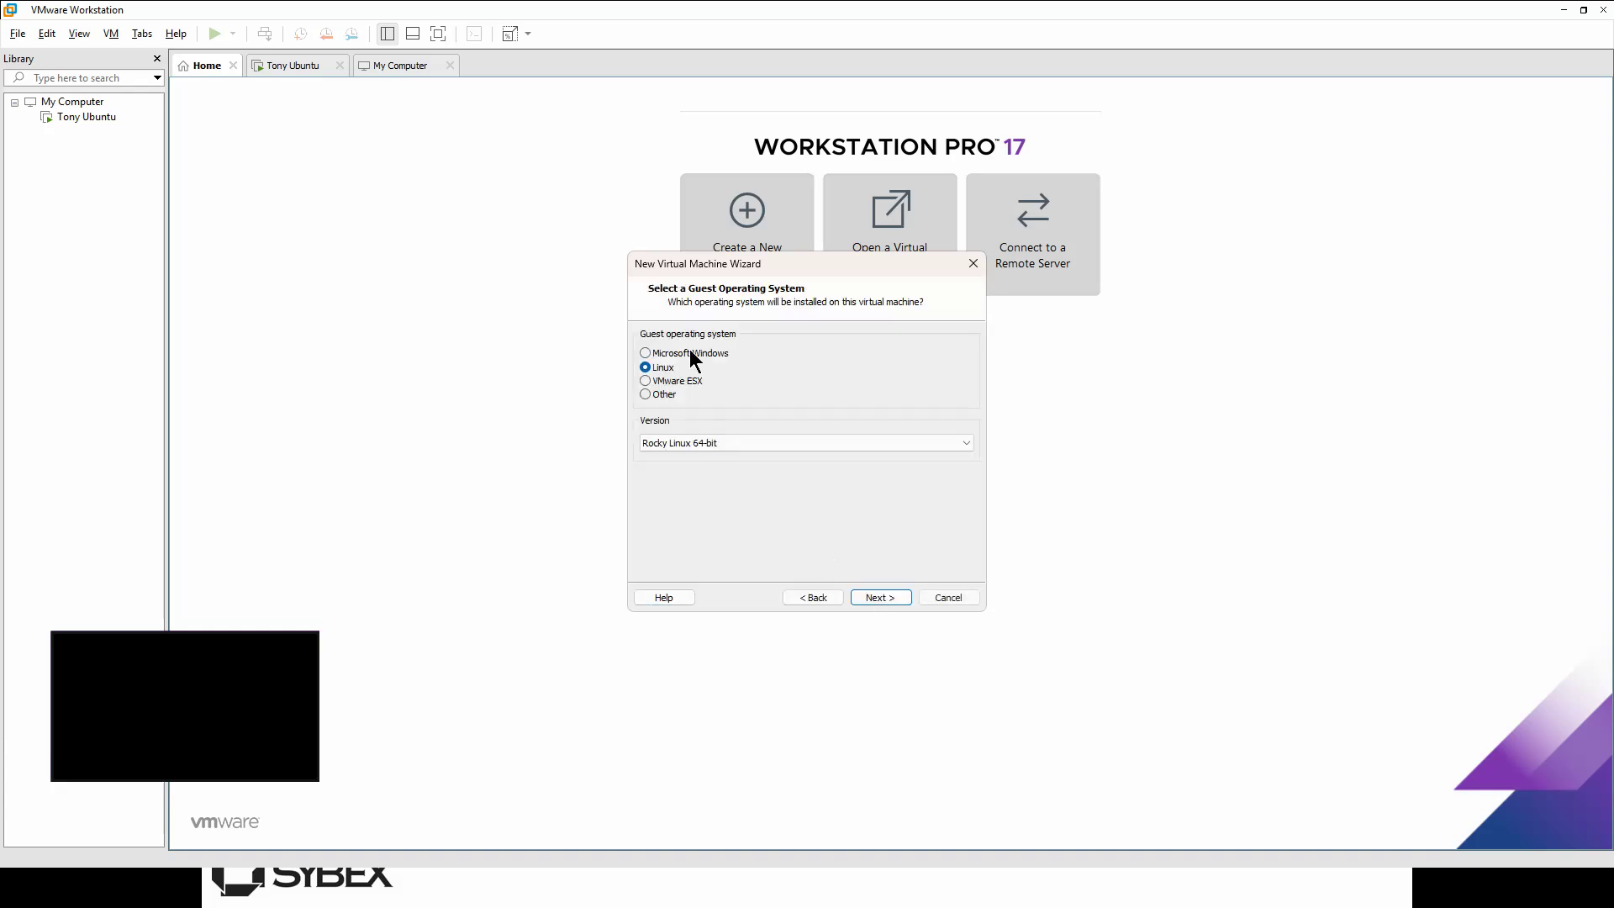
click(710, 440)
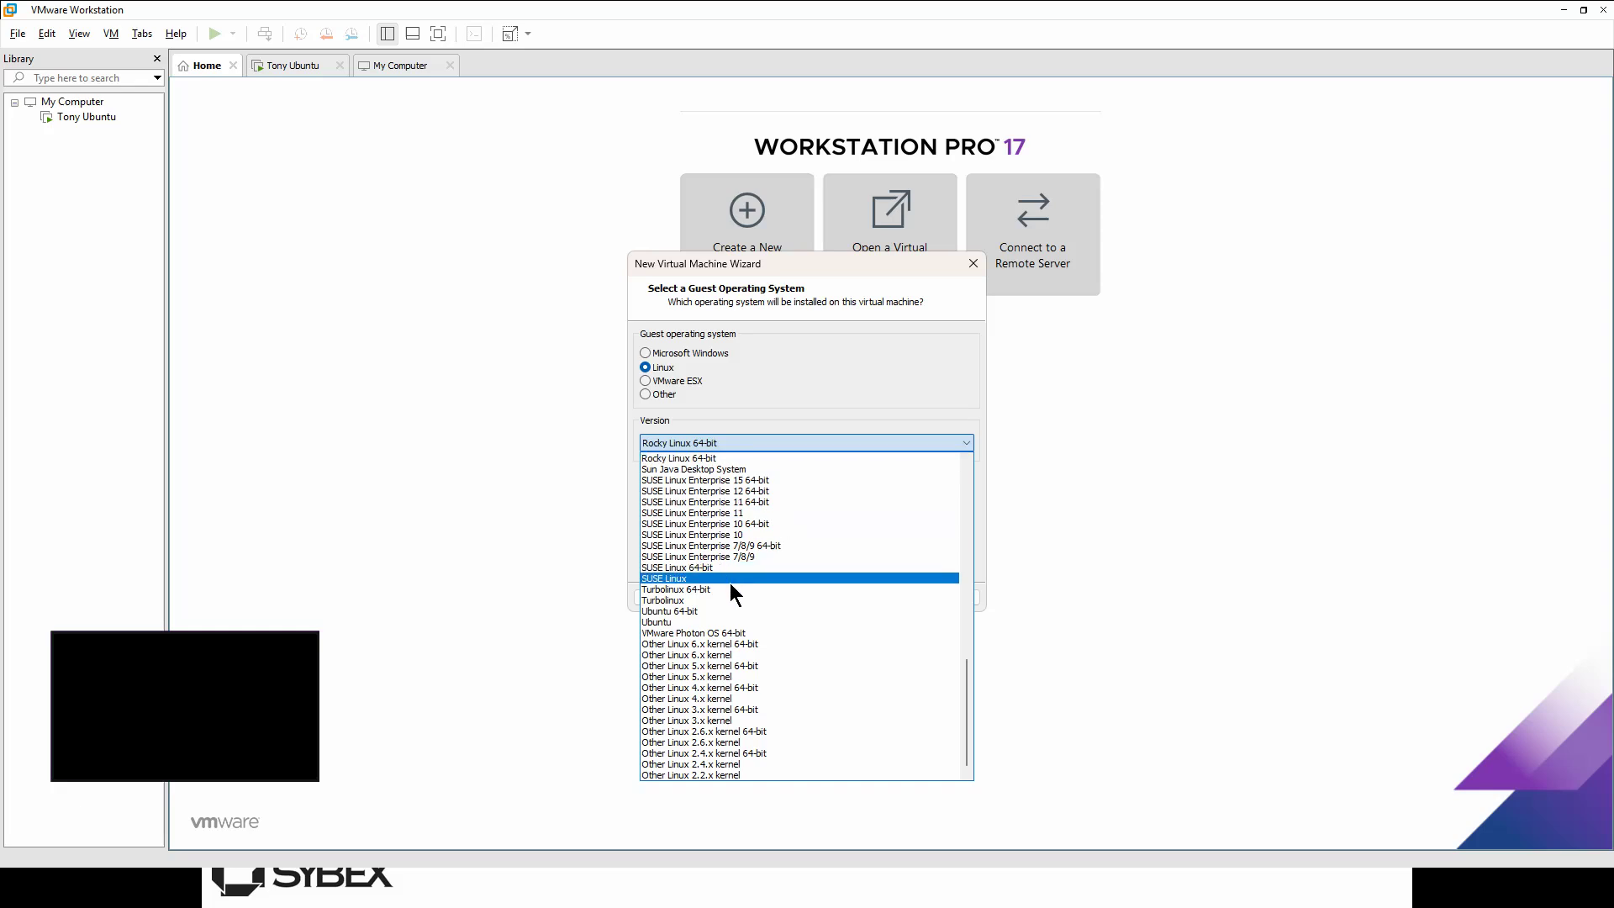
click(736, 458)
click(871, 593)
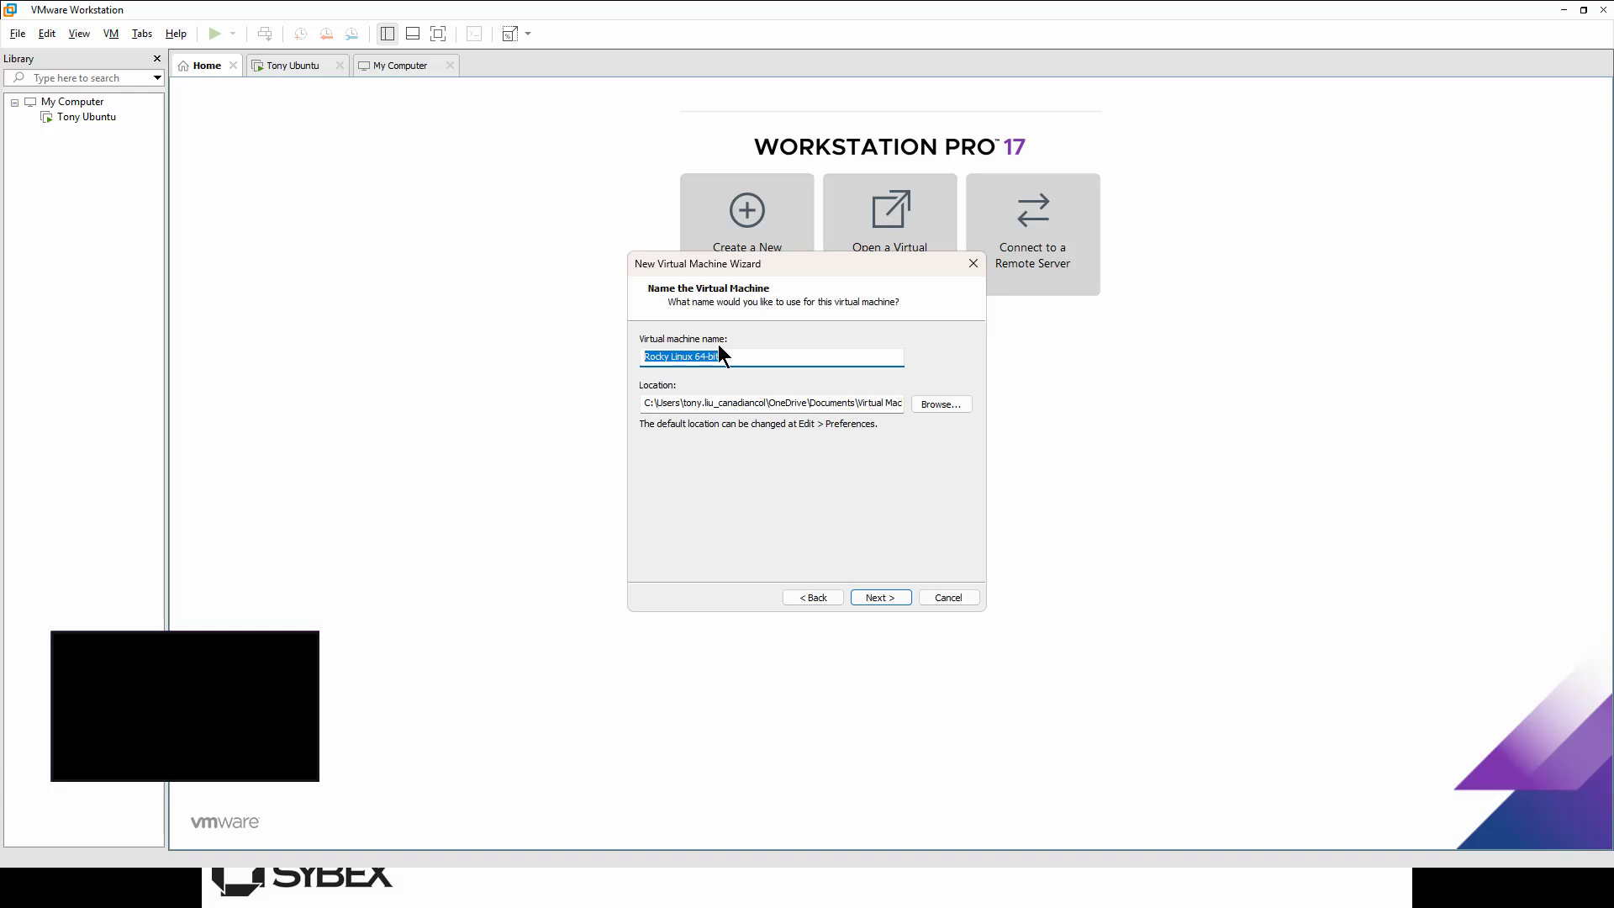
Step: Rename the VM to 'Tony Rocky Linux' by adding Tony and removing the 64-bit suffix
click(742, 352)
text(Tony)
key(ctrl+shift+Left)
key(ctrl+shift+Left)
key(ctrl+shift+Left)
key(BackSpace)
Step: Highlight the OneDrive and Documents parts of the default location path
drag(766, 405, 813, 409)
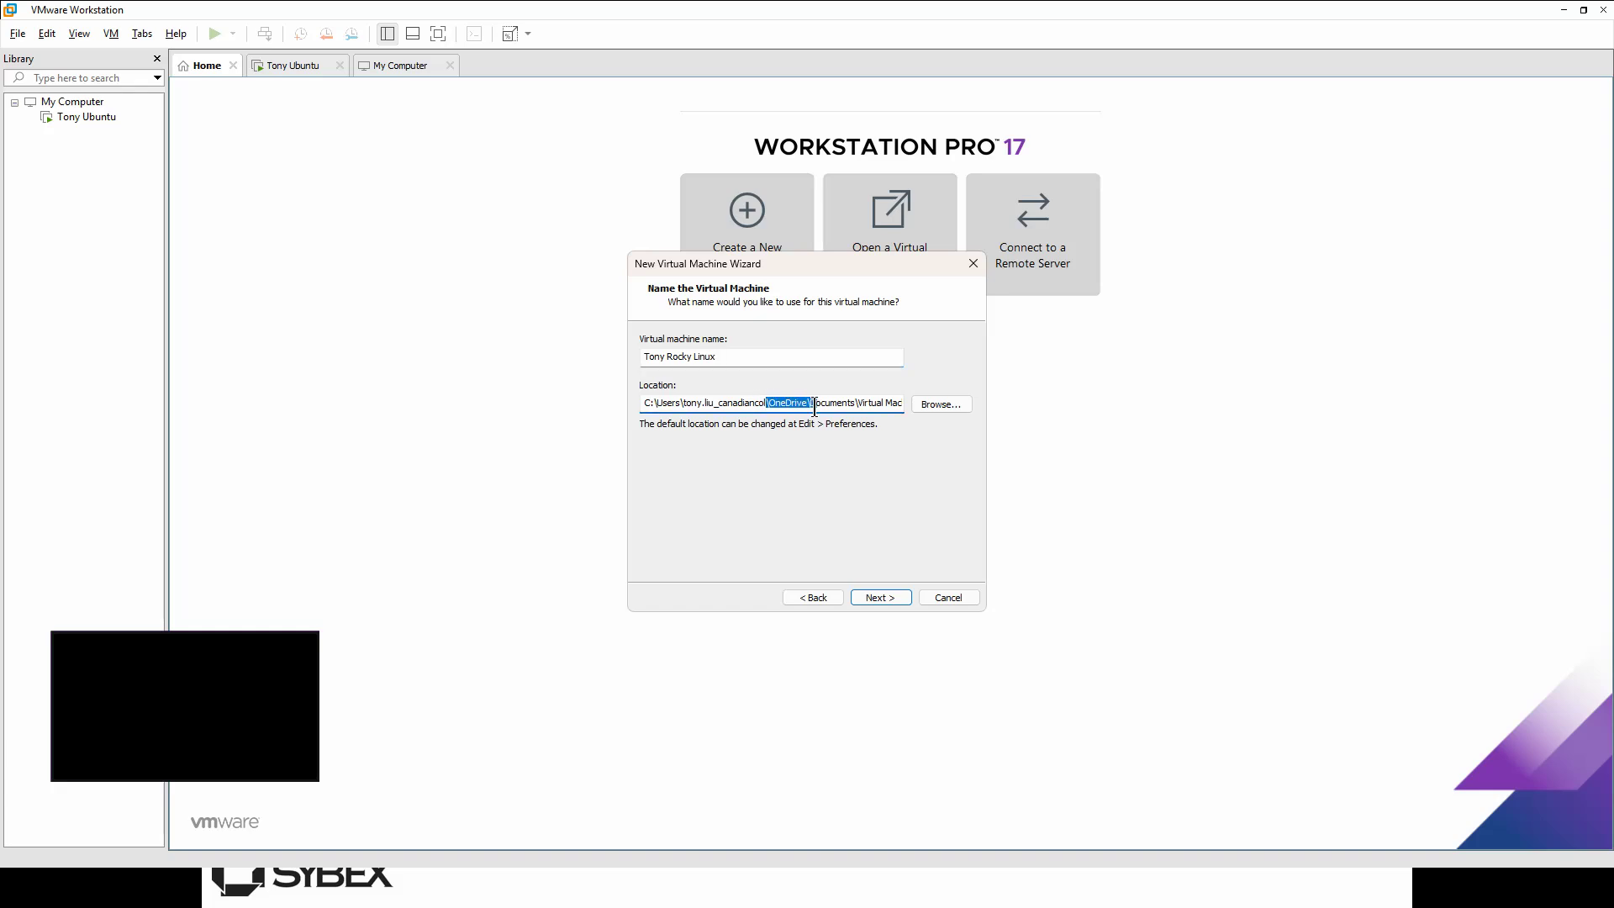
click(813, 409)
drag(812, 402, 876, 402)
Step: Browse for a location and navigate to This PC > DATA (D:) > Virtual Machines
click(932, 401)
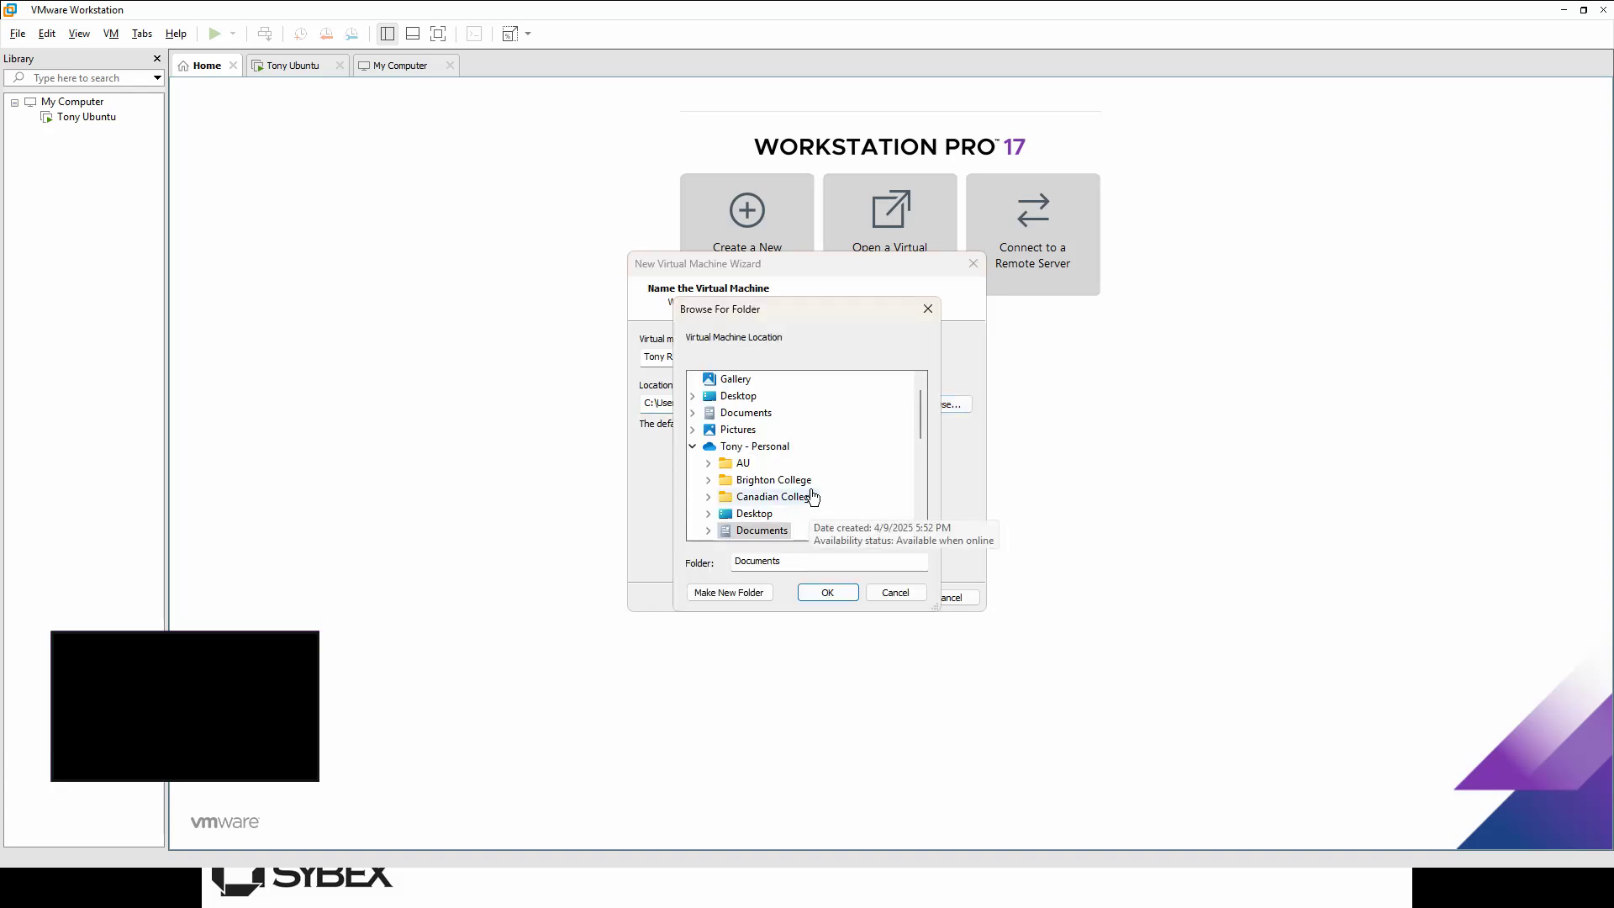
scroll(808, 513, down, 6)
scroll(807, 527, down, 5)
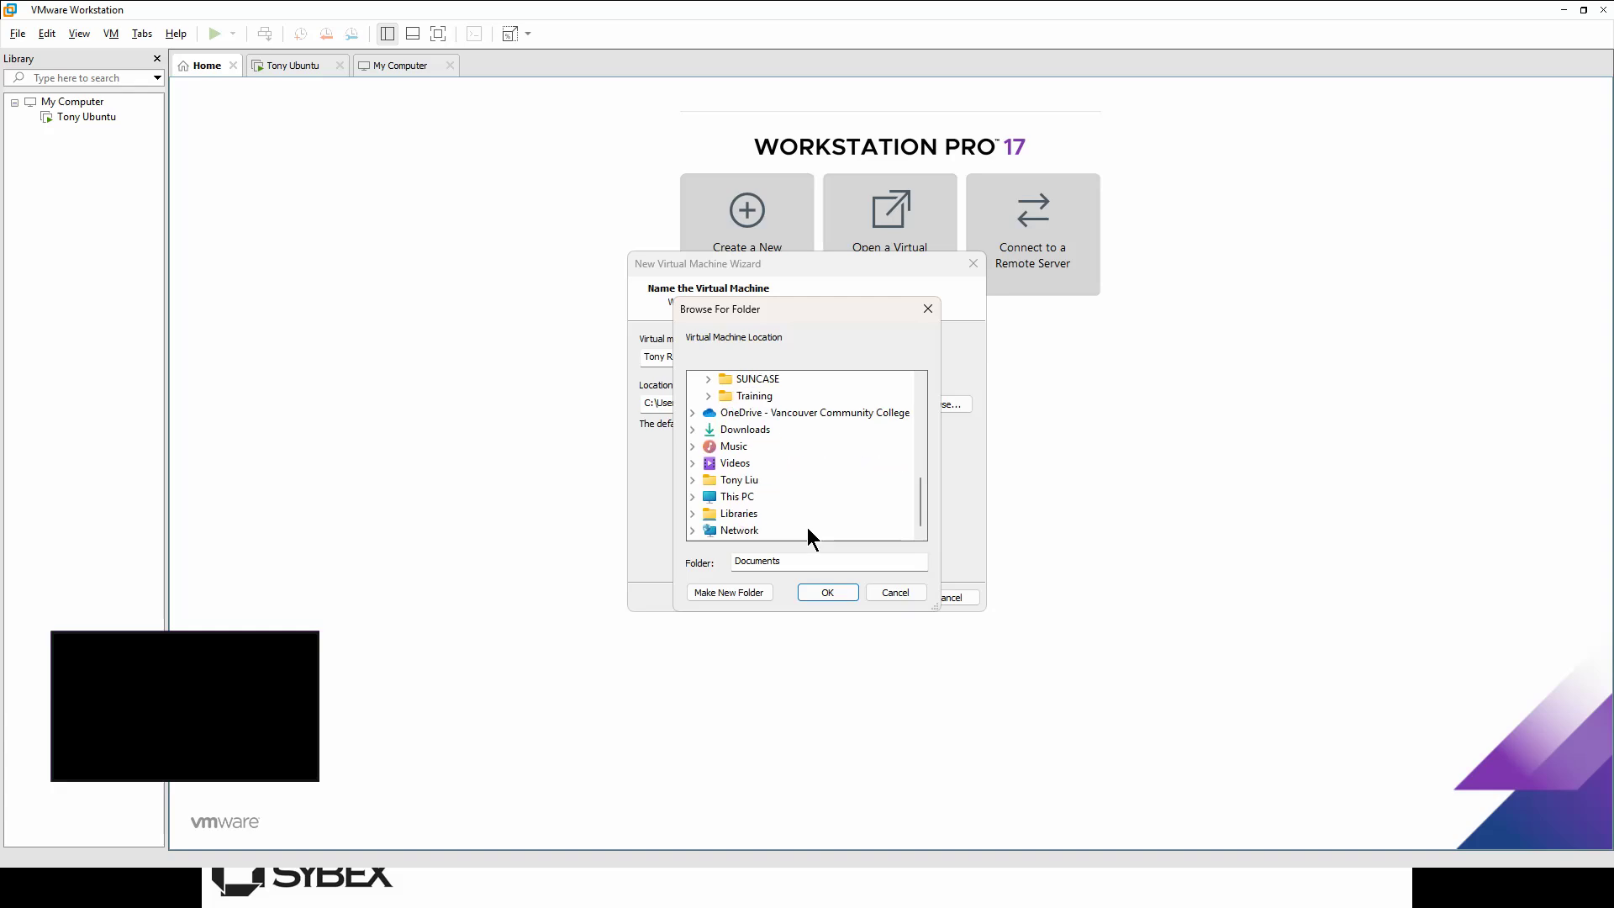
scroll(787, 512, up, 10)
click(693, 464)
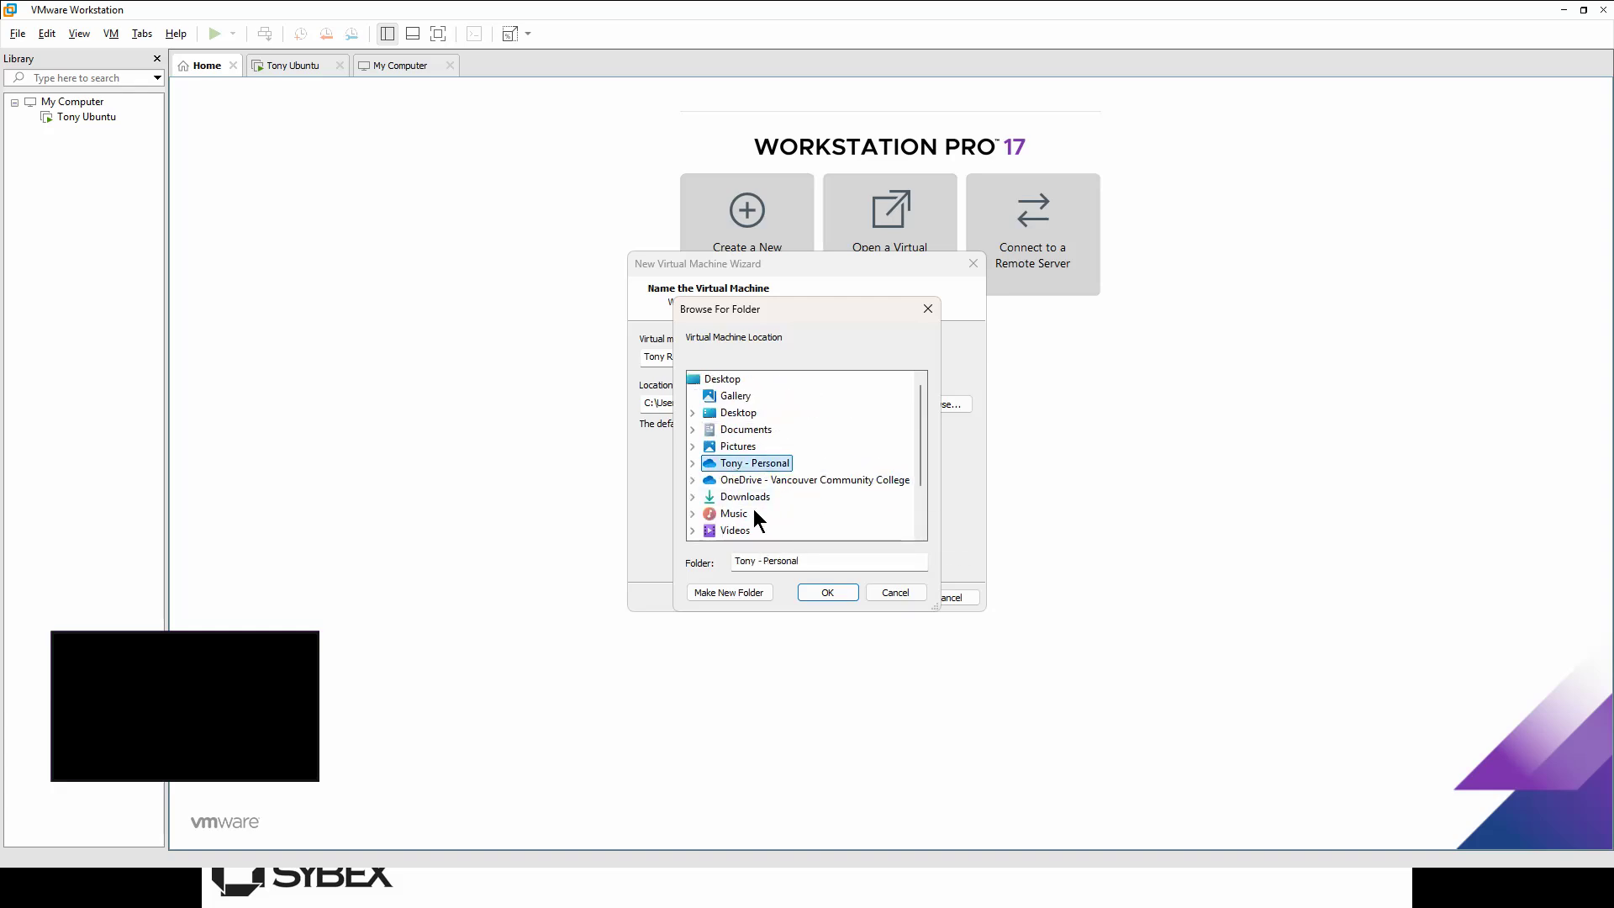
scroll(760, 481, down, 2)
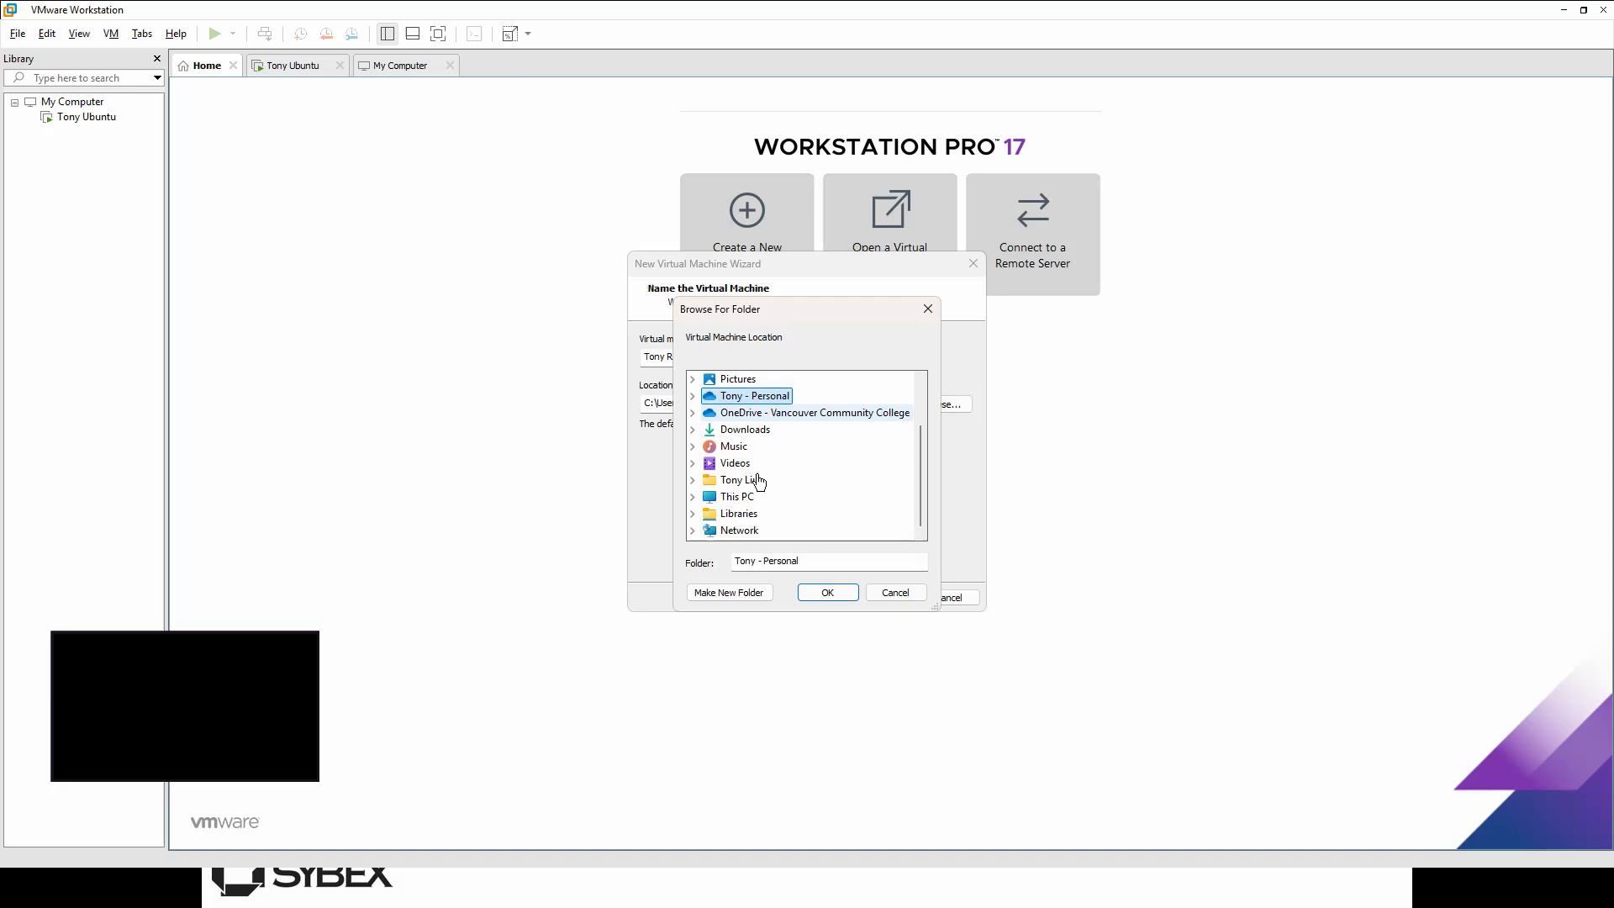
click(775, 496)
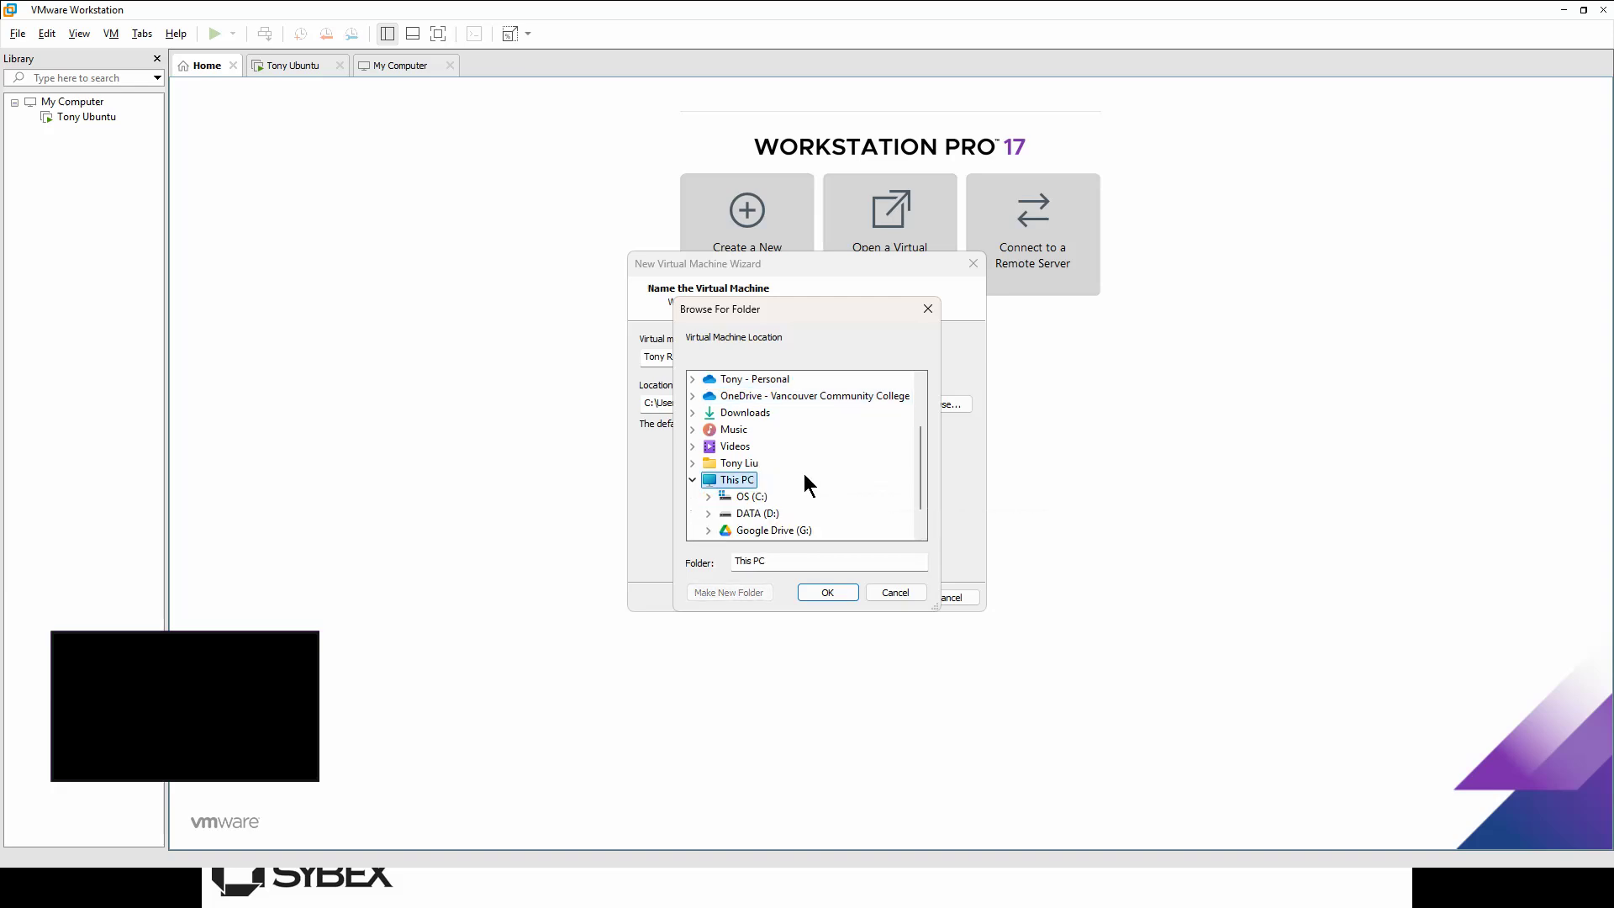
scroll(805, 489, down, 1)
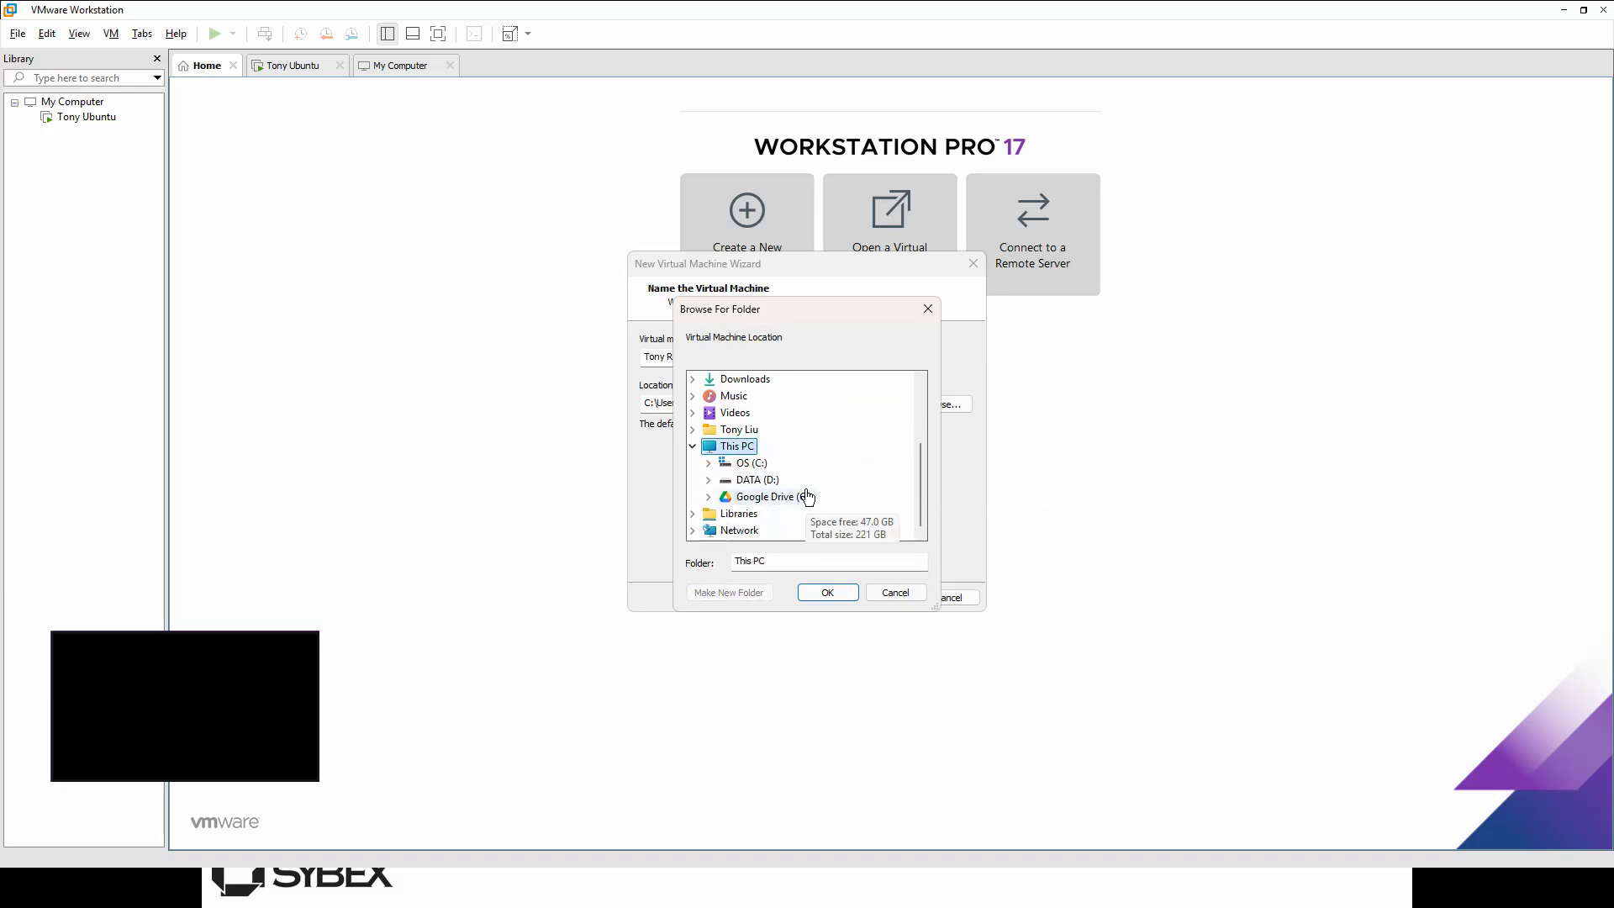
click(757, 483)
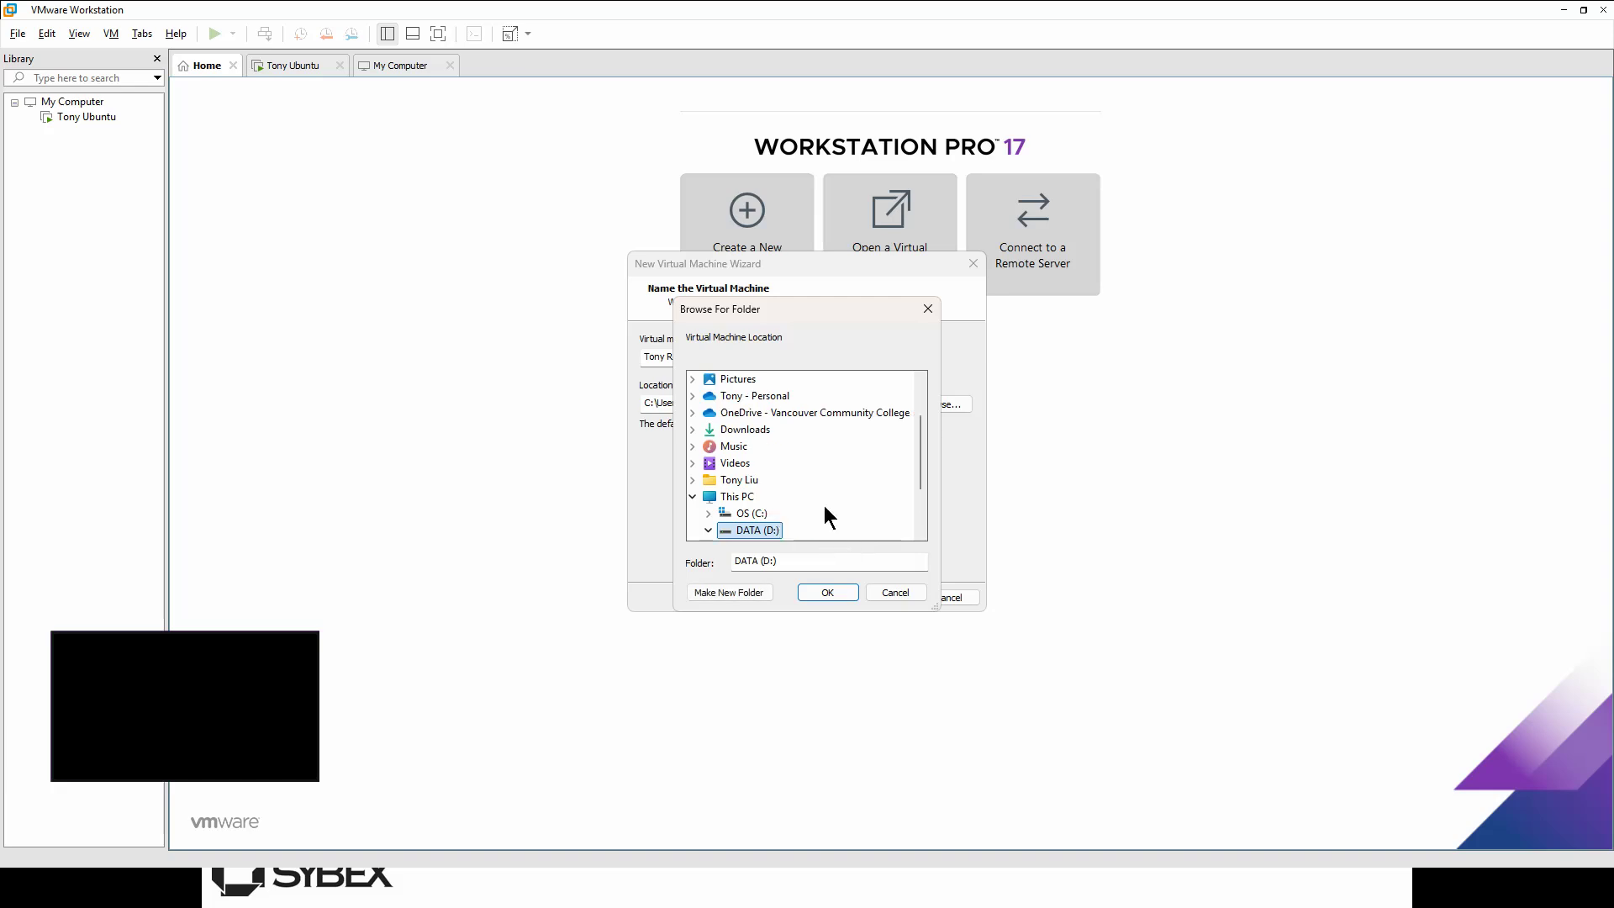
scroll(829, 503, down, 6)
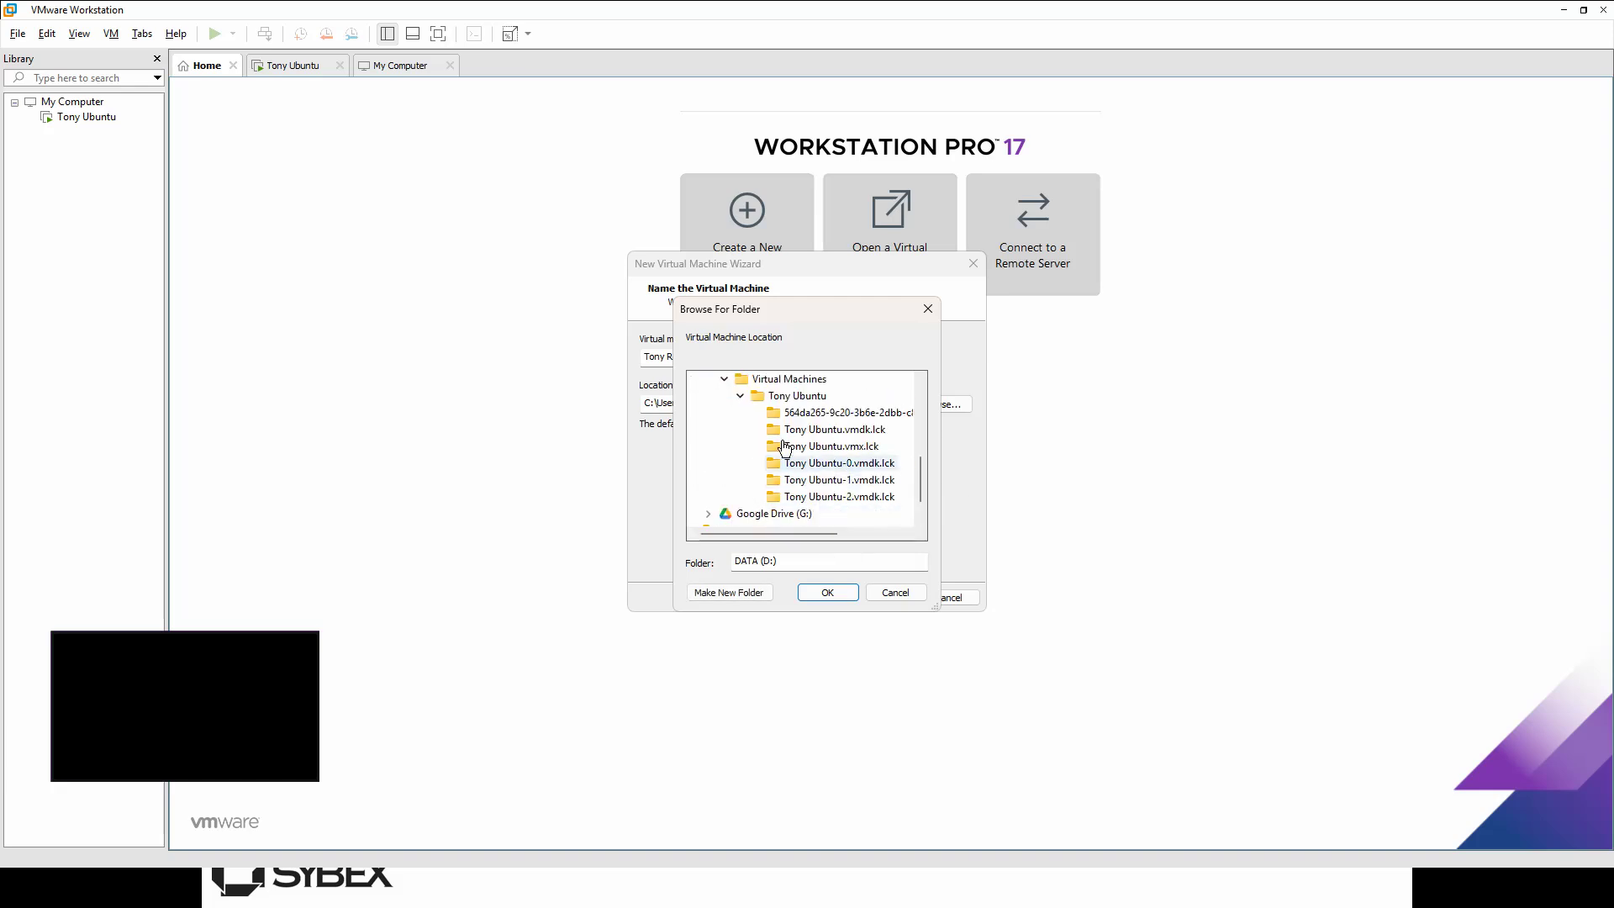
scroll(741, 444, up, 1)
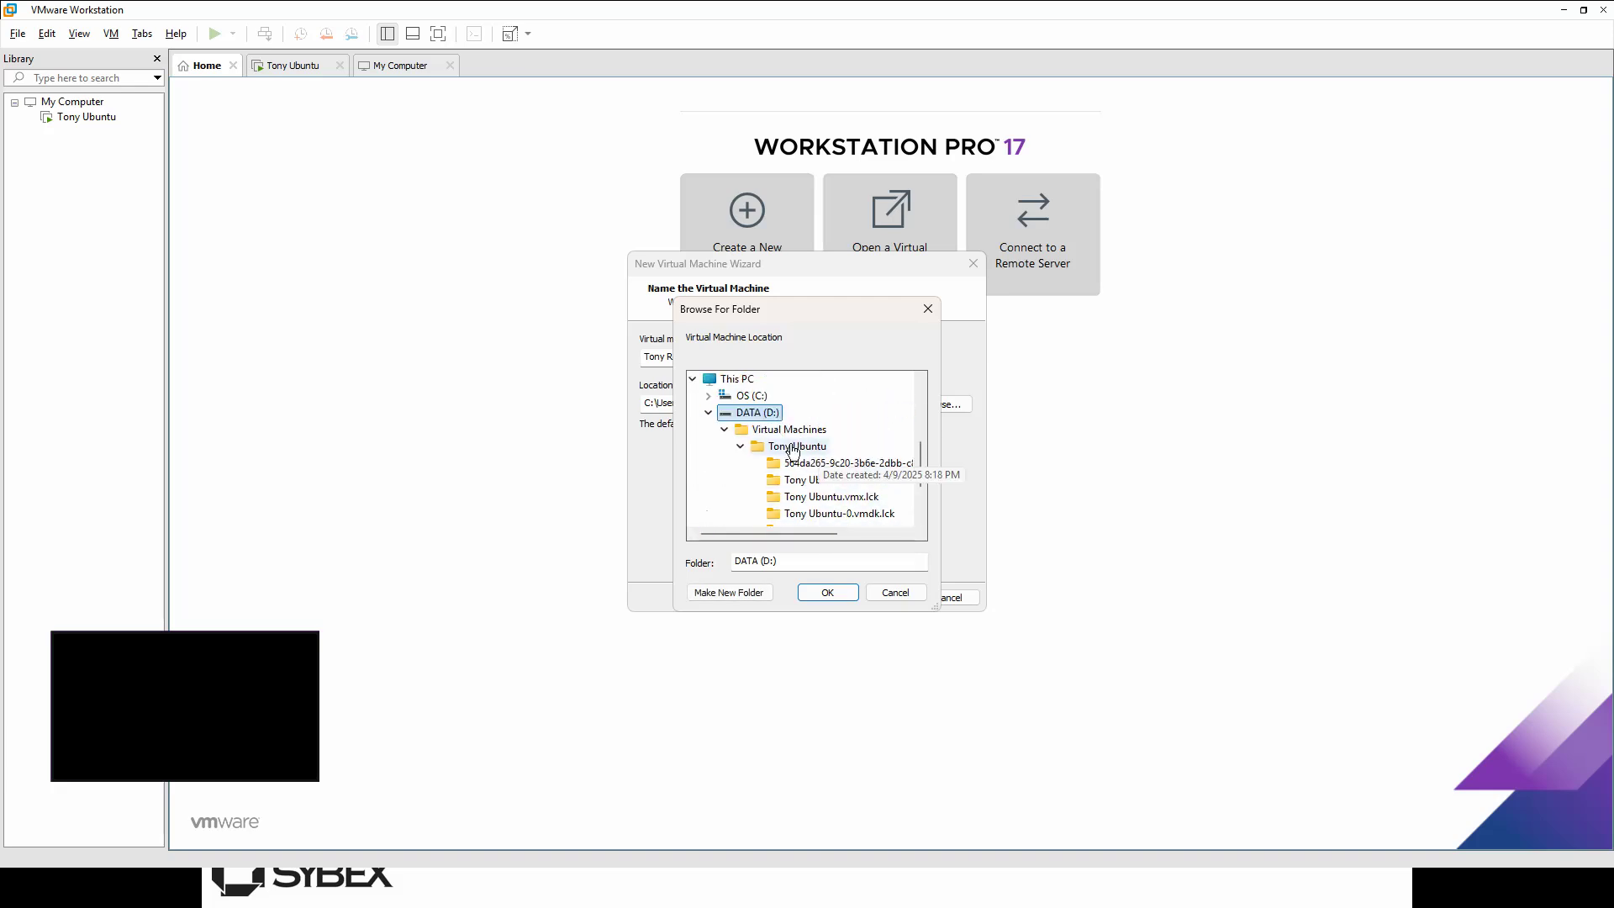
click(740, 445)
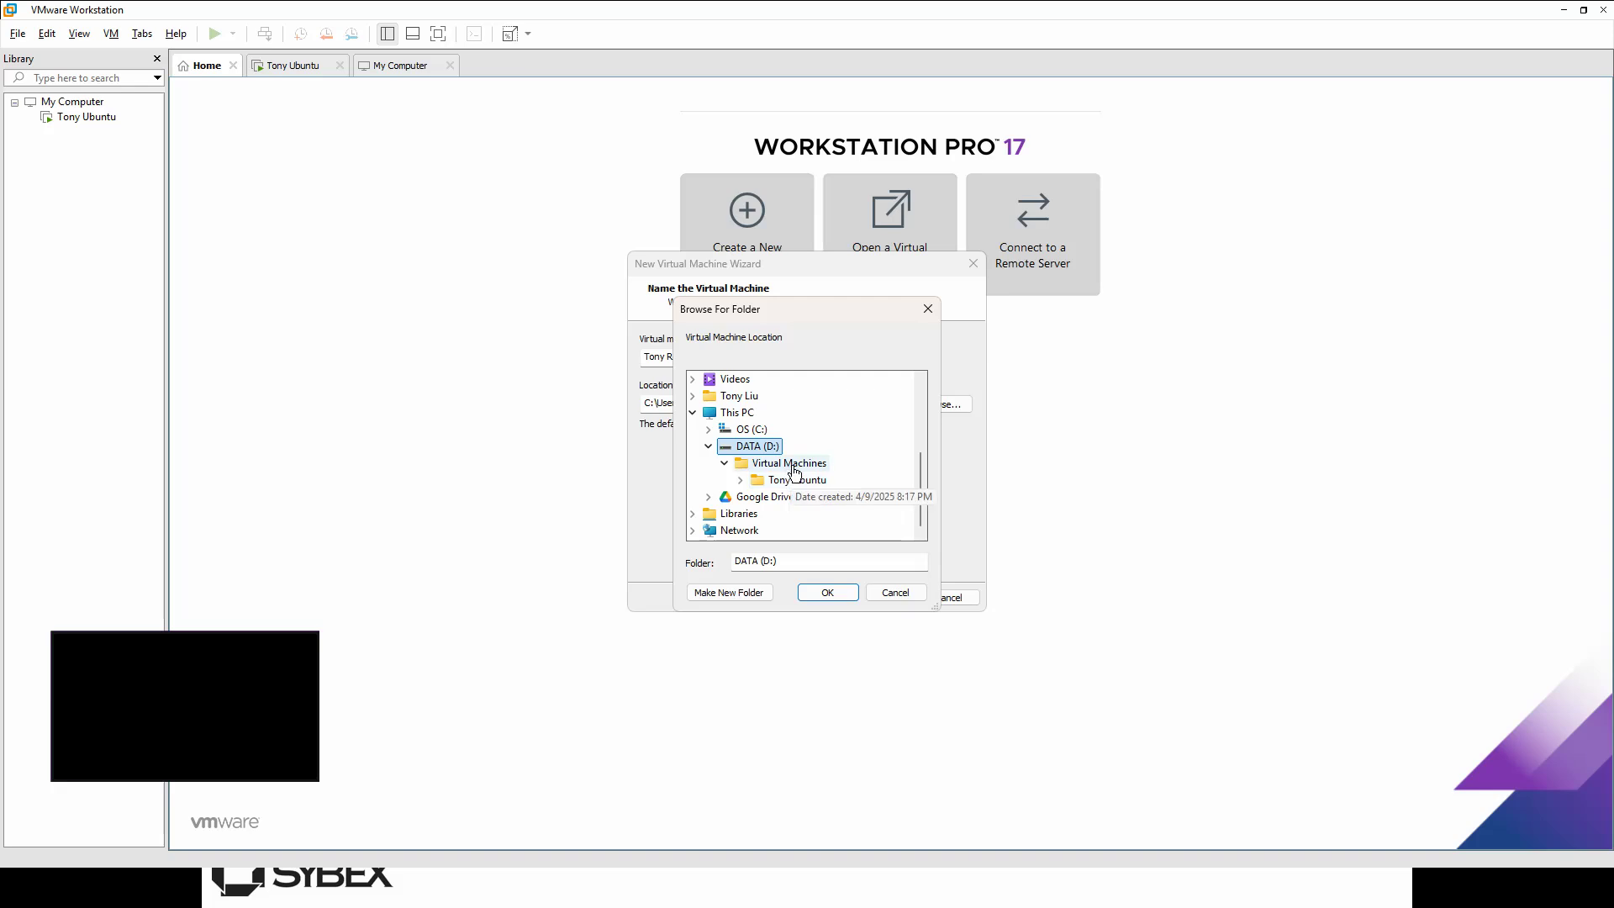
click(794, 471)
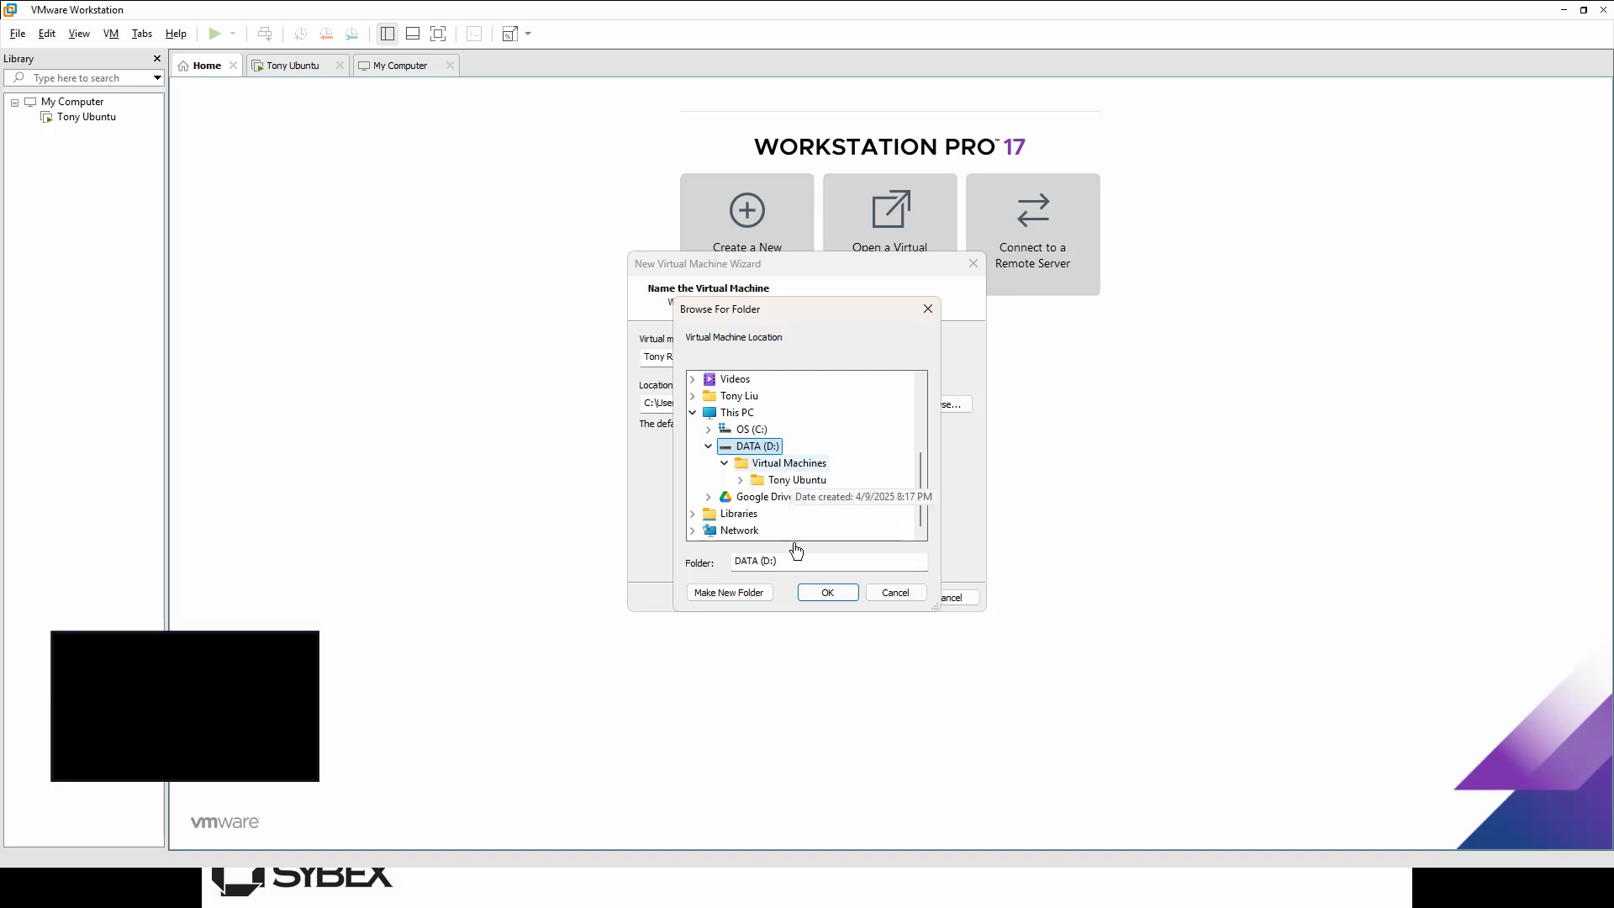
Step: Create a 'Tony Rocky Linux' folder there and accept it as the VM location
click(761, 595)
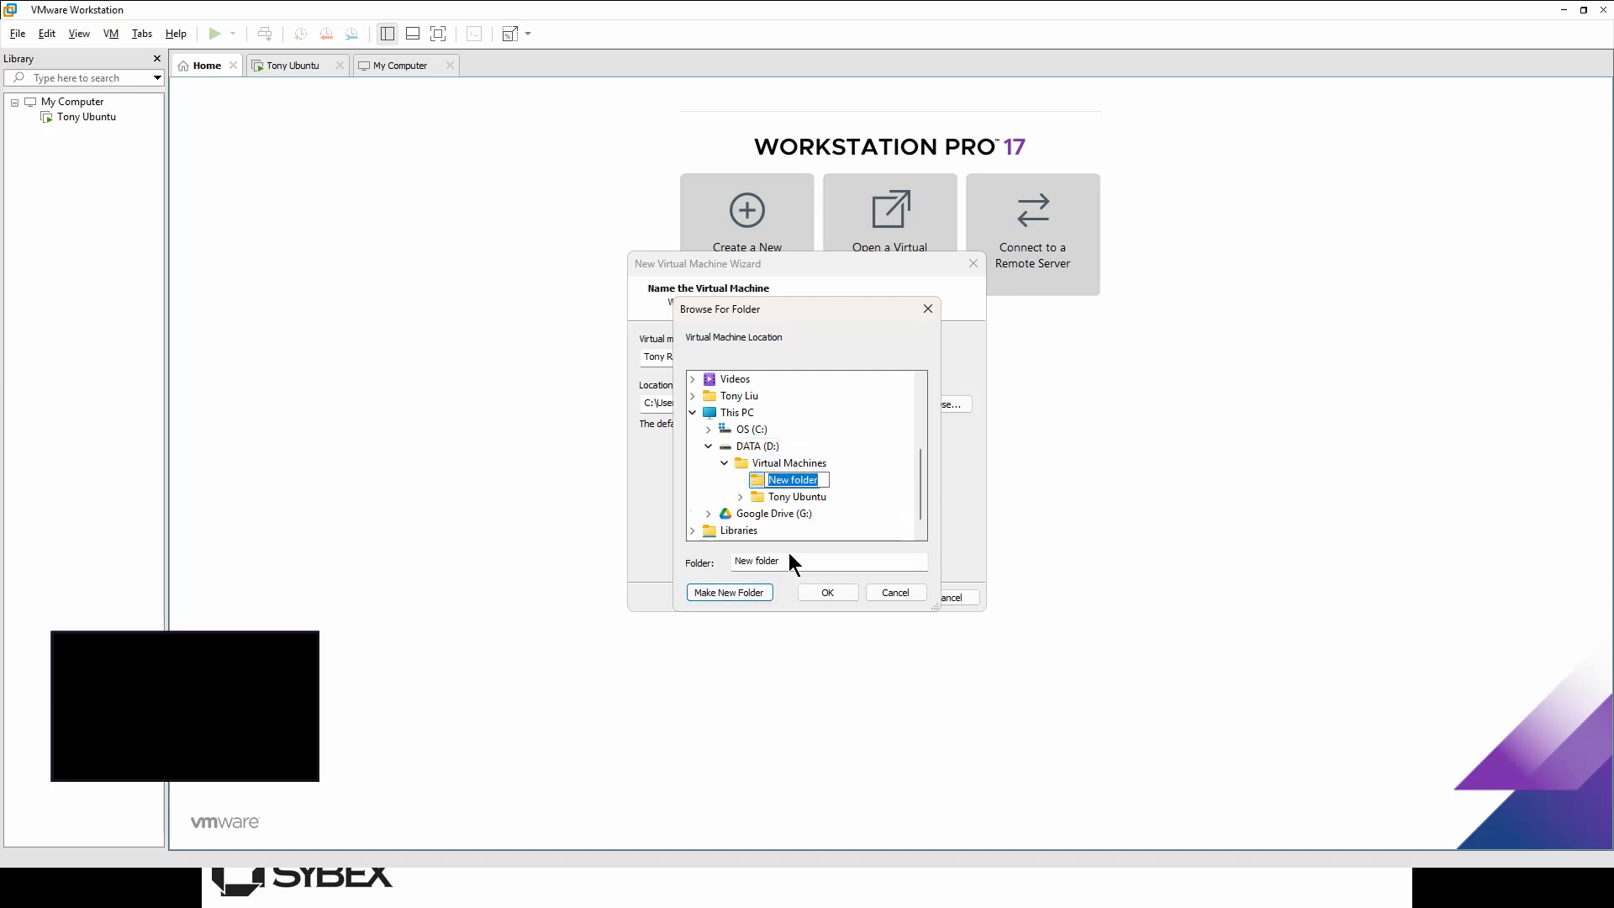
text(Tony )
text(Rocky L)
text(in)
text(nux)
key(BackSpace)
key(BackSpace)
key(BackSpace)
text(ux)
key(Escape)
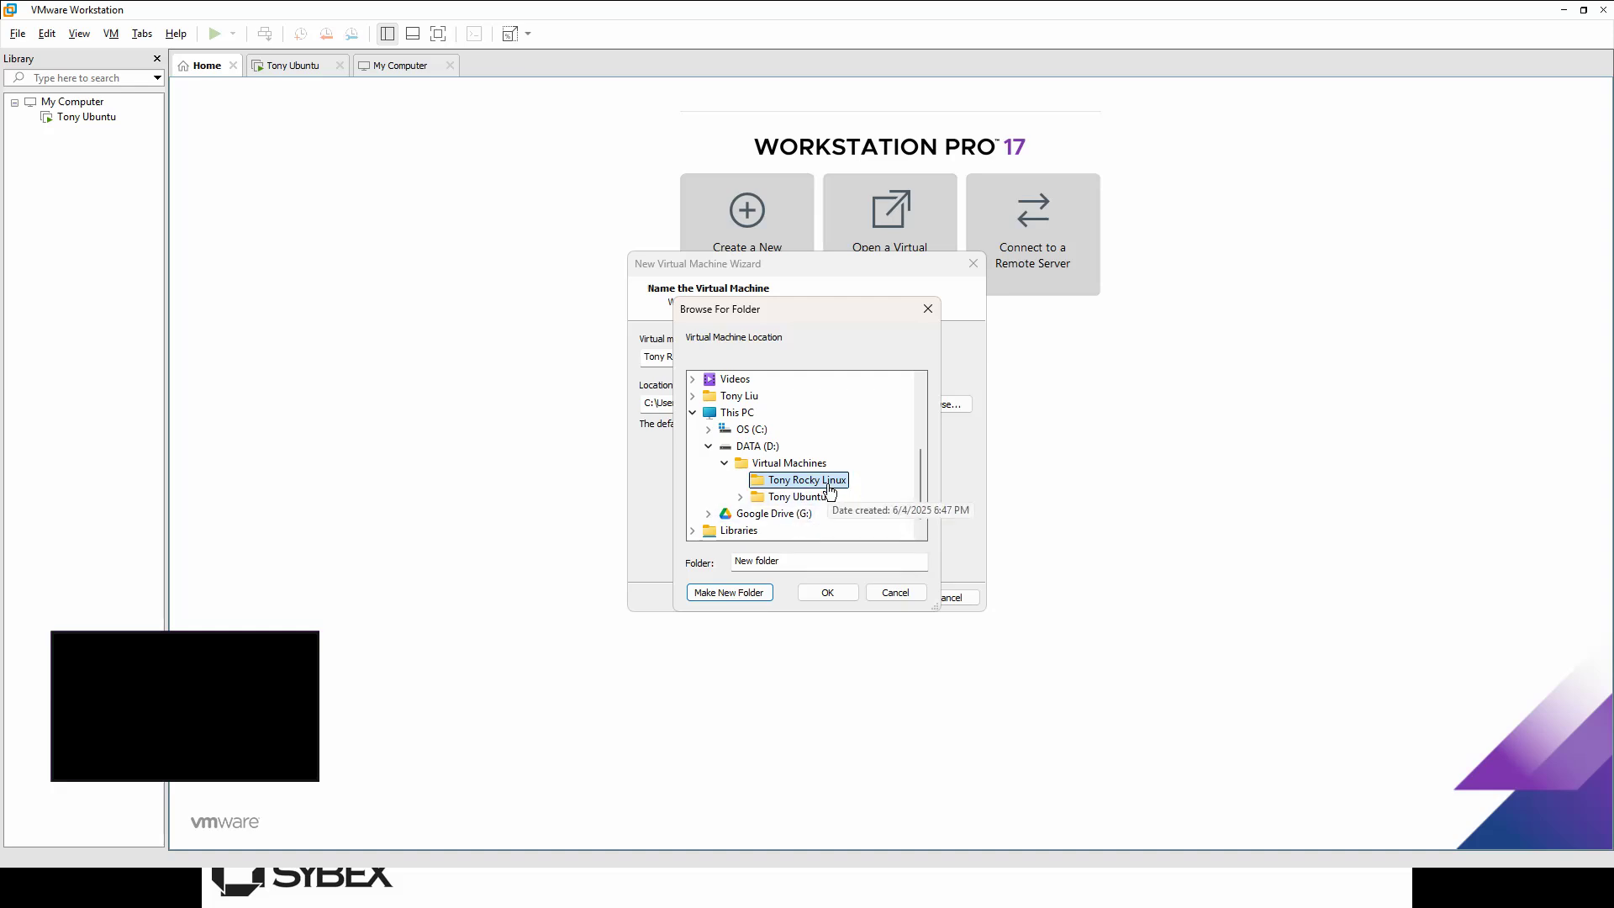
click(828, 593)
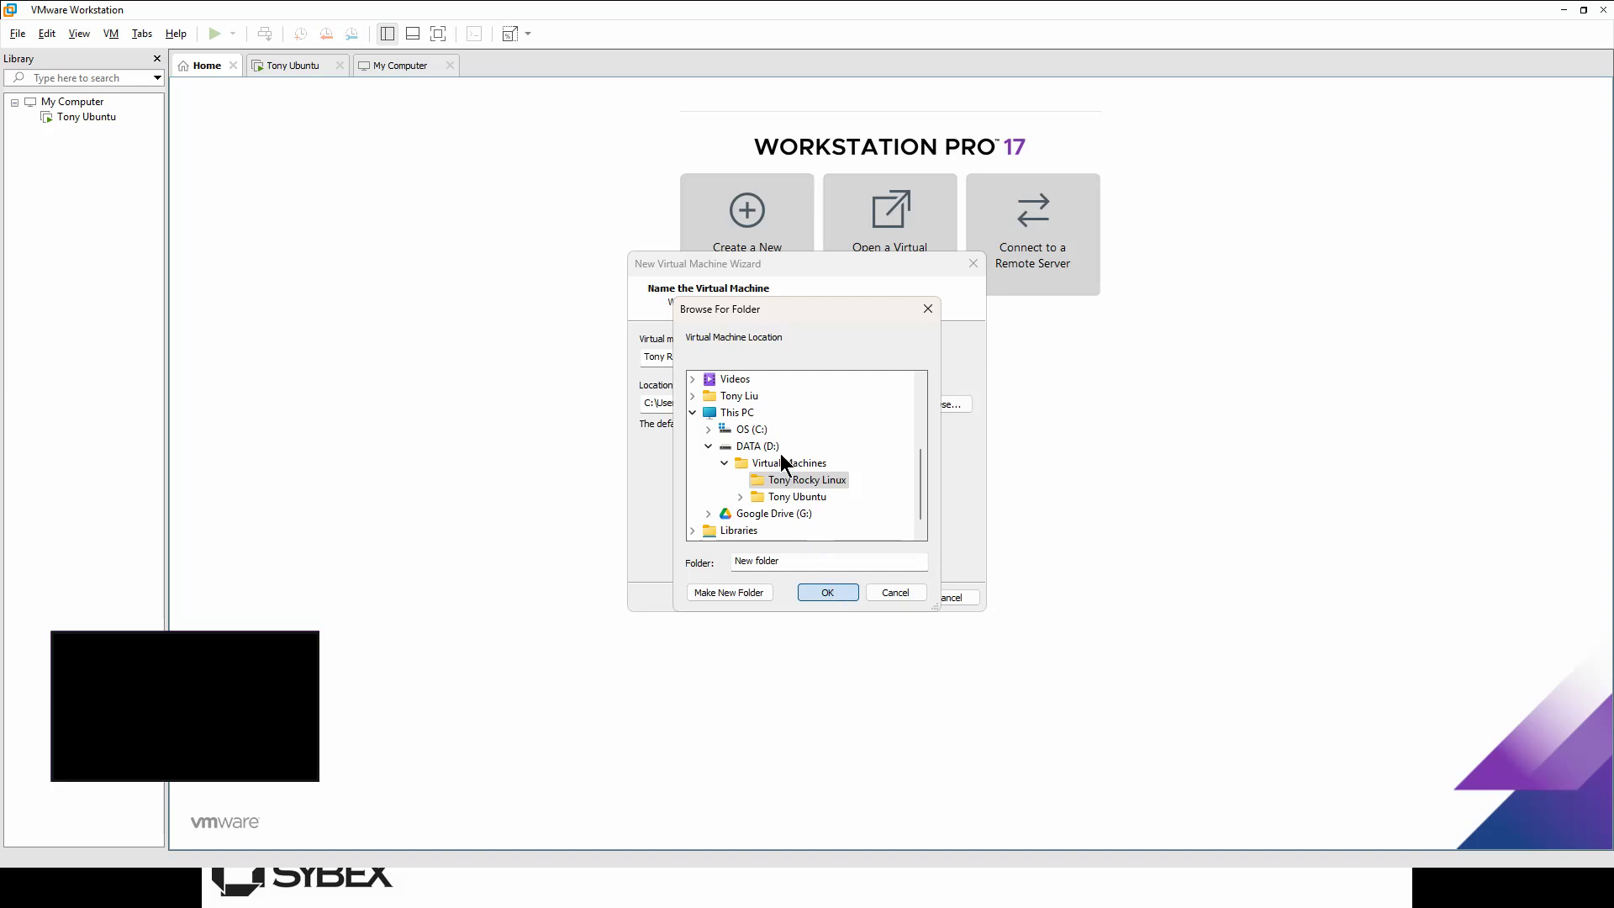
click(828, 593)
Step: Accept the defaults: 2 processors, 2048 MB memory, NAT networking and the LSI Logic controller
click(879, 597)
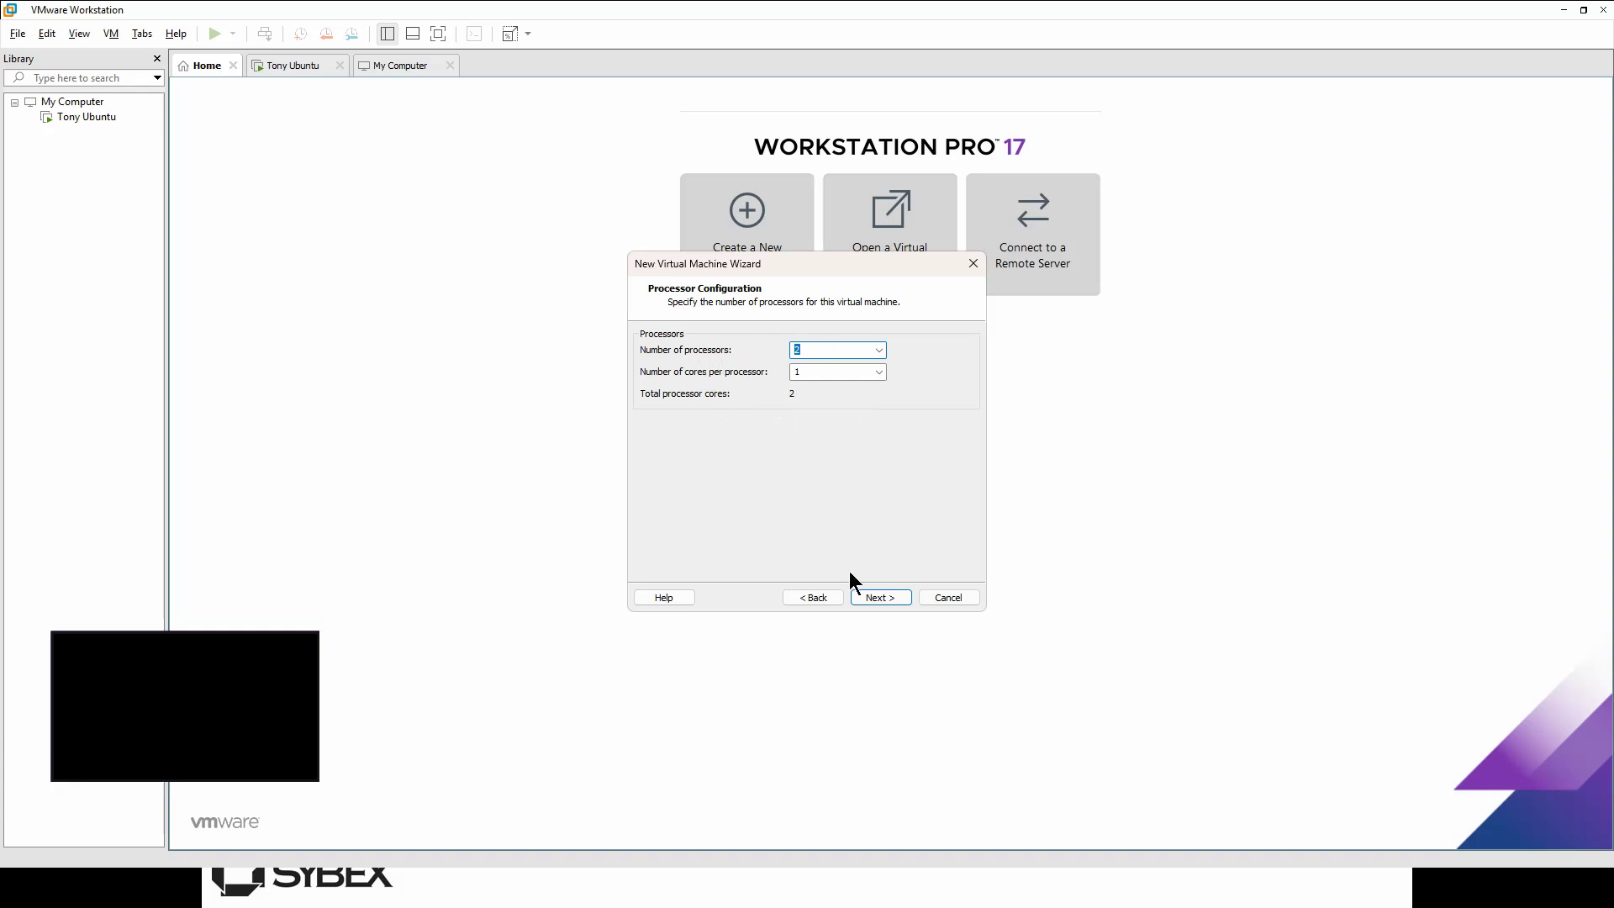
click(883, 595)
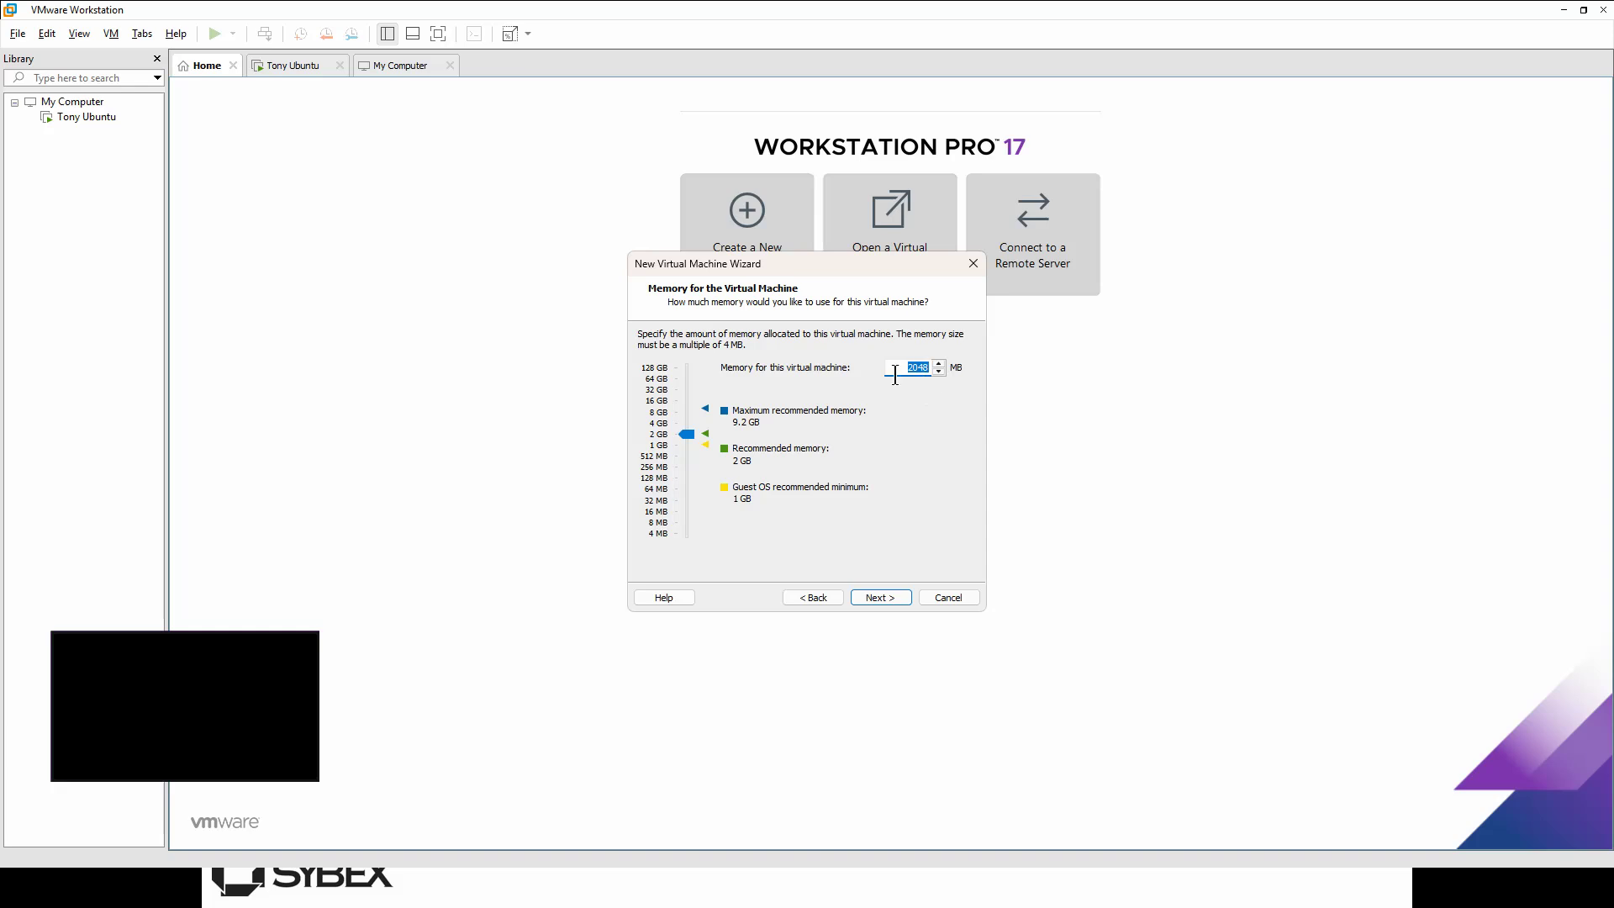
click(891, 597)
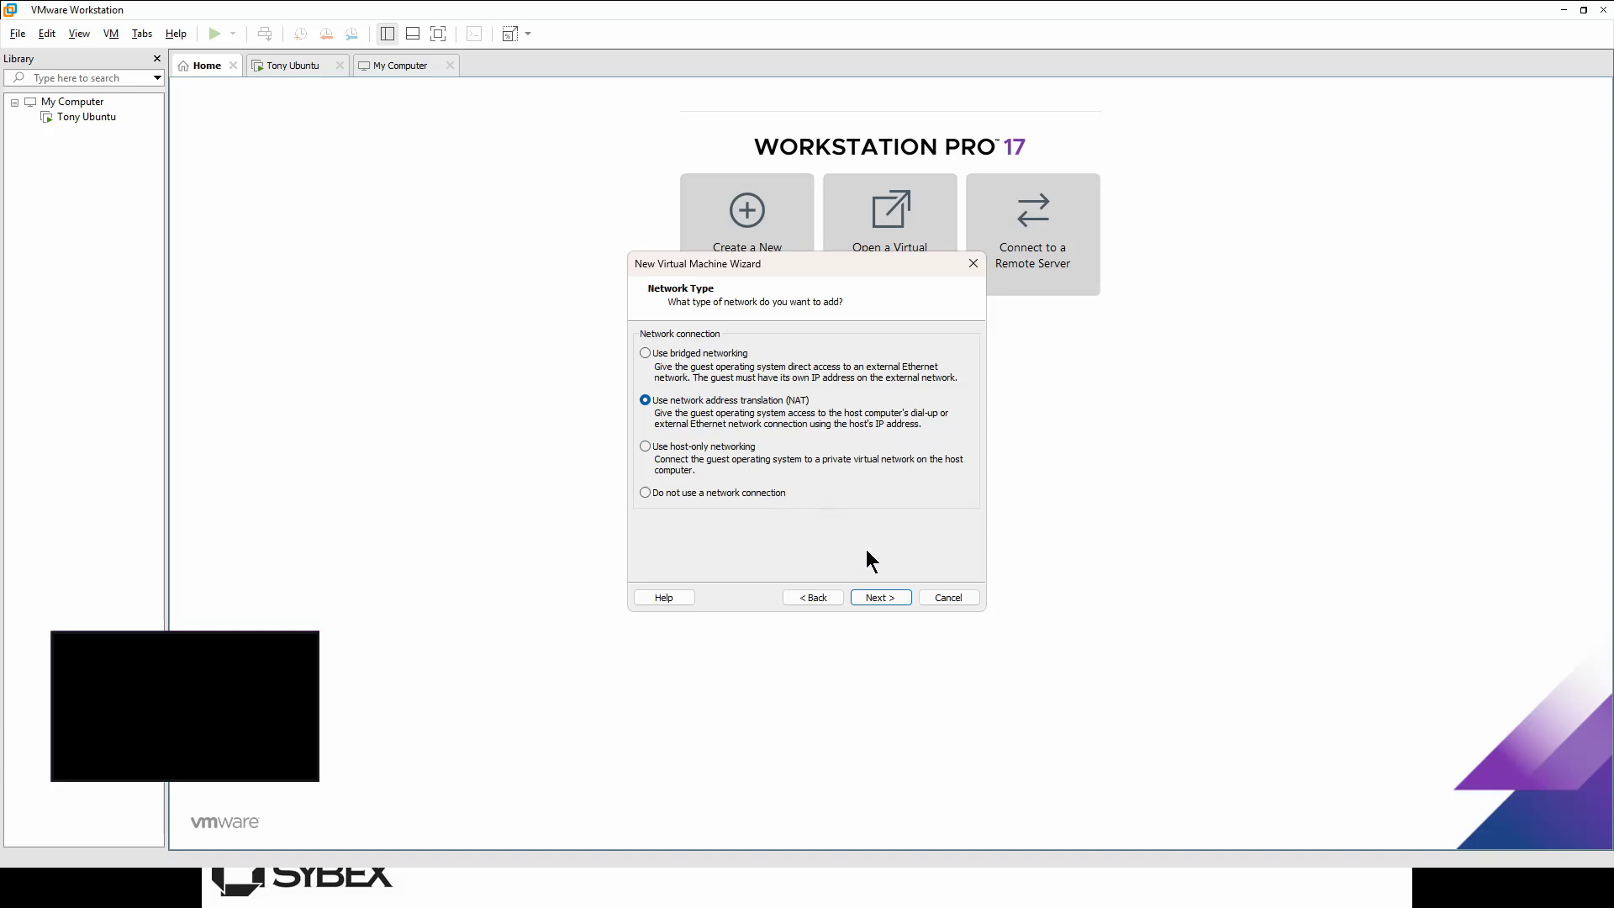
click(889, 594)
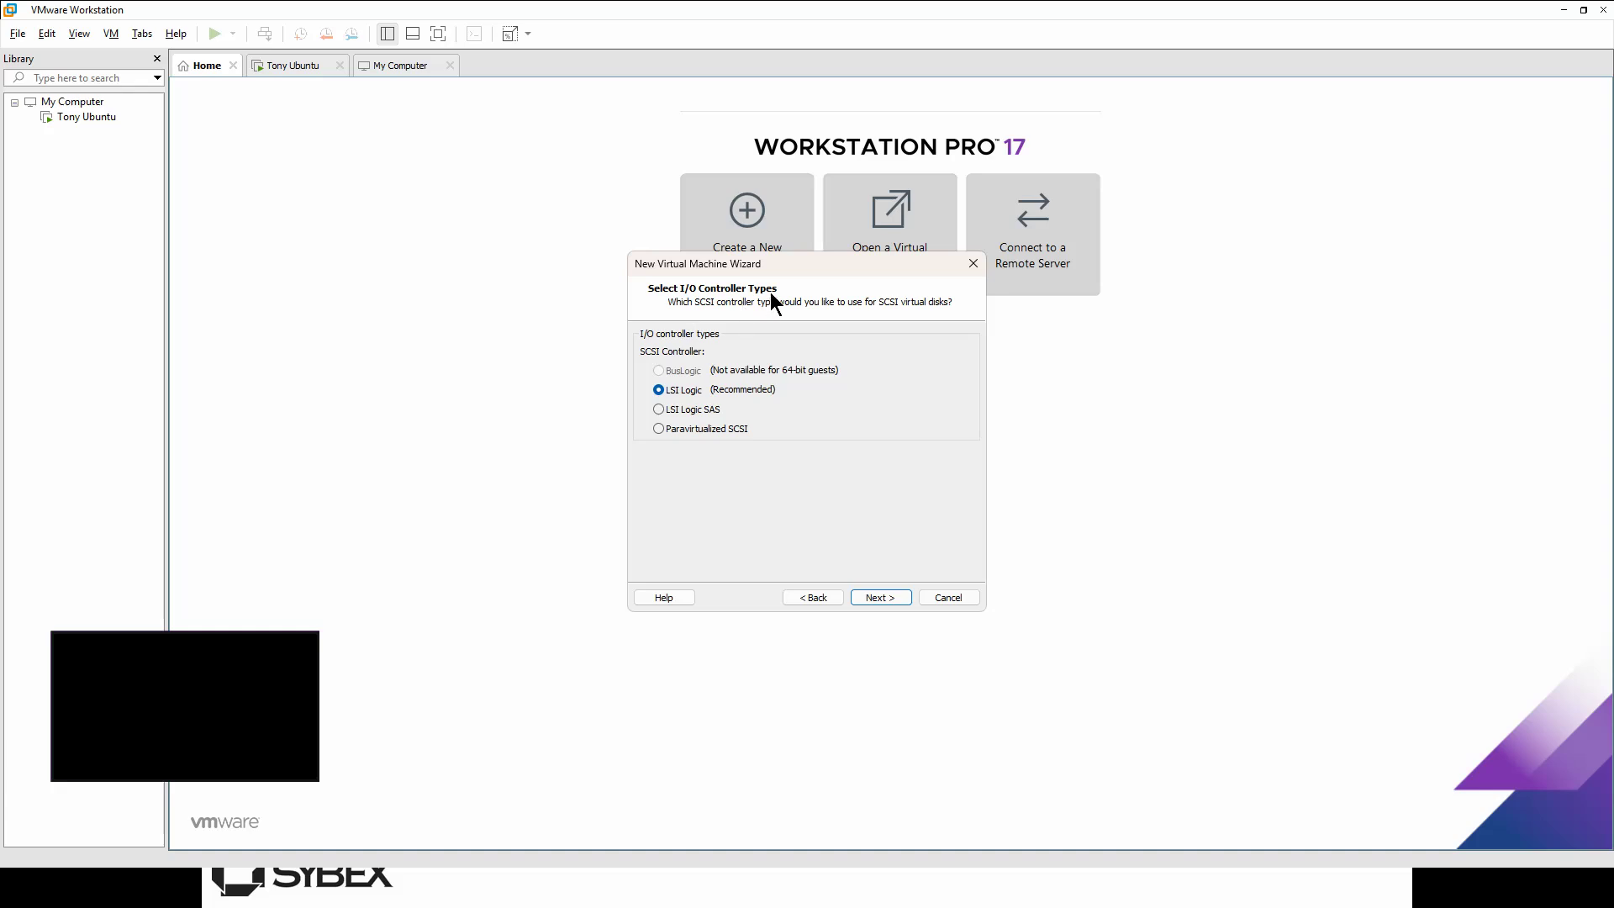
click(874, 595)
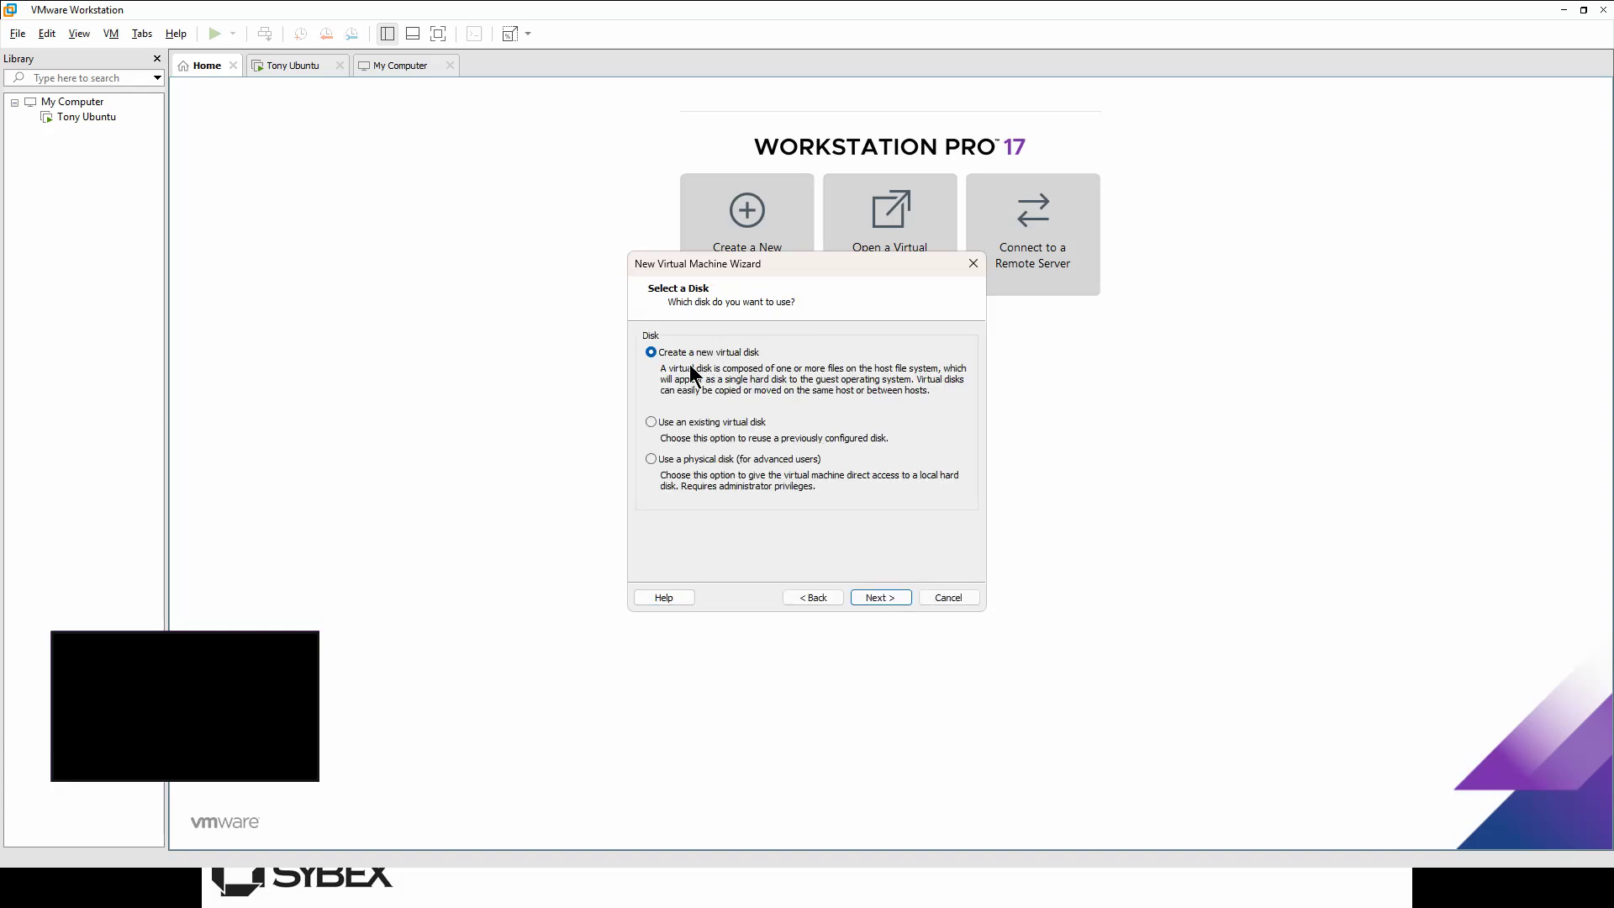
Step: Create a new 20 GB single-file virtual disk named Tony Rocky Linux.vmdk
click(880, 597)
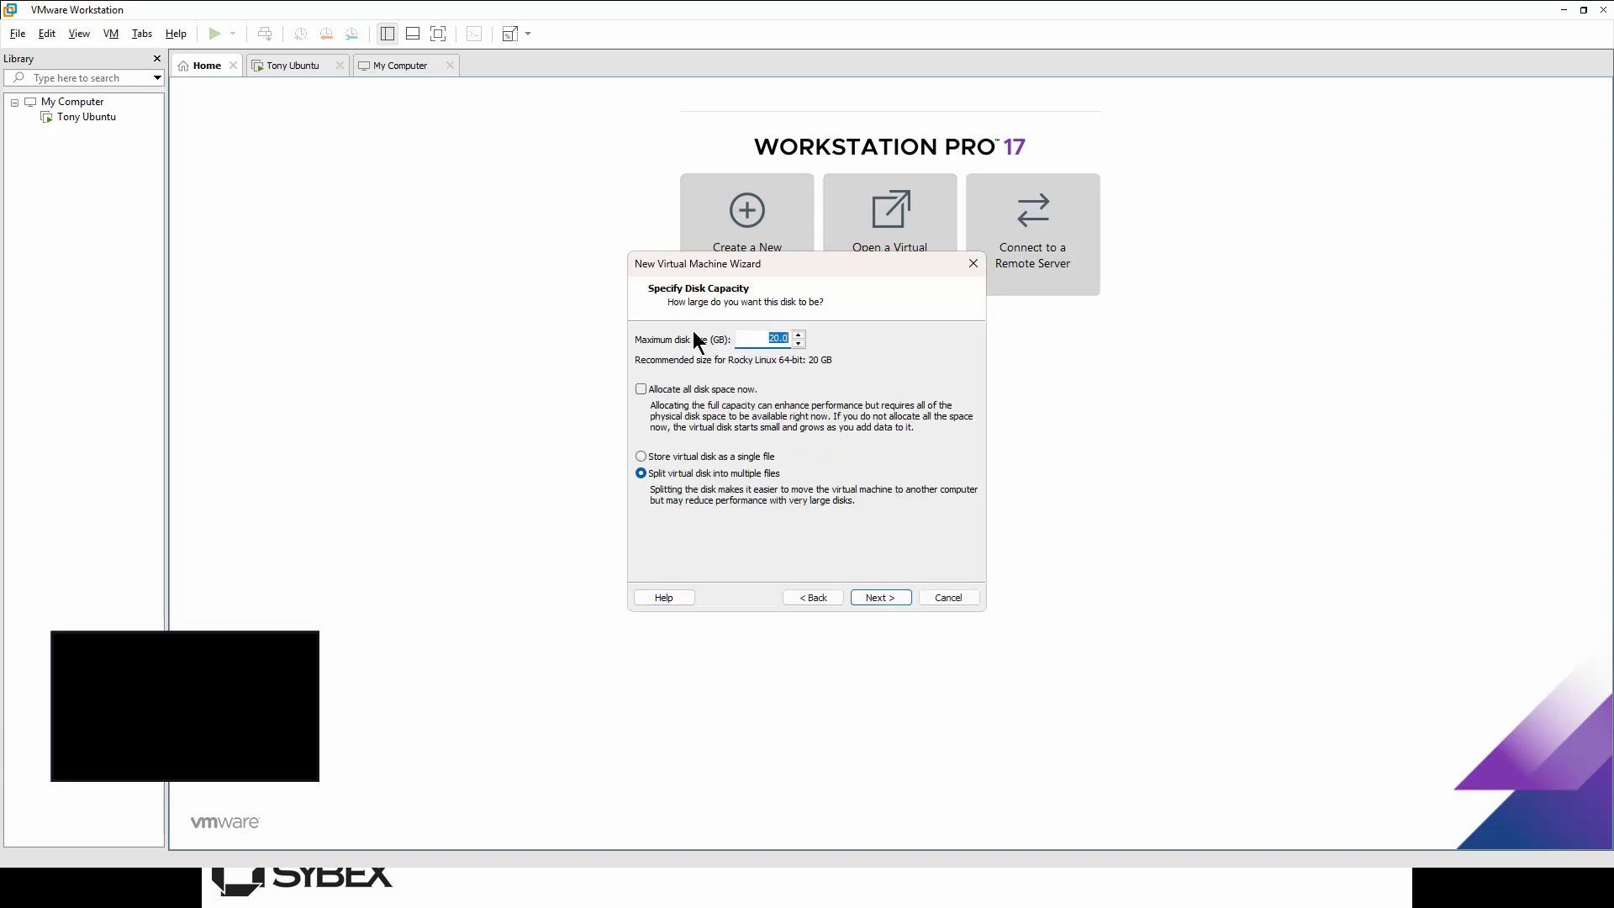
click(639, 457)
click(640, 457)
click(873, 592)
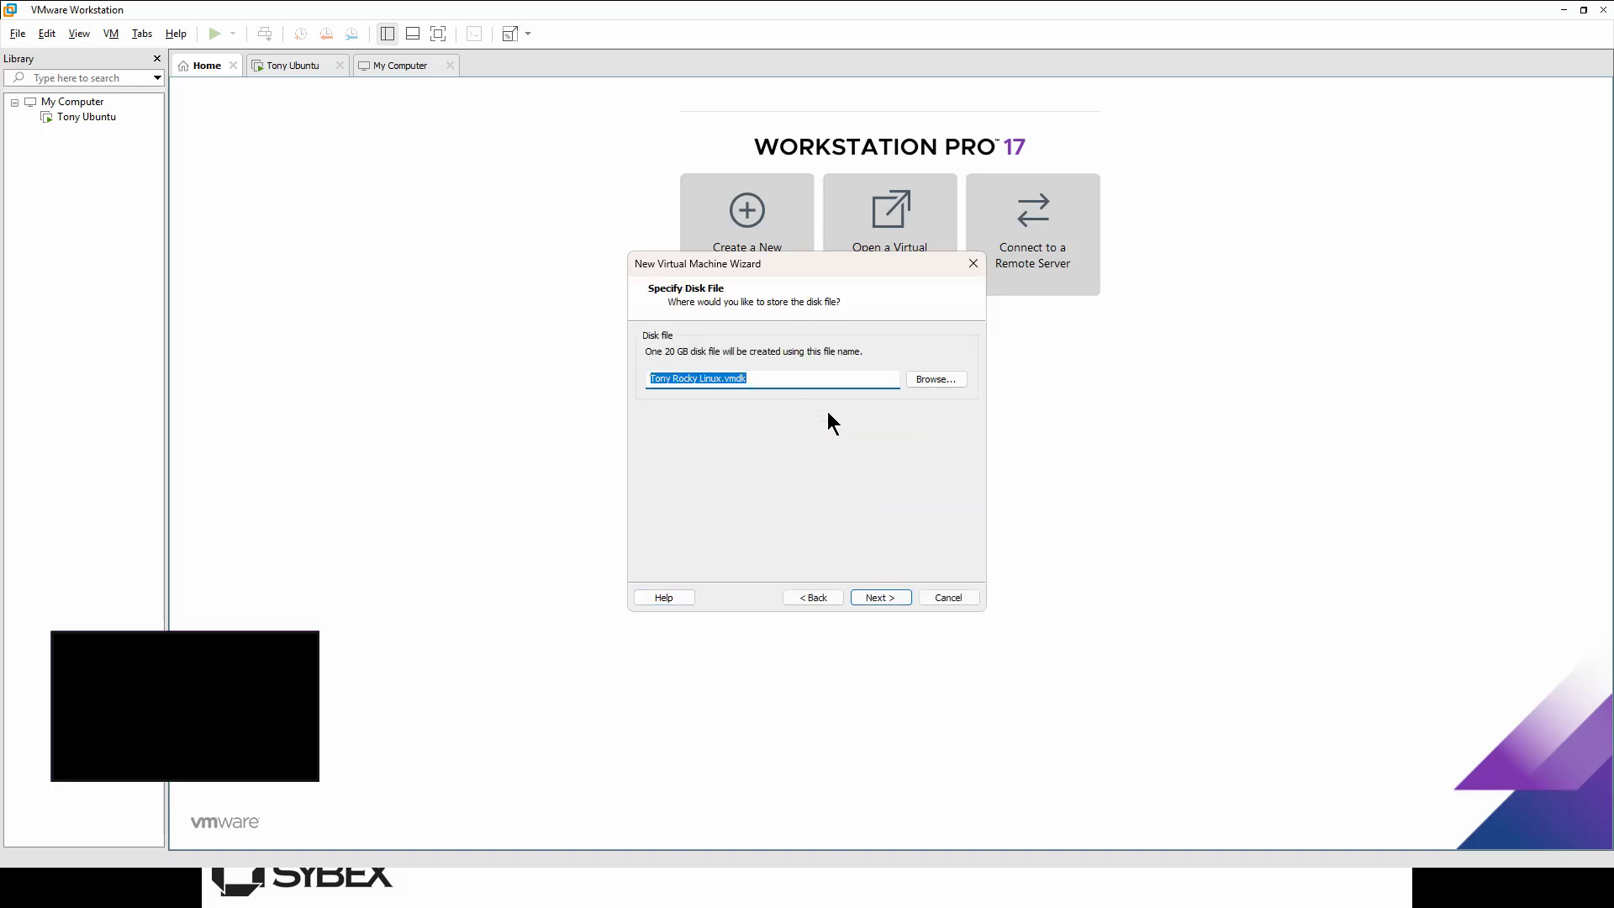
click(879, 591)
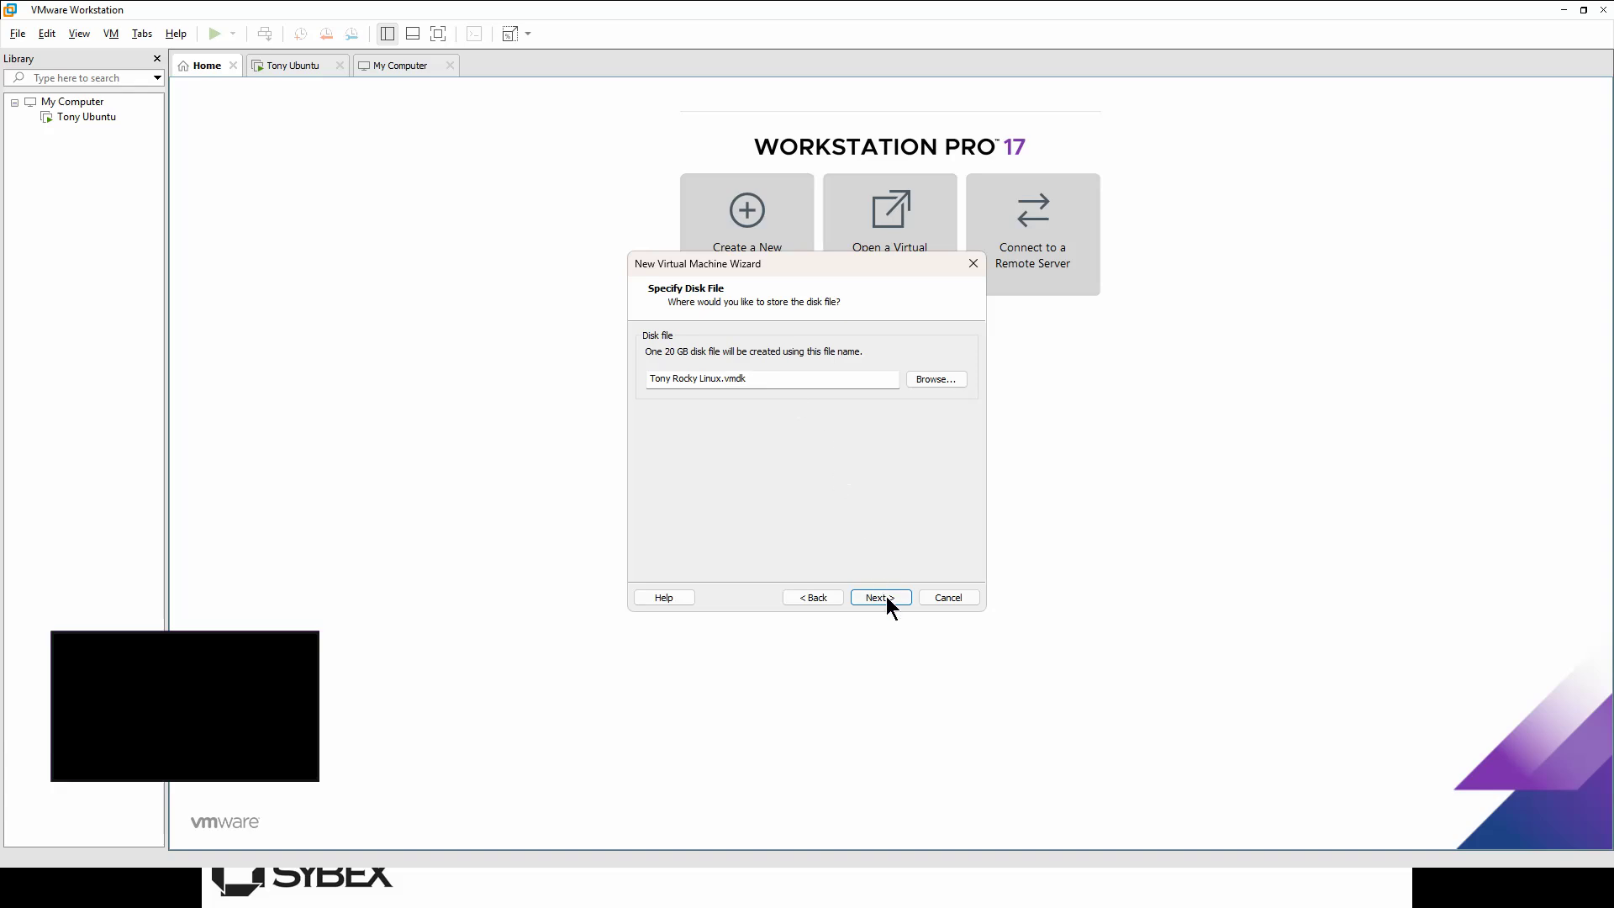
Step: Set the CD/DVD drive to use an ISO image file and browse for it
click(886, 597)
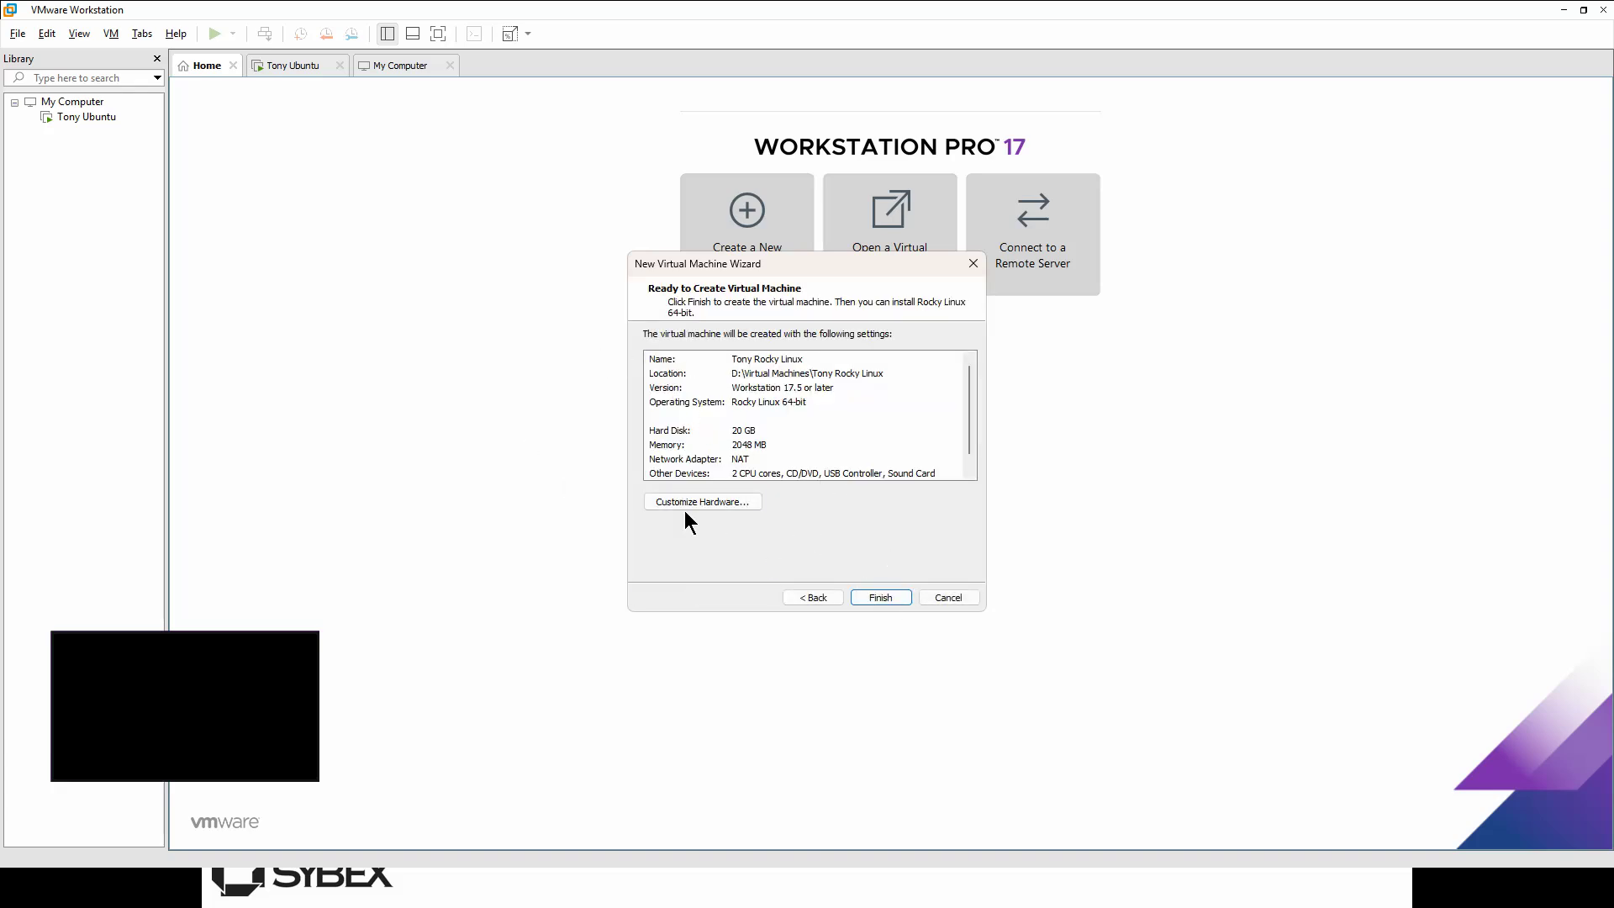
scroll(770, 418, down, 1)
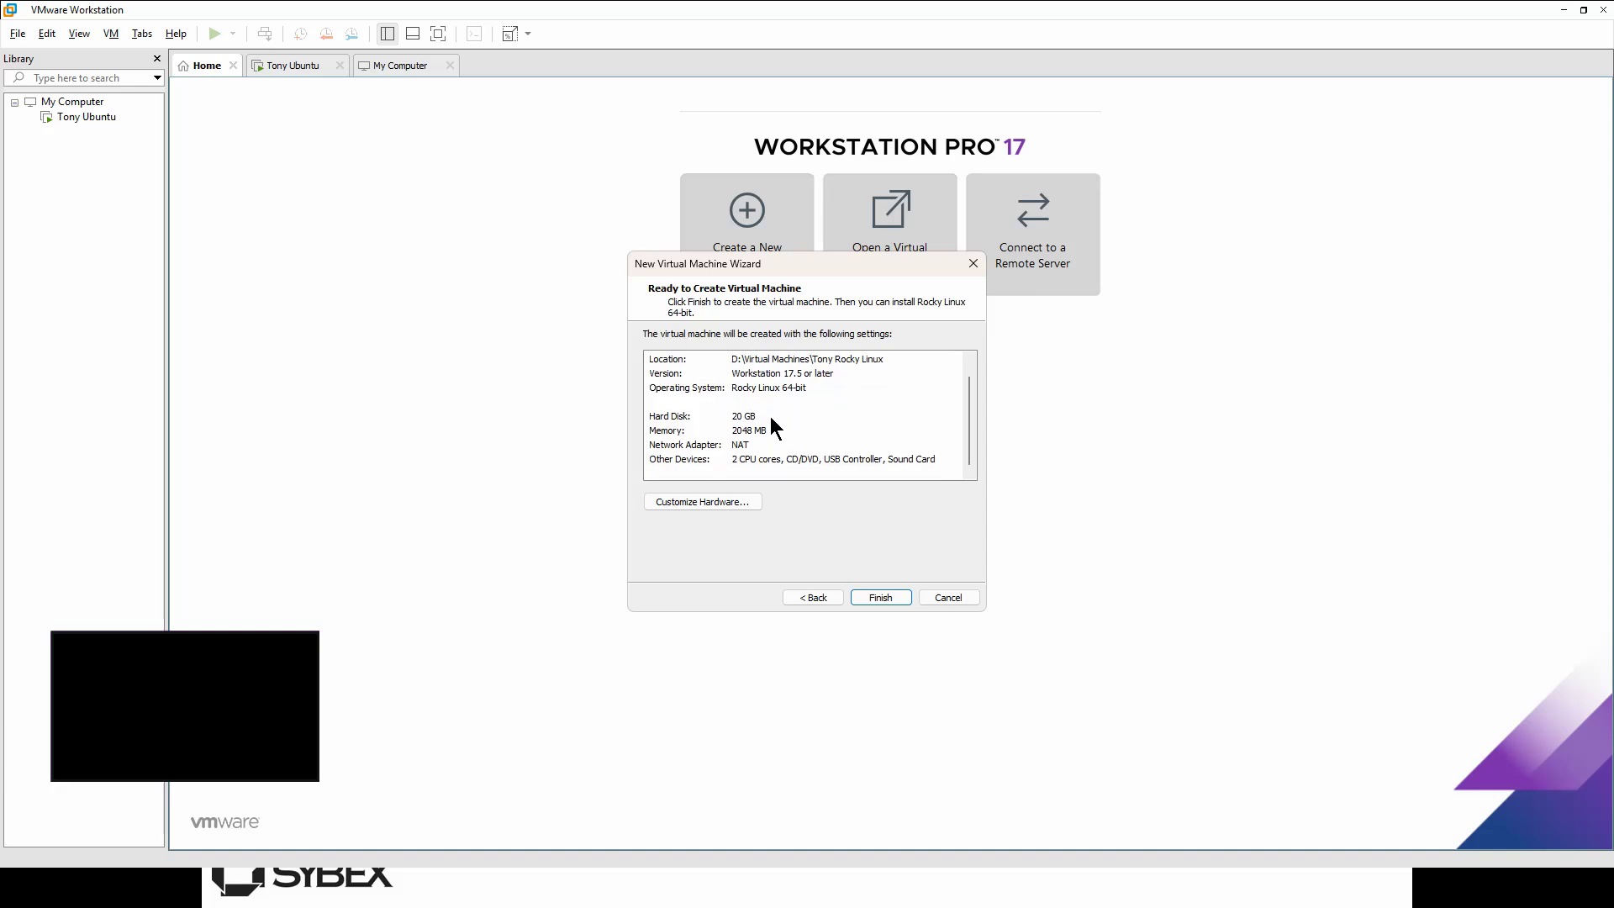
scroll(733, 458, up, 1)
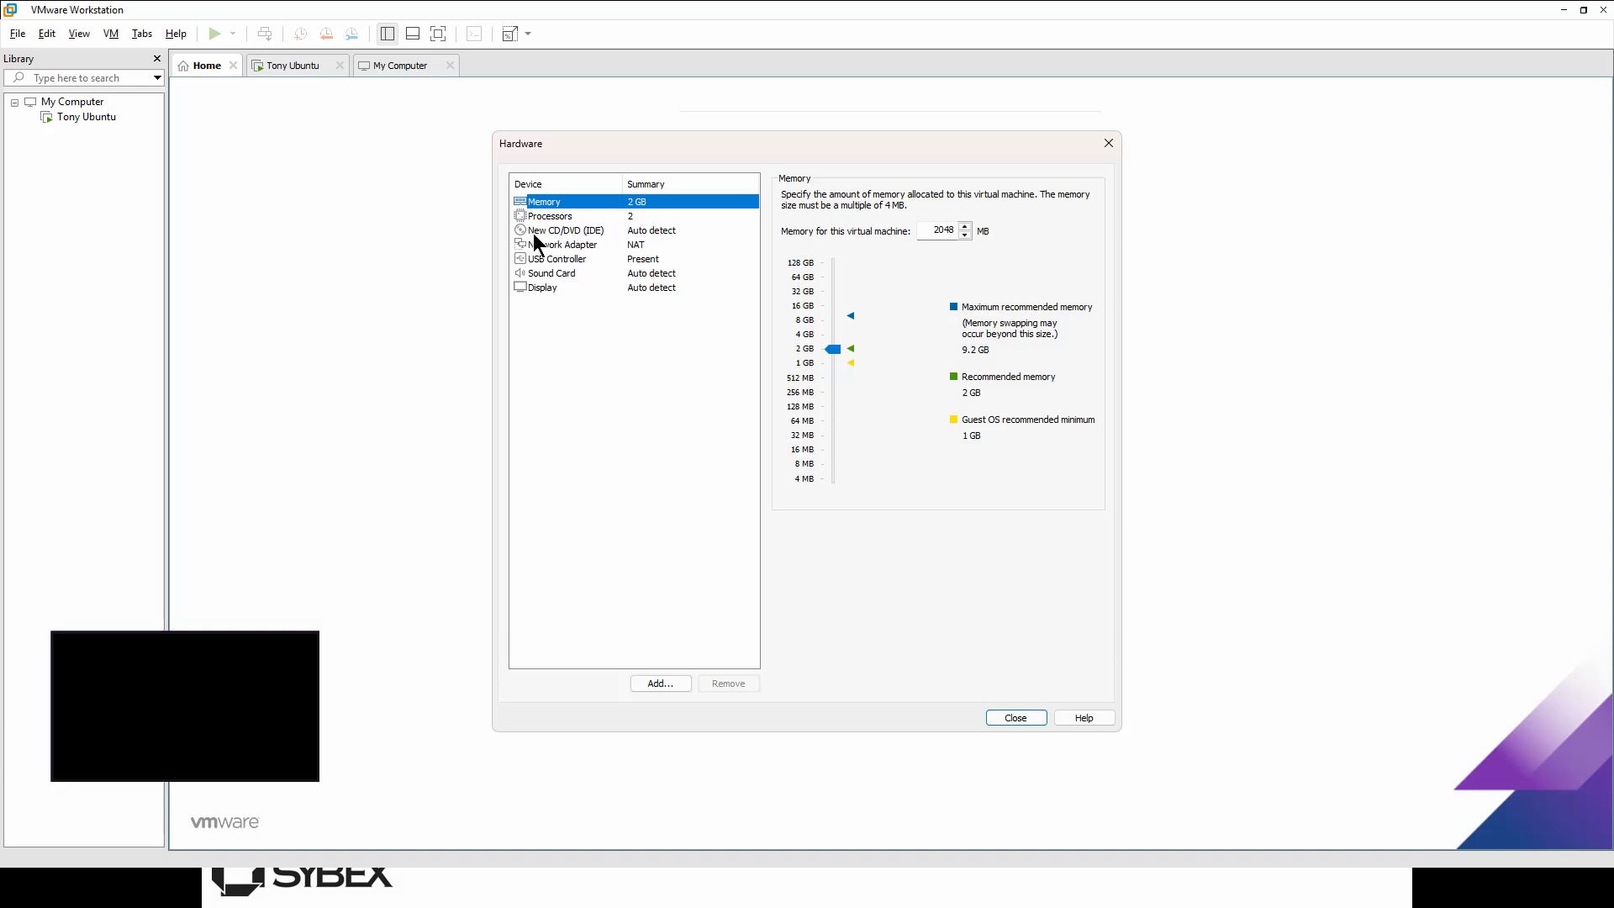
click(563, 232)
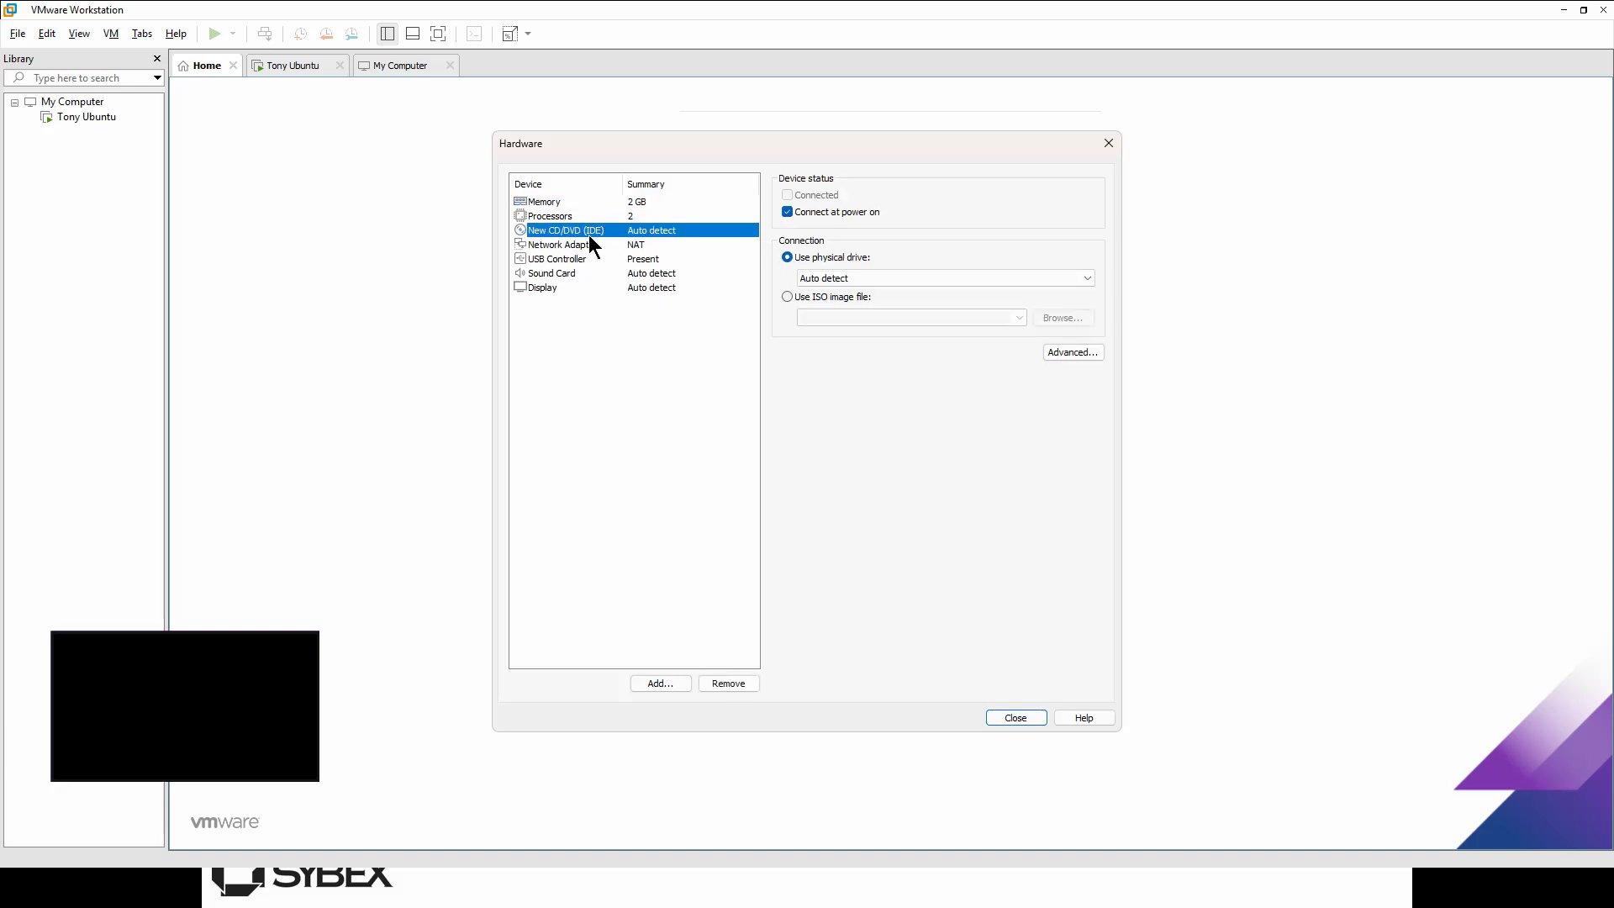
click(835, 298)
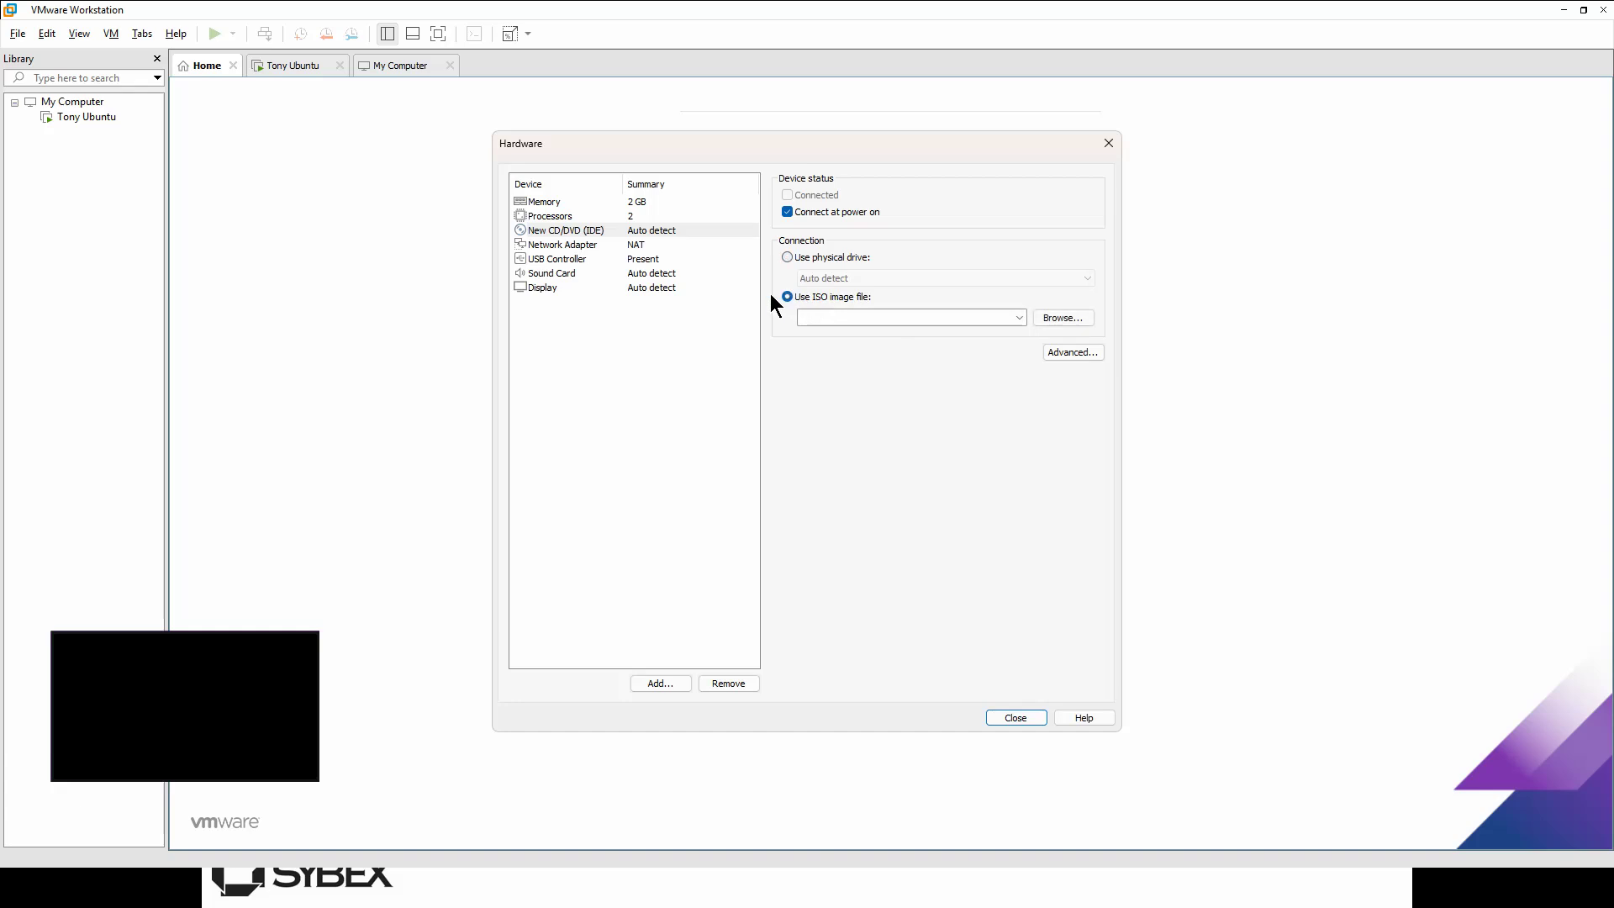
click(1066, 318)
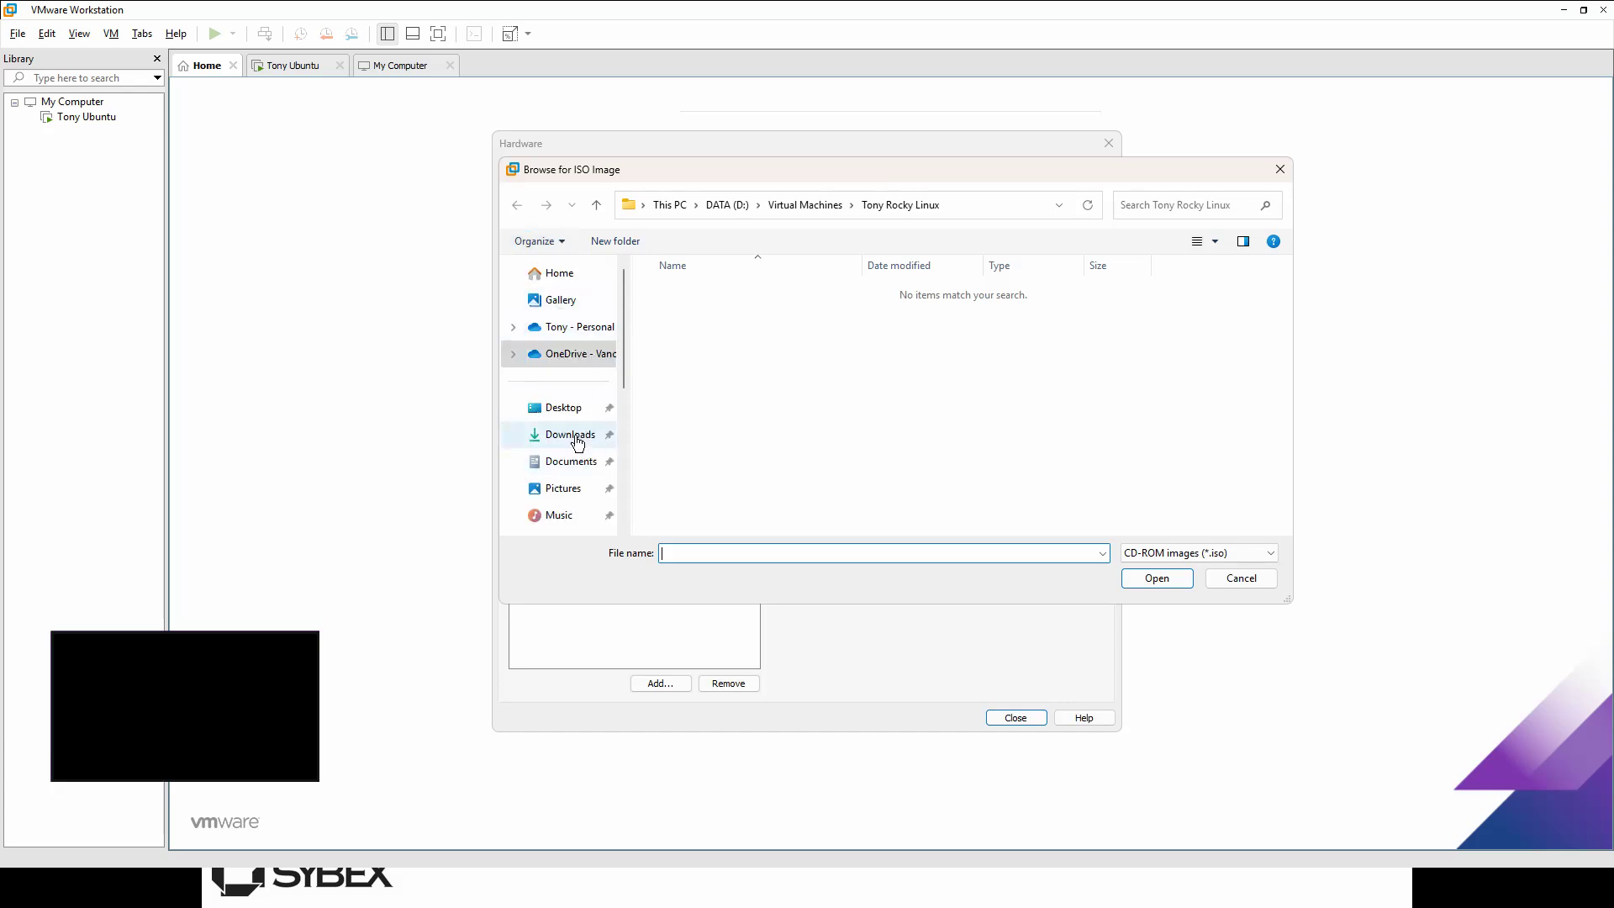
Step: Search Downloads, DATA (D:) and Google Drive's My Drive > Software for the ISO
click(571, 434)
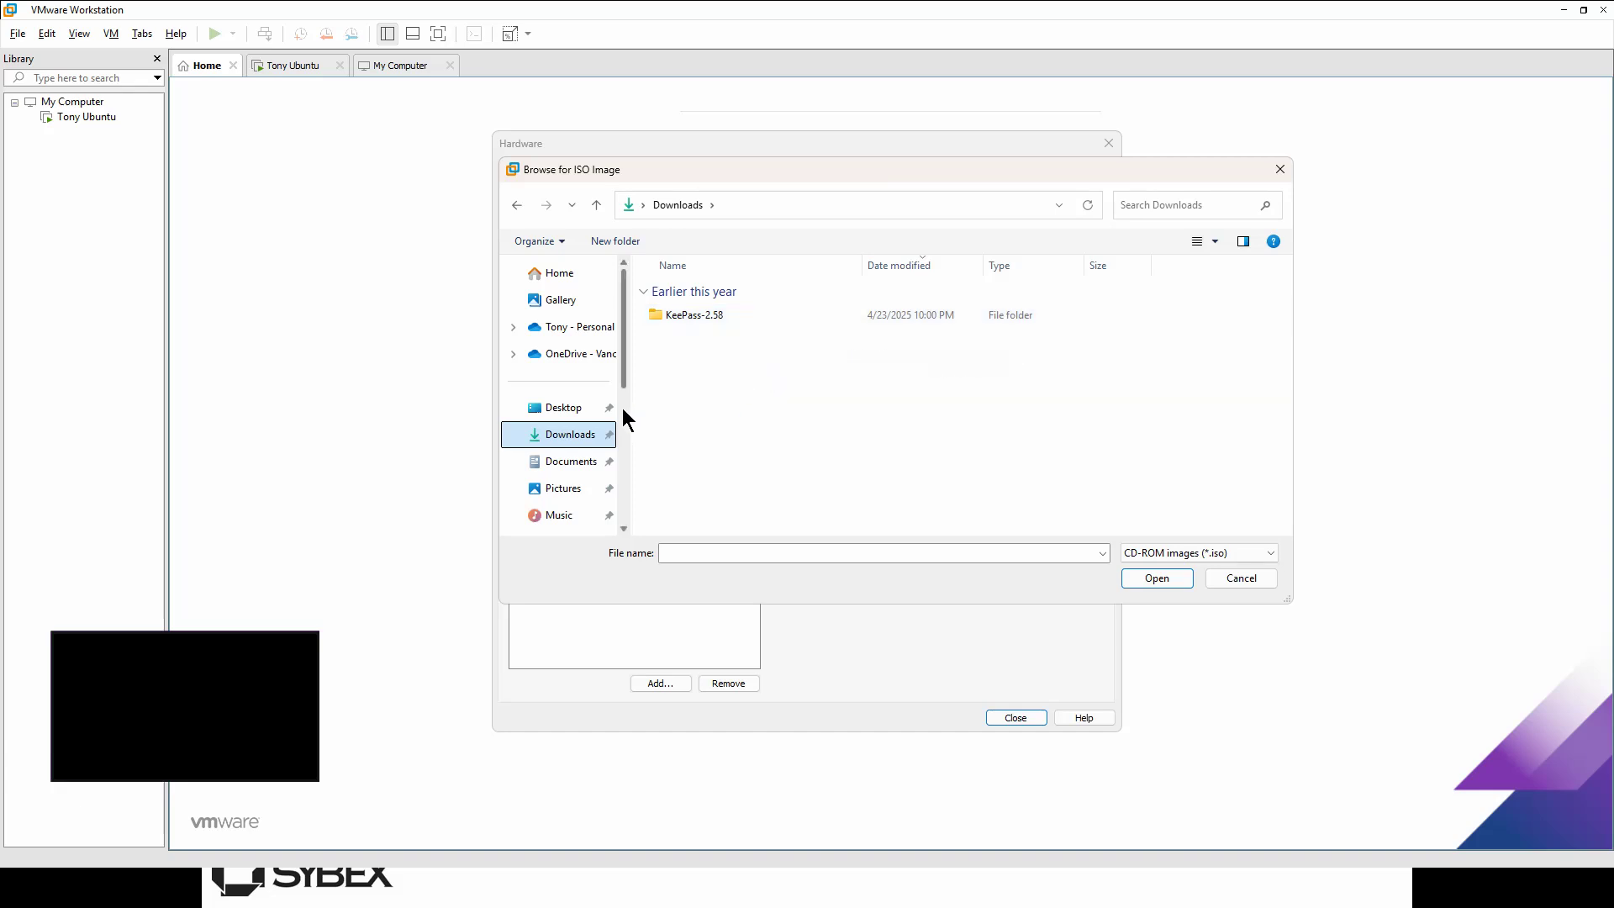
scroll(622, 407, down, 3)
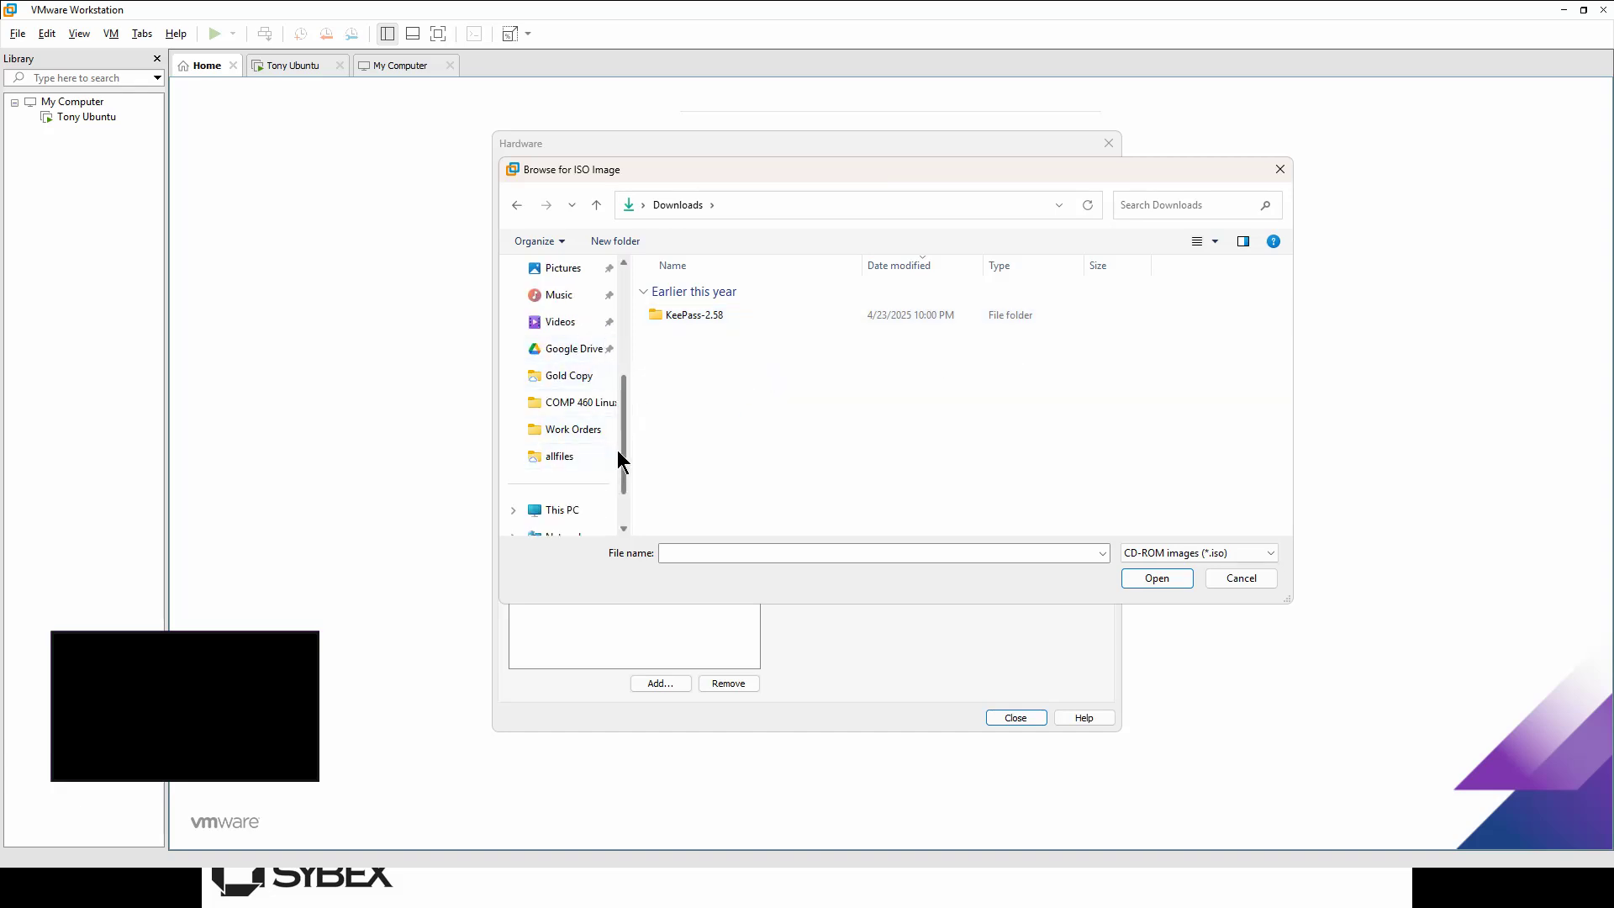
scroll(580, 459, down, 1)
click(570, 458)
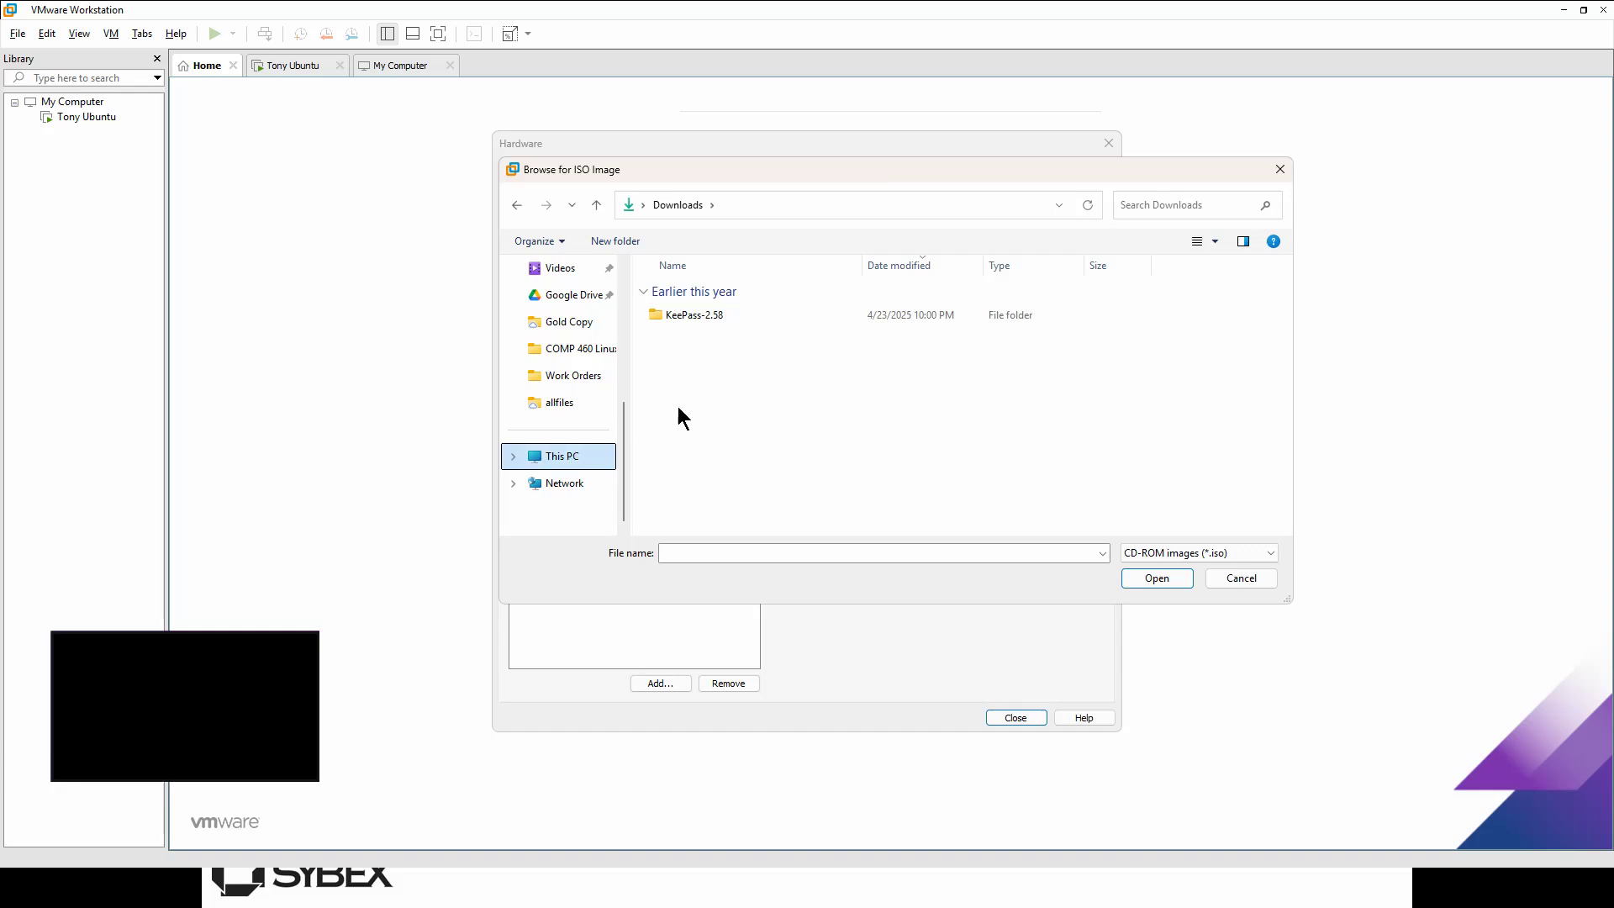
click(950, 310)
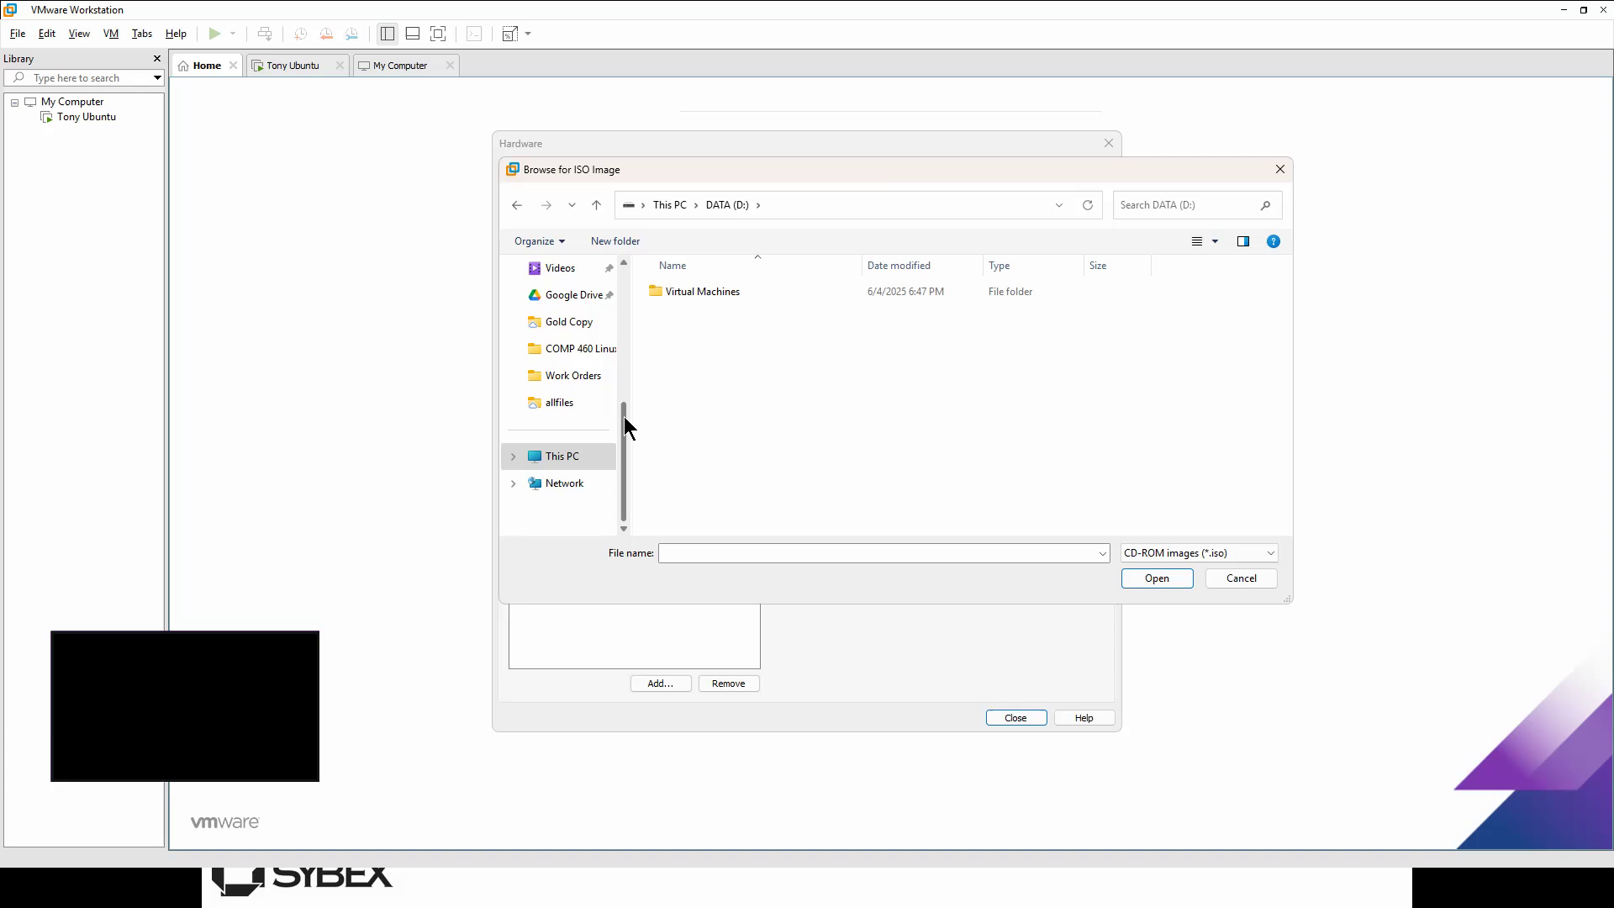
drag(624, 417, 624, 405)
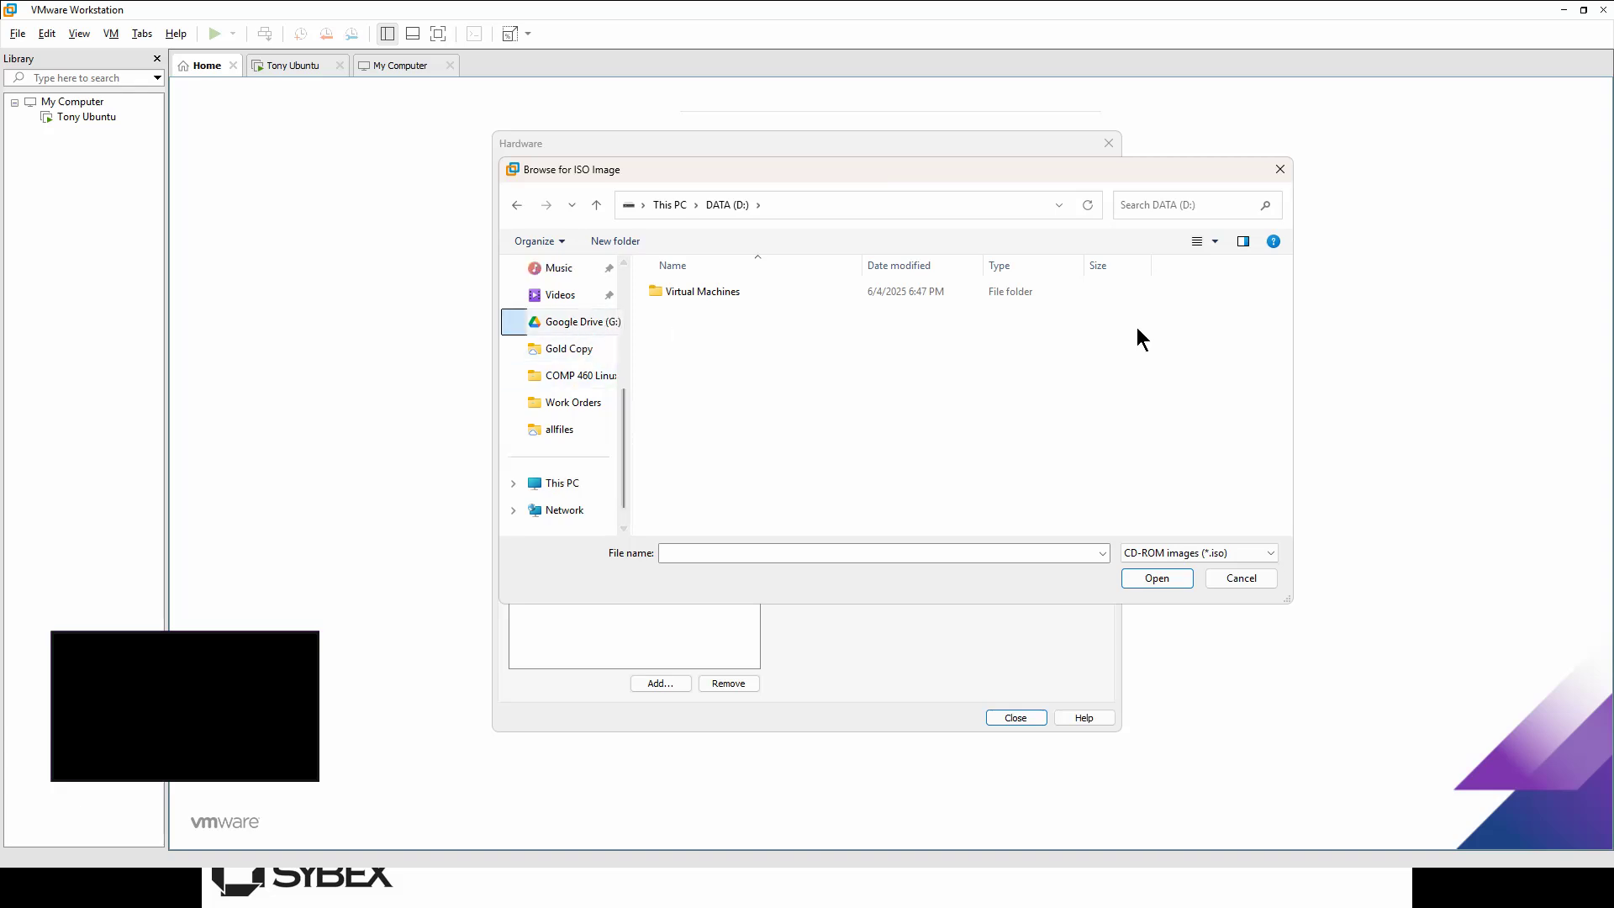
click(721, 293)
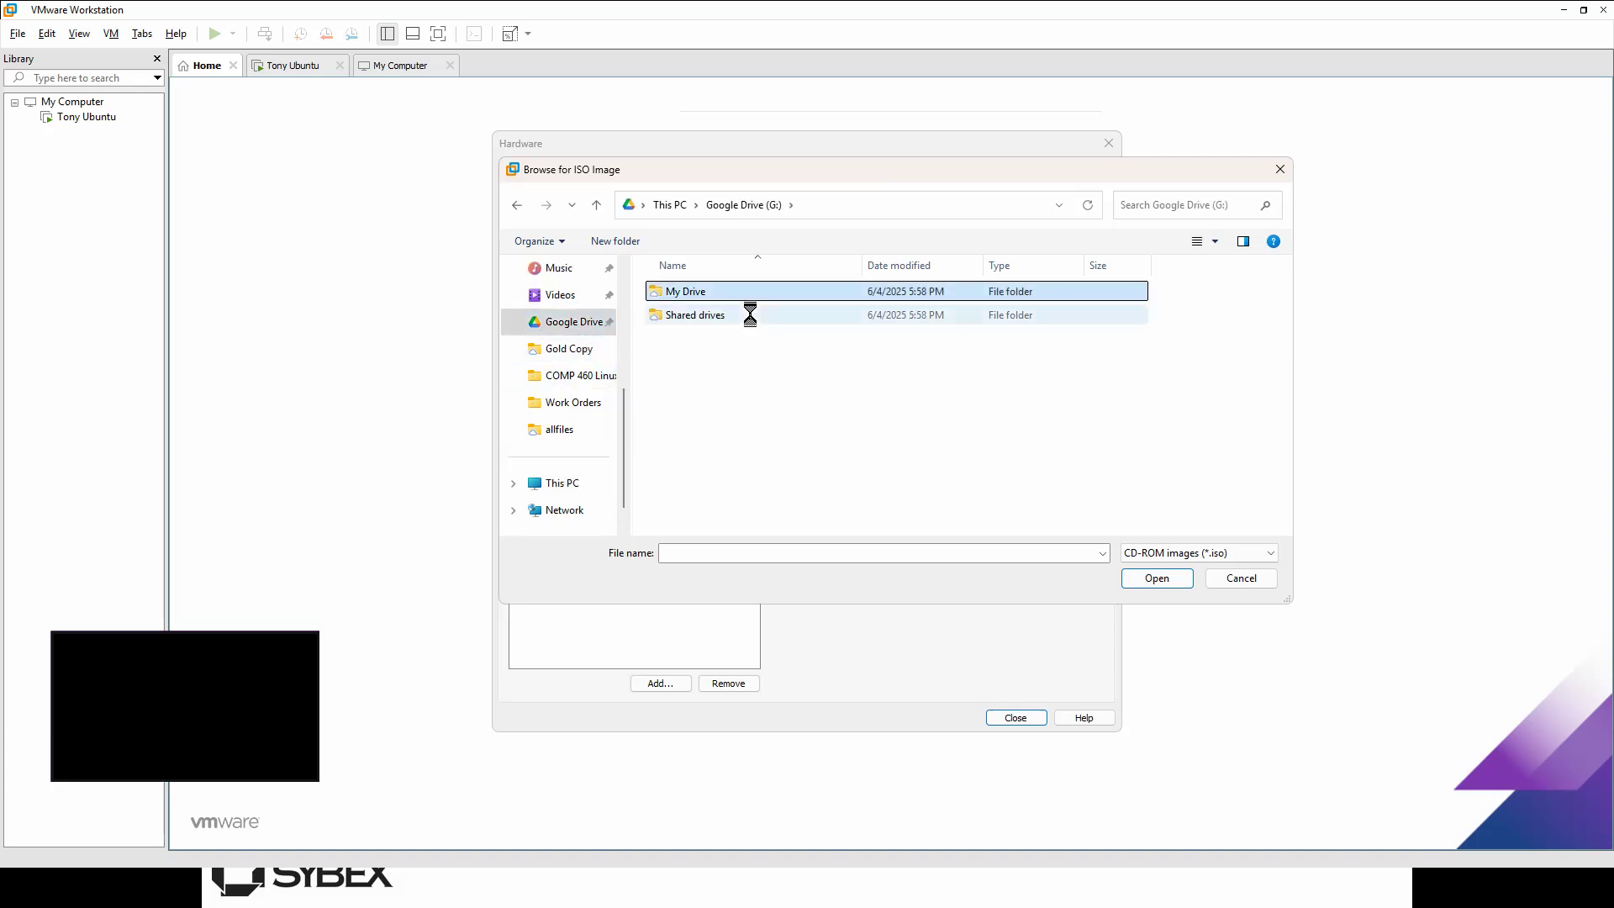
double_click(747, 294)
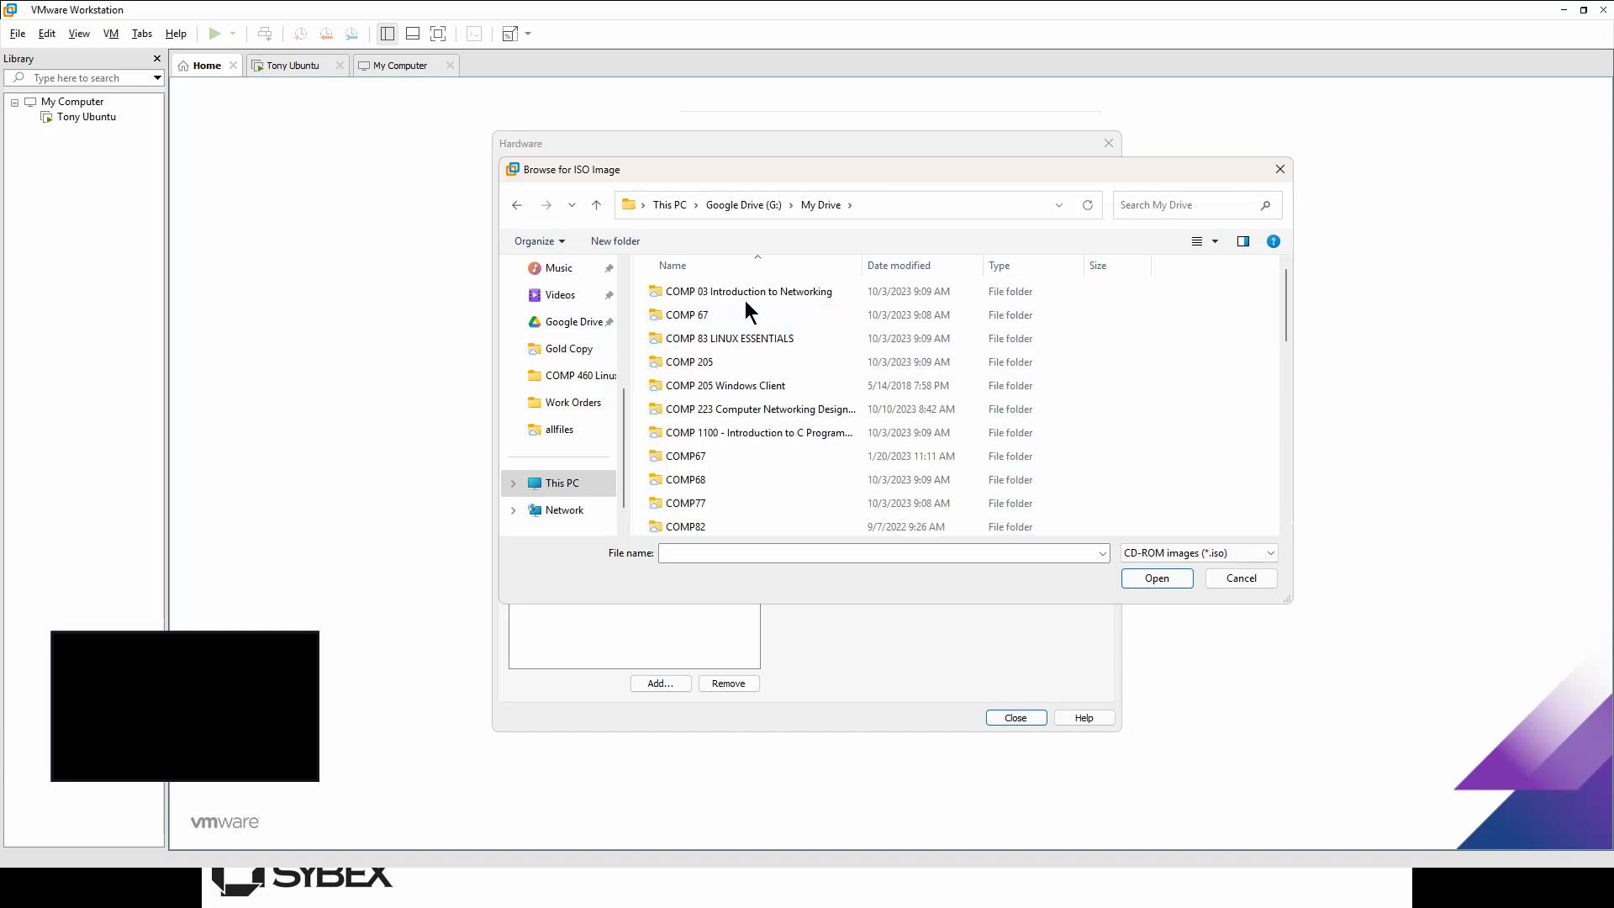
scroll(816, 441, down, 2)
scroll(815, 437, down, 5)
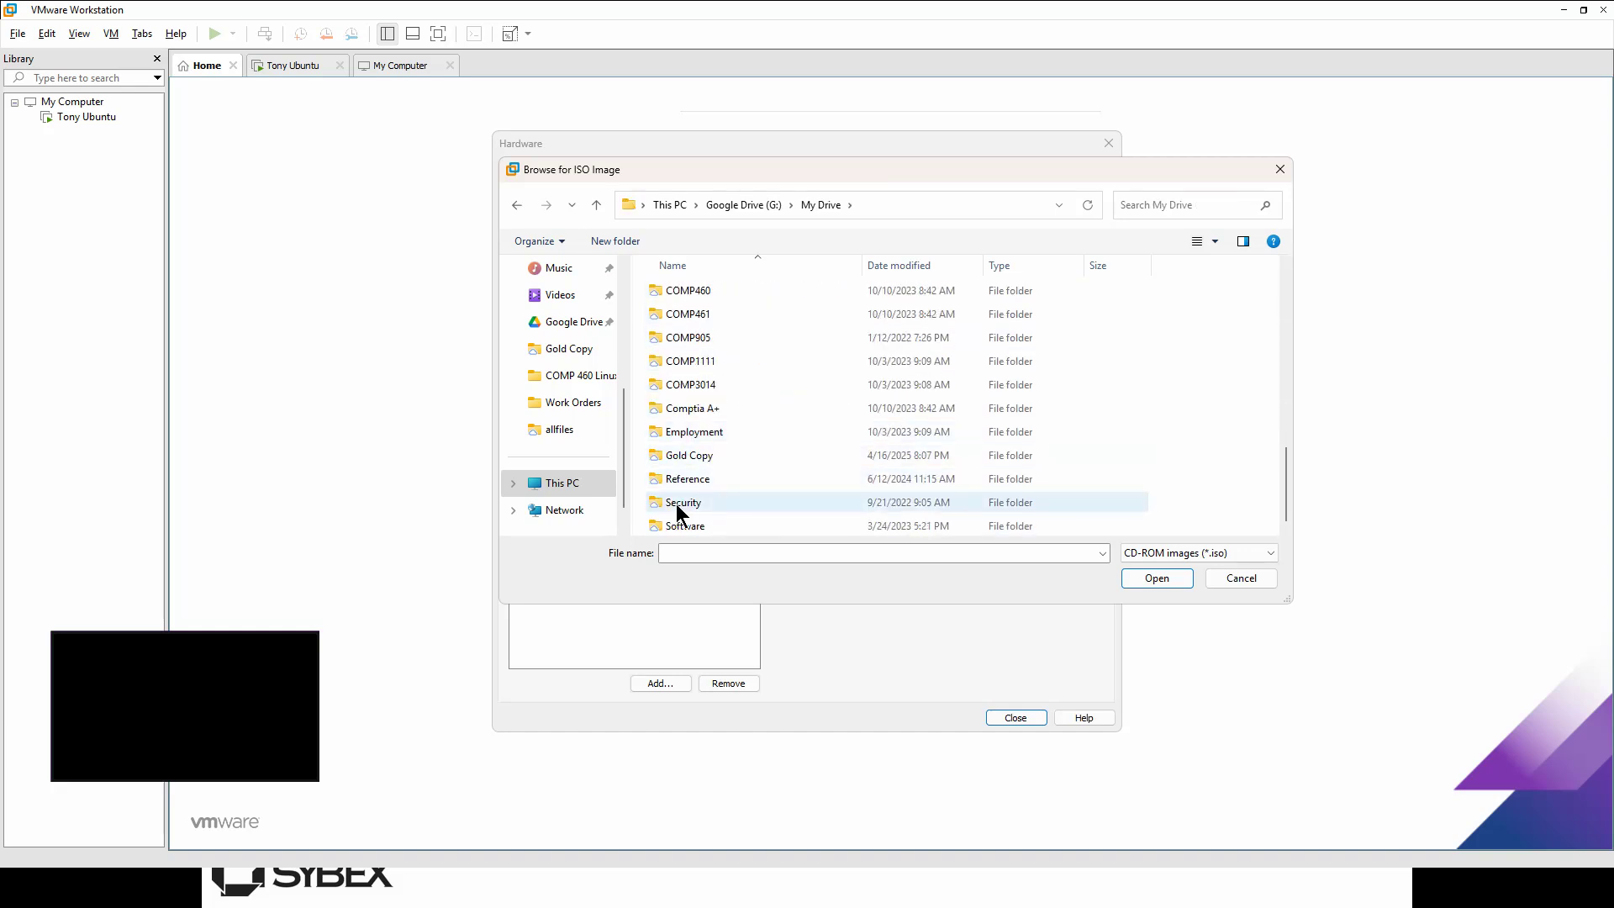
click(701, 518)
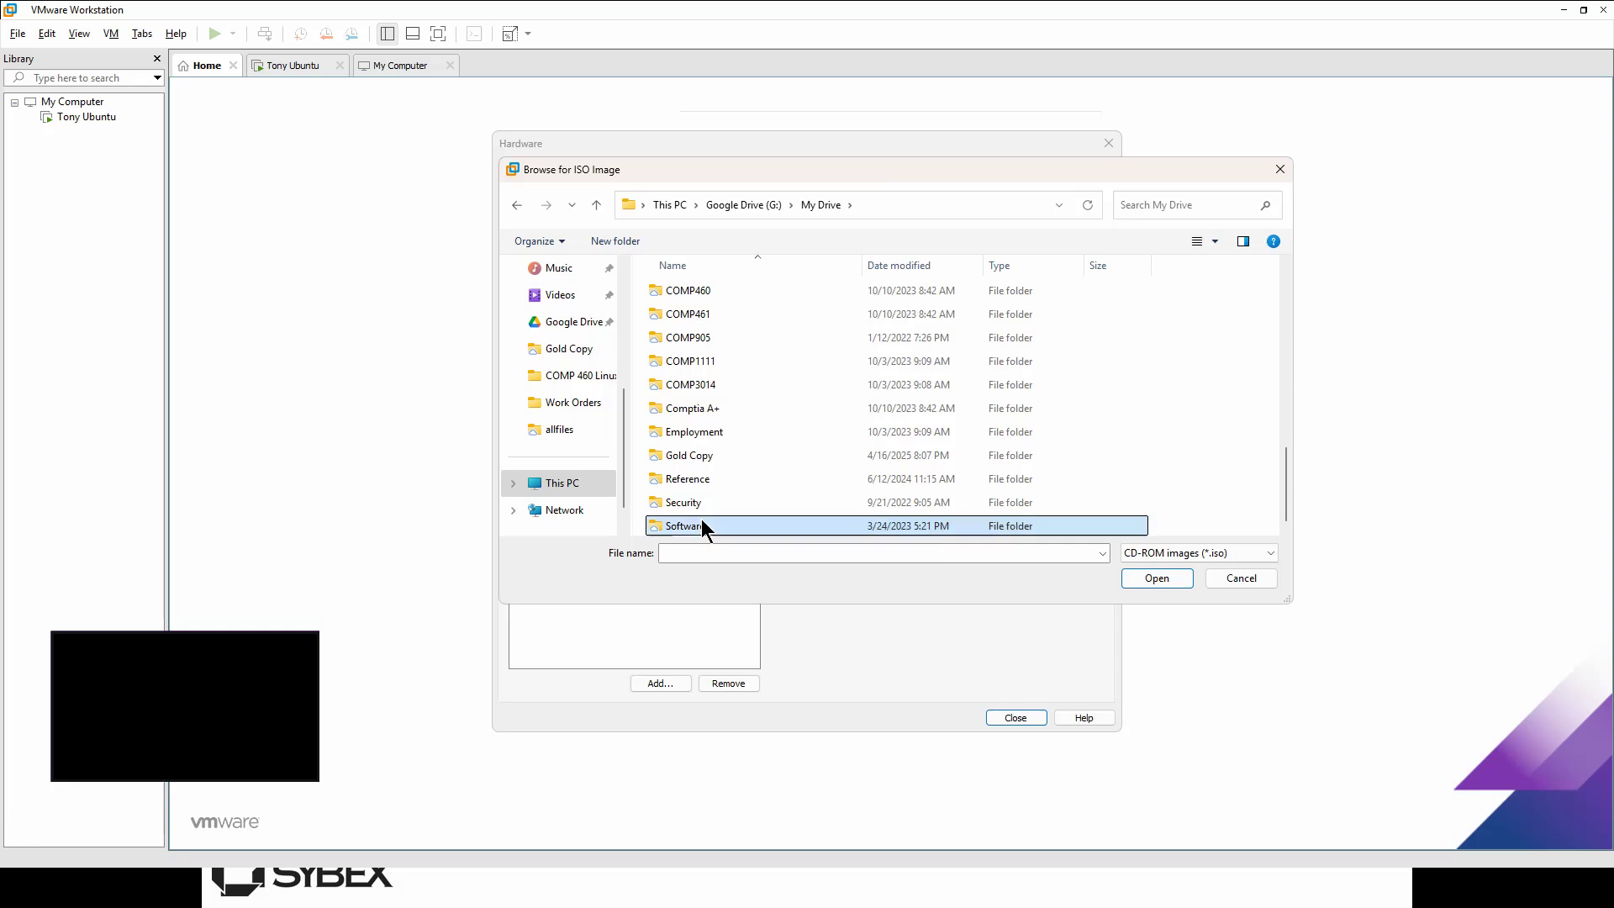
key(Return)
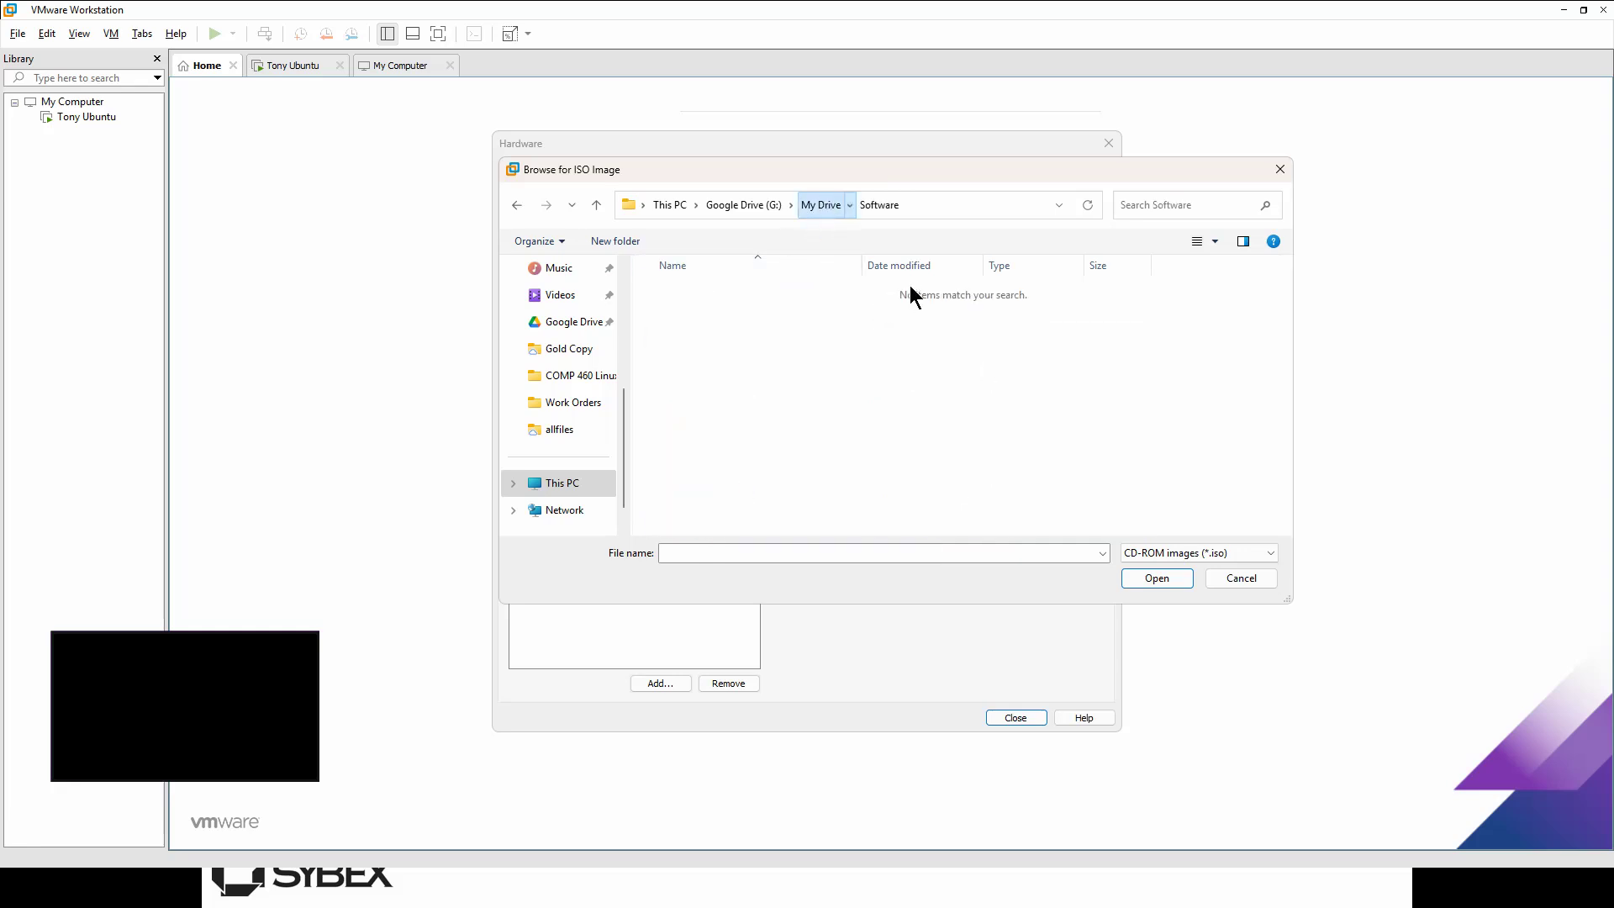
Step: Sort My Drive by date, check COMP 460 Linux Fundamentals and Documents, then return to Downloads
click(819, 205)
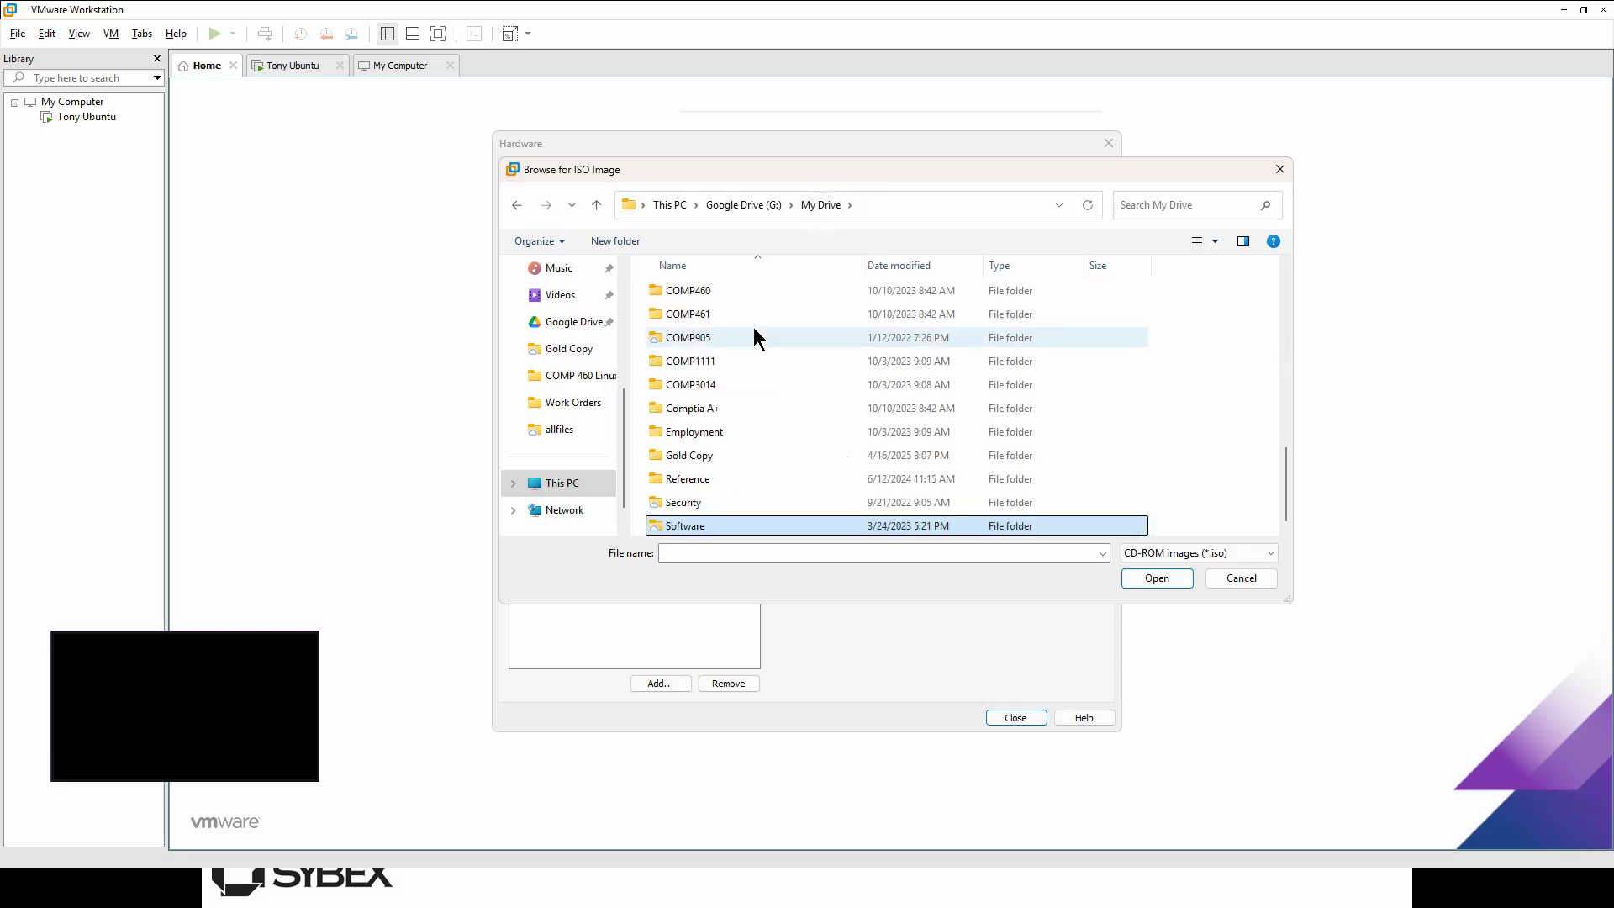
scroll(785, 440, up, 15)
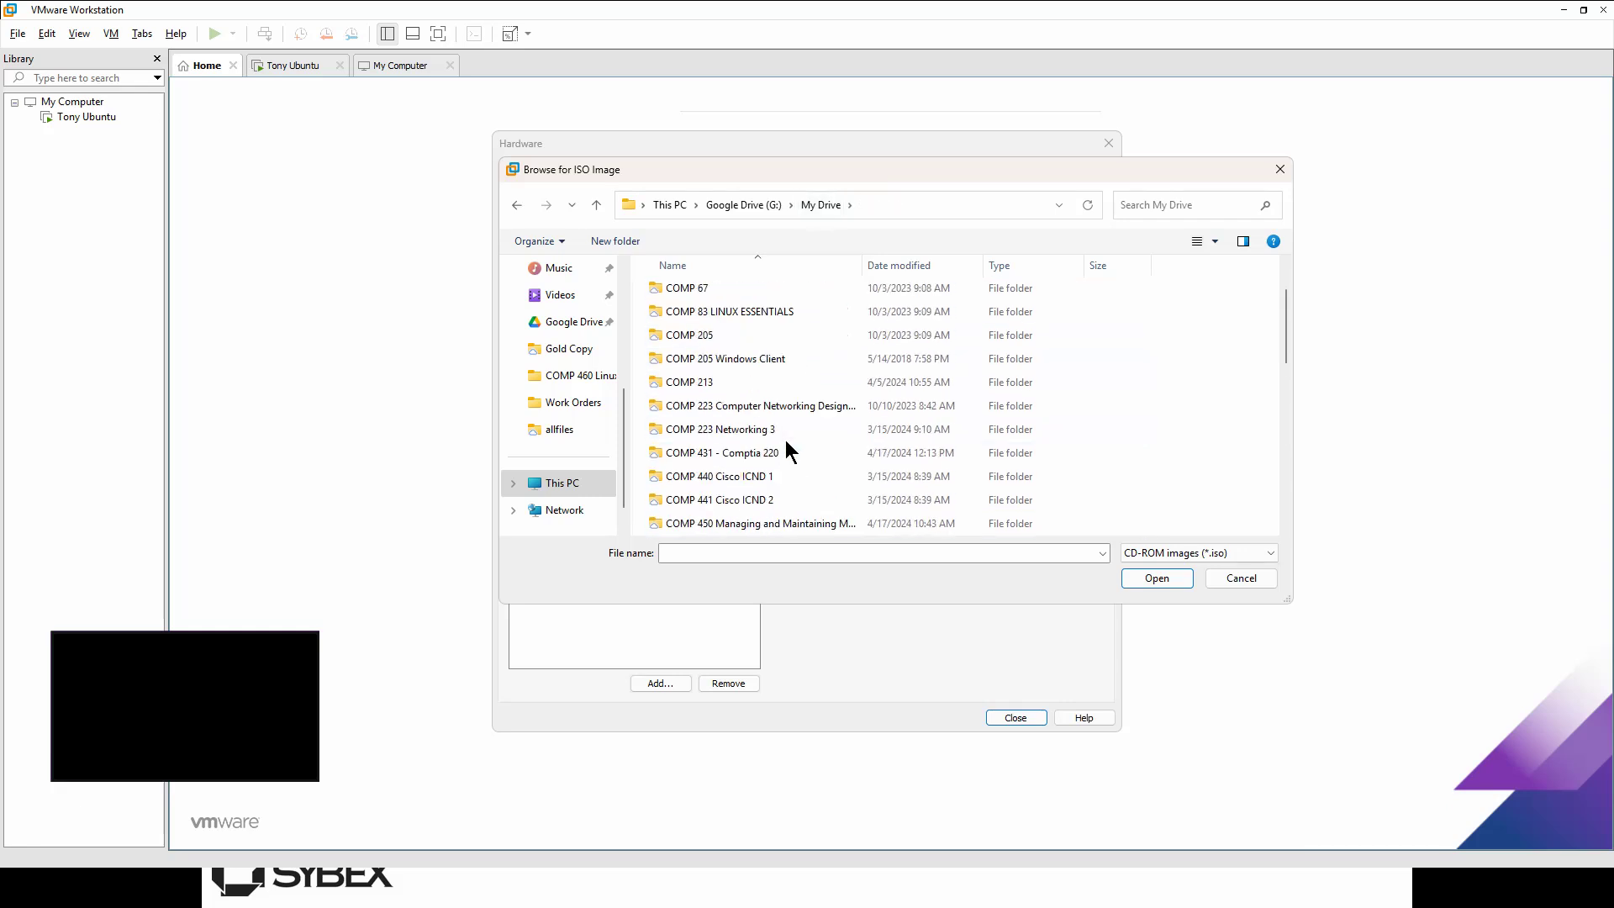
click(907, 266)
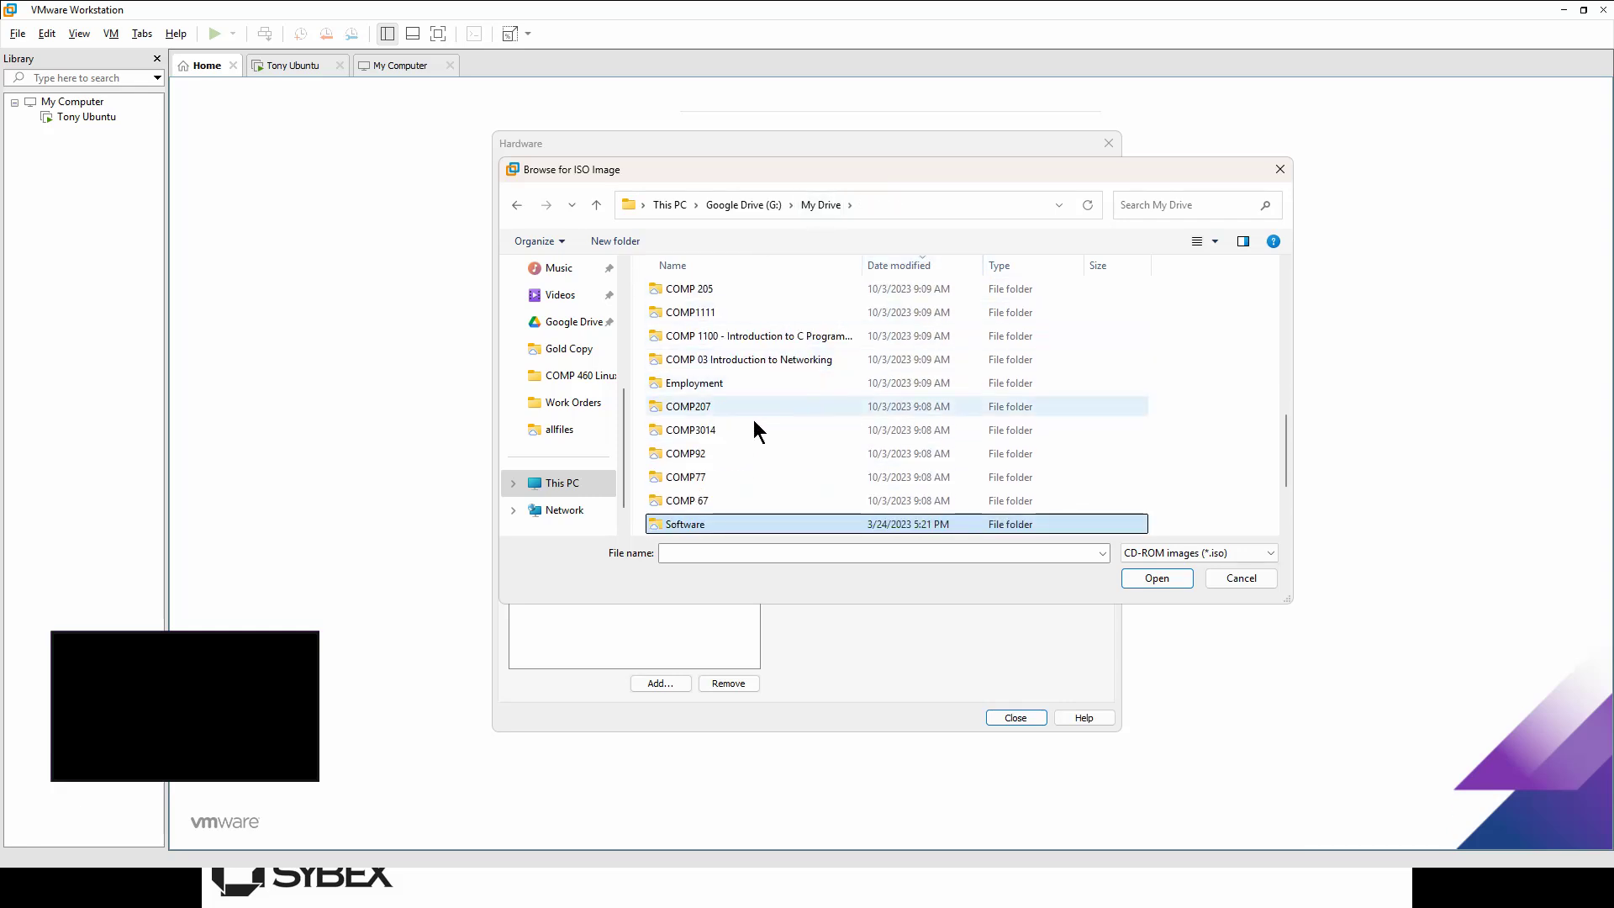
scroll(754, 426, down, 2)
scroll(753, 425, up, 5)
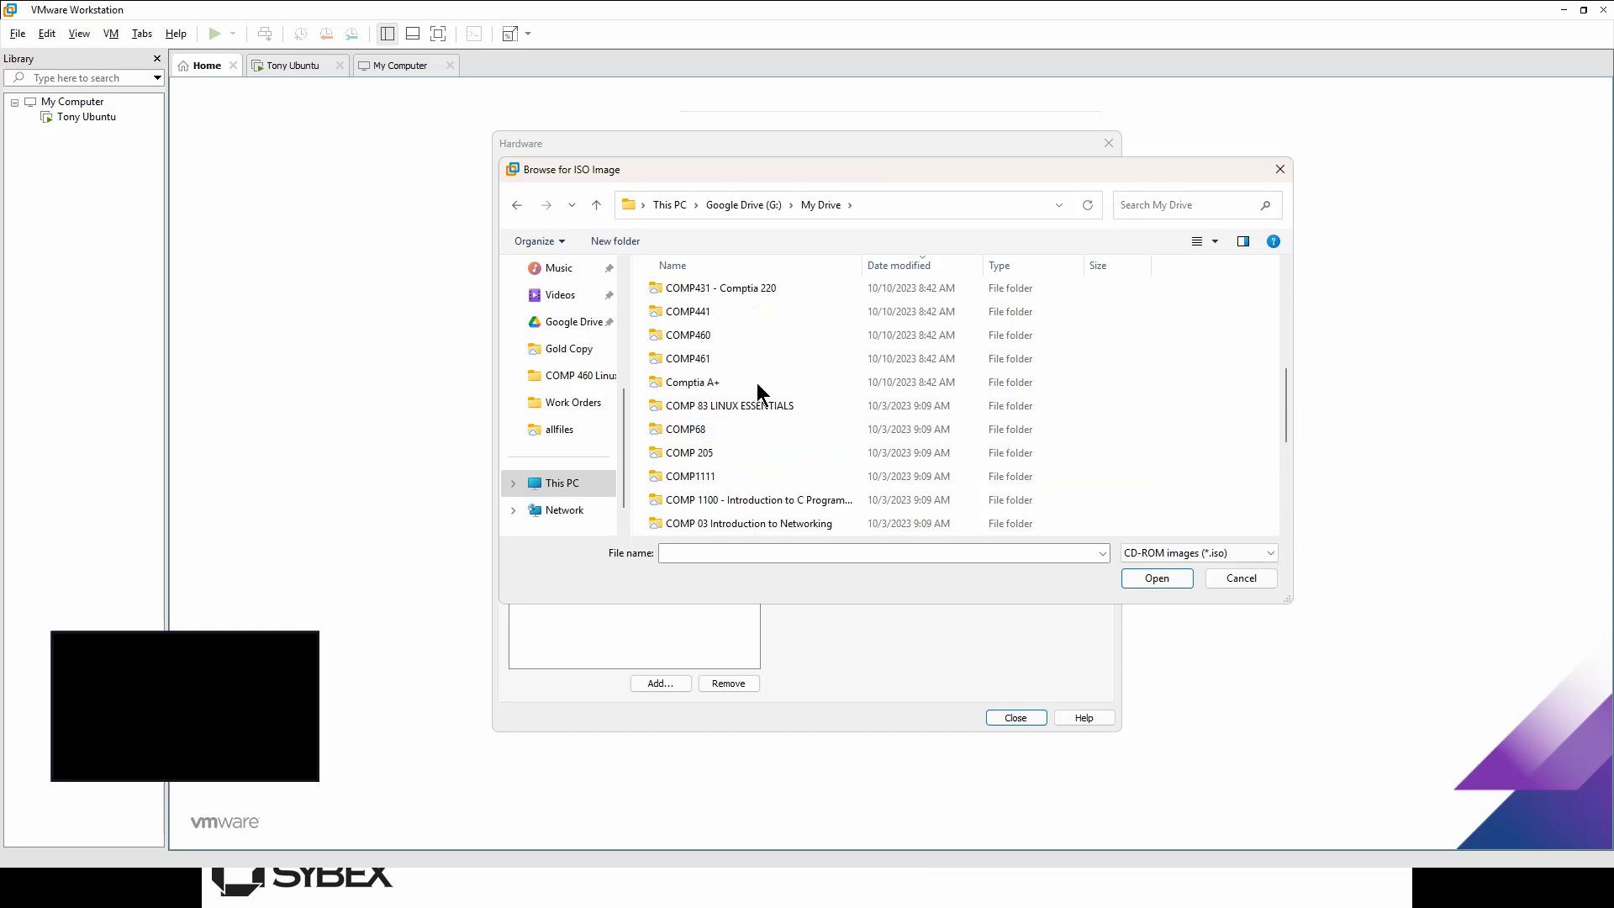
scroll(785, 430, up, 2)
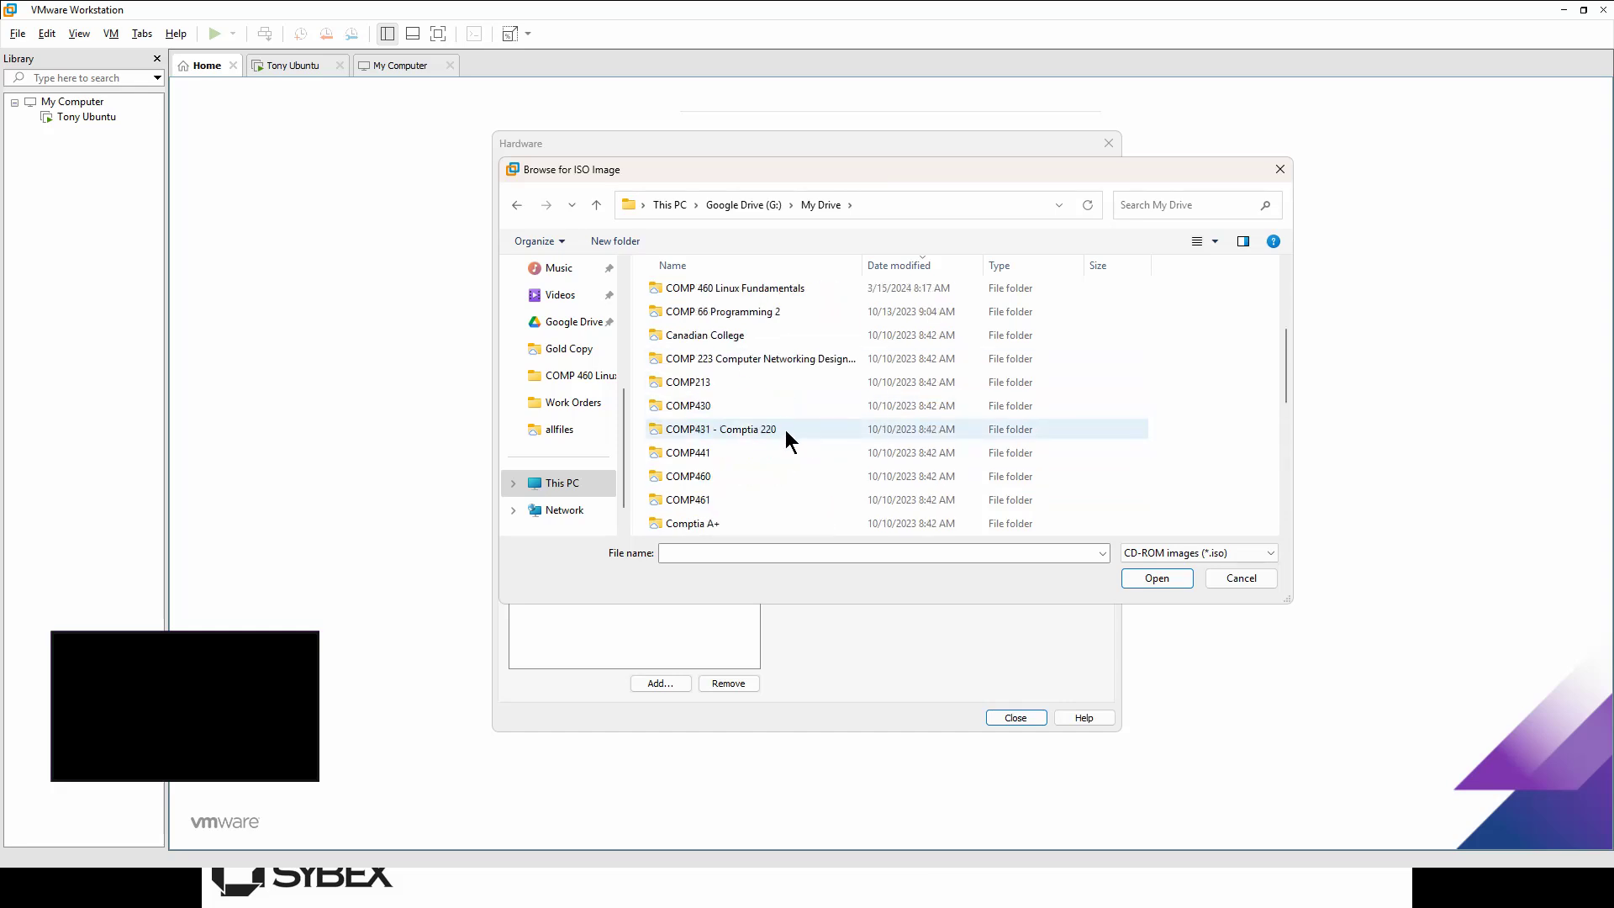
click(769, 294)
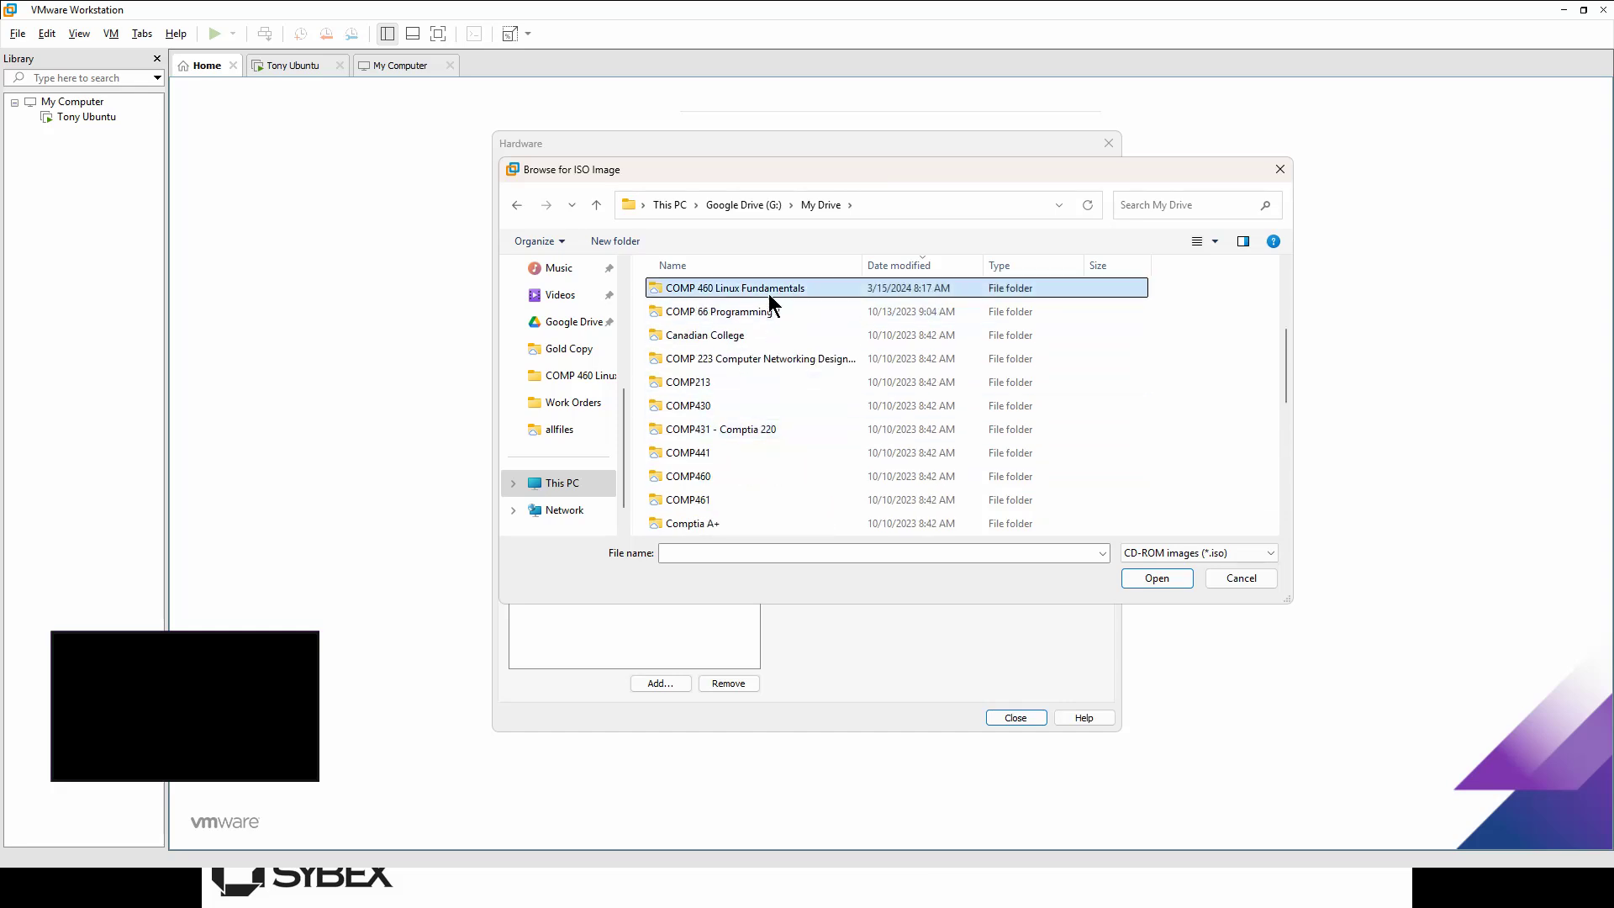
double_click(749, 289)
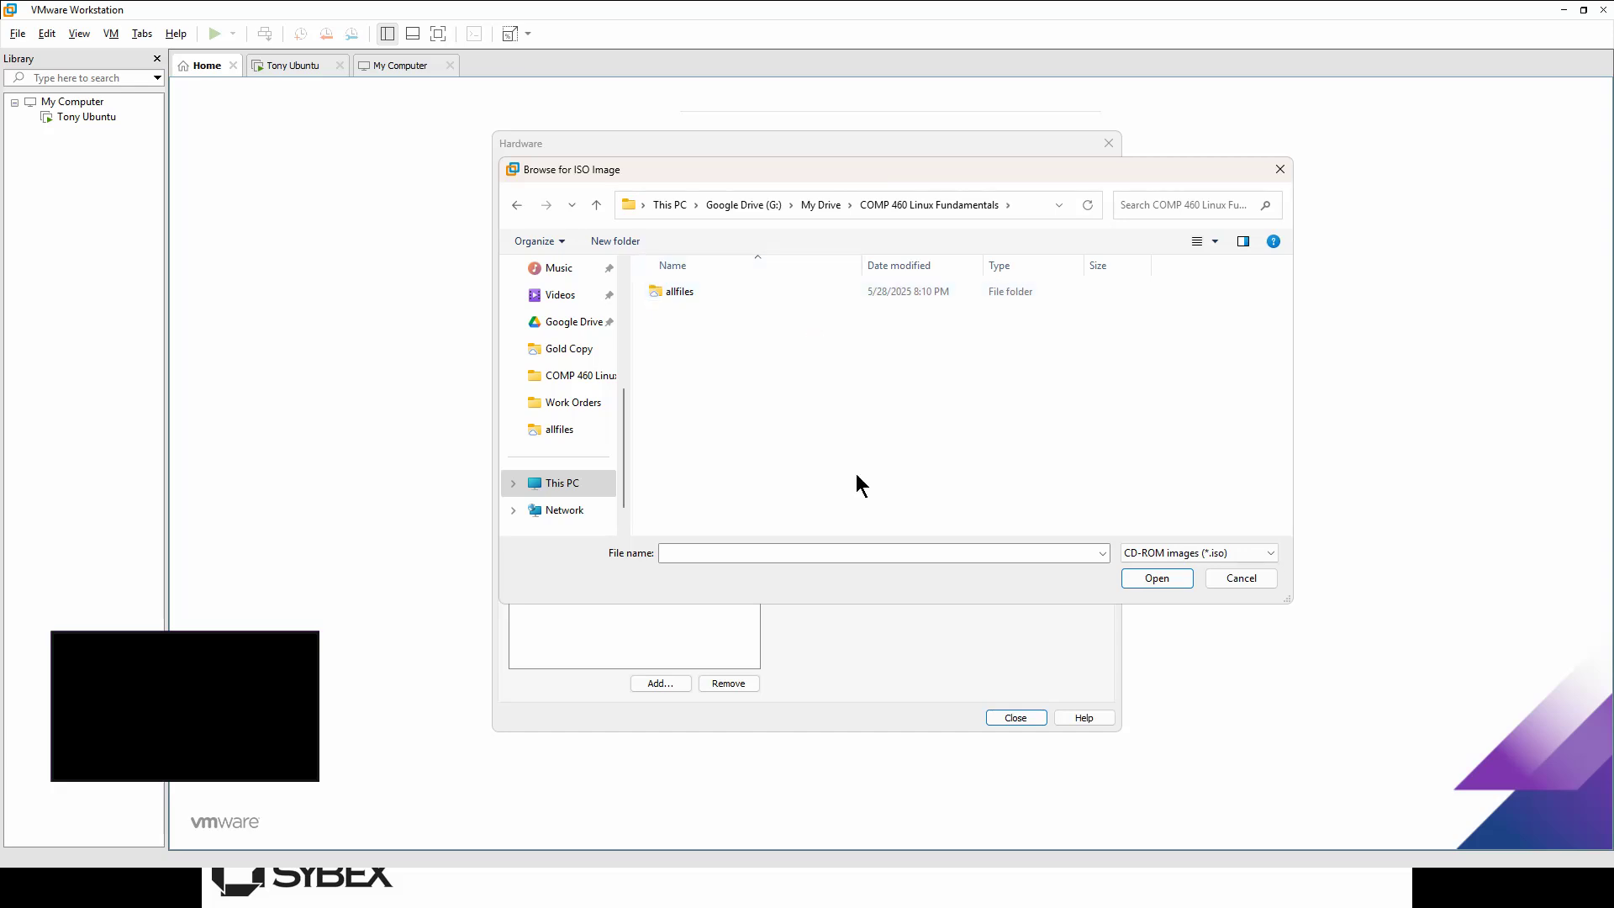
scroll(629, 349, up, 3)
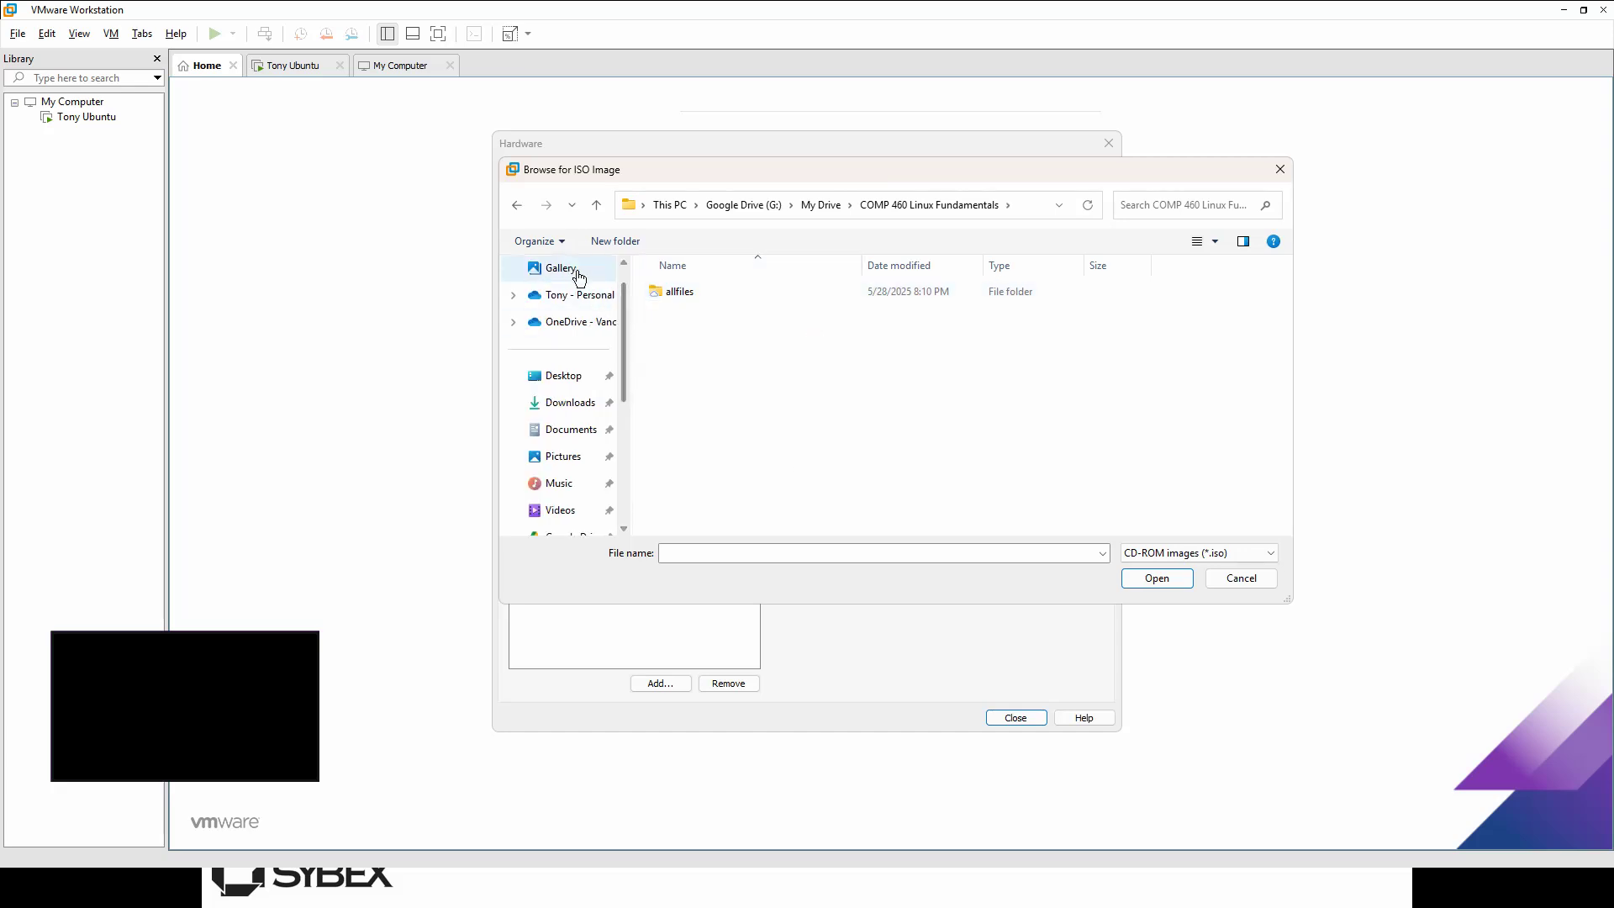
click(584, 403)
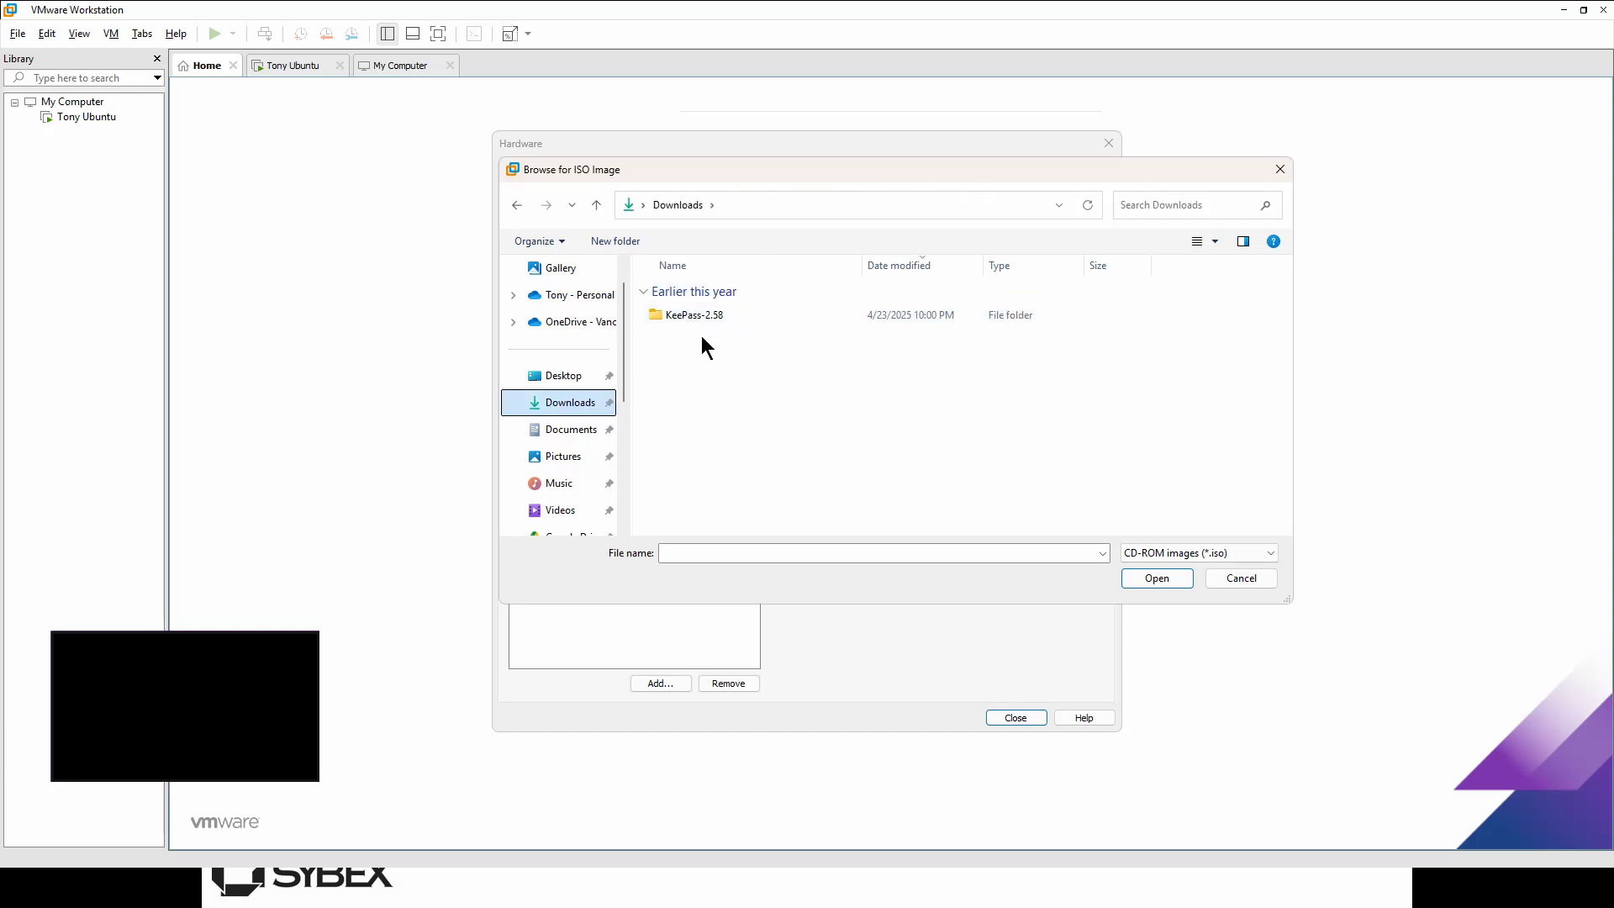
click(579, 432)
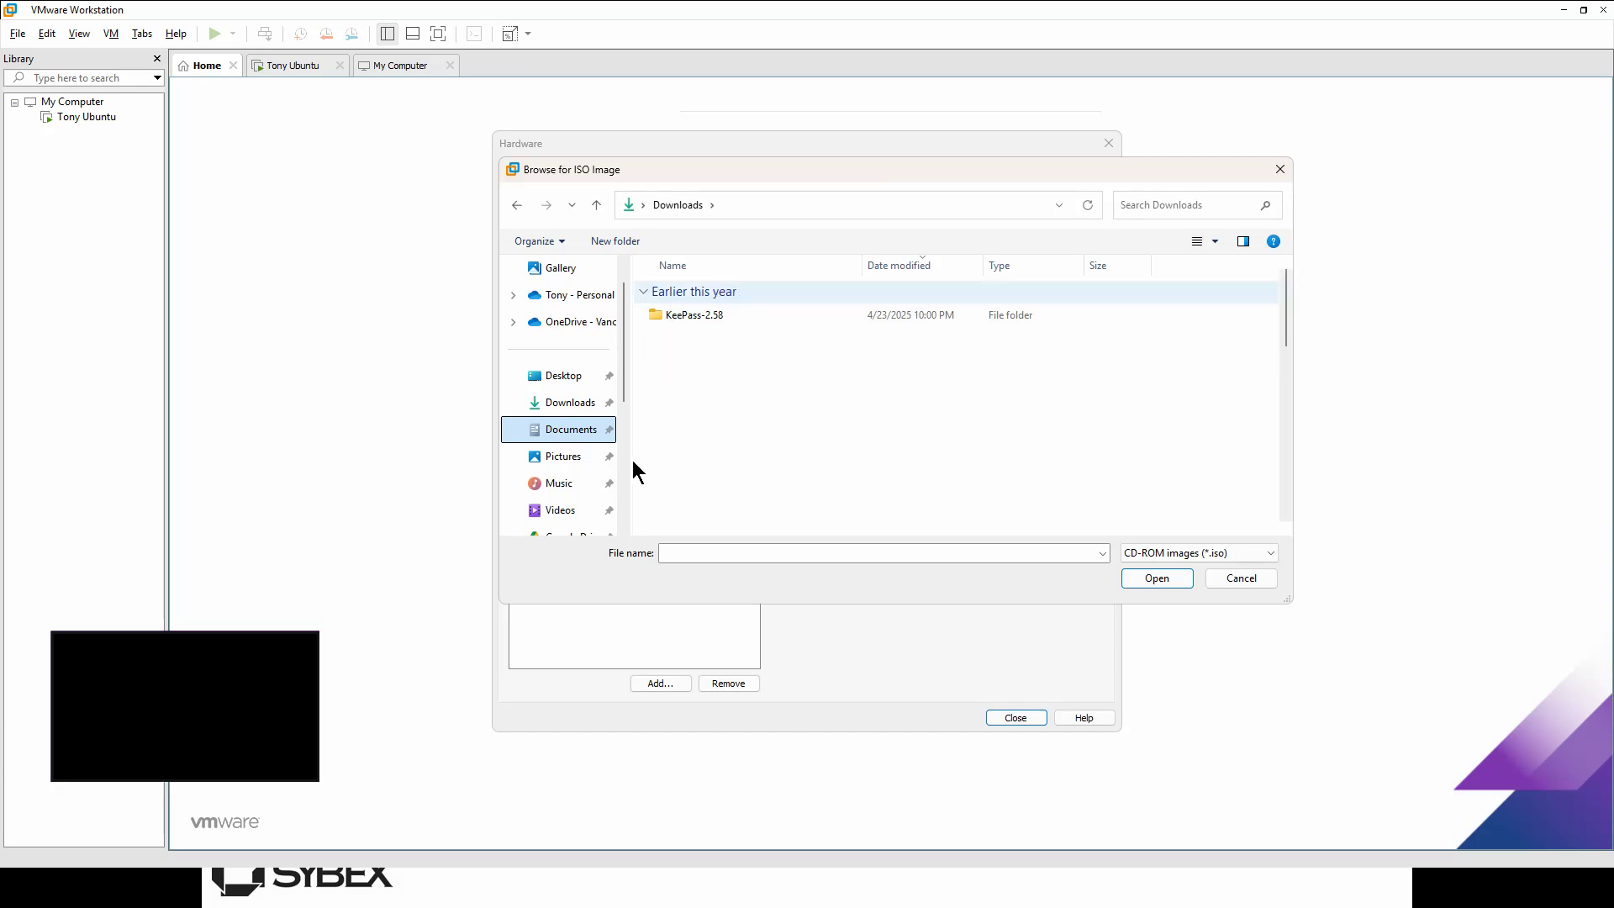
click(584, 401)
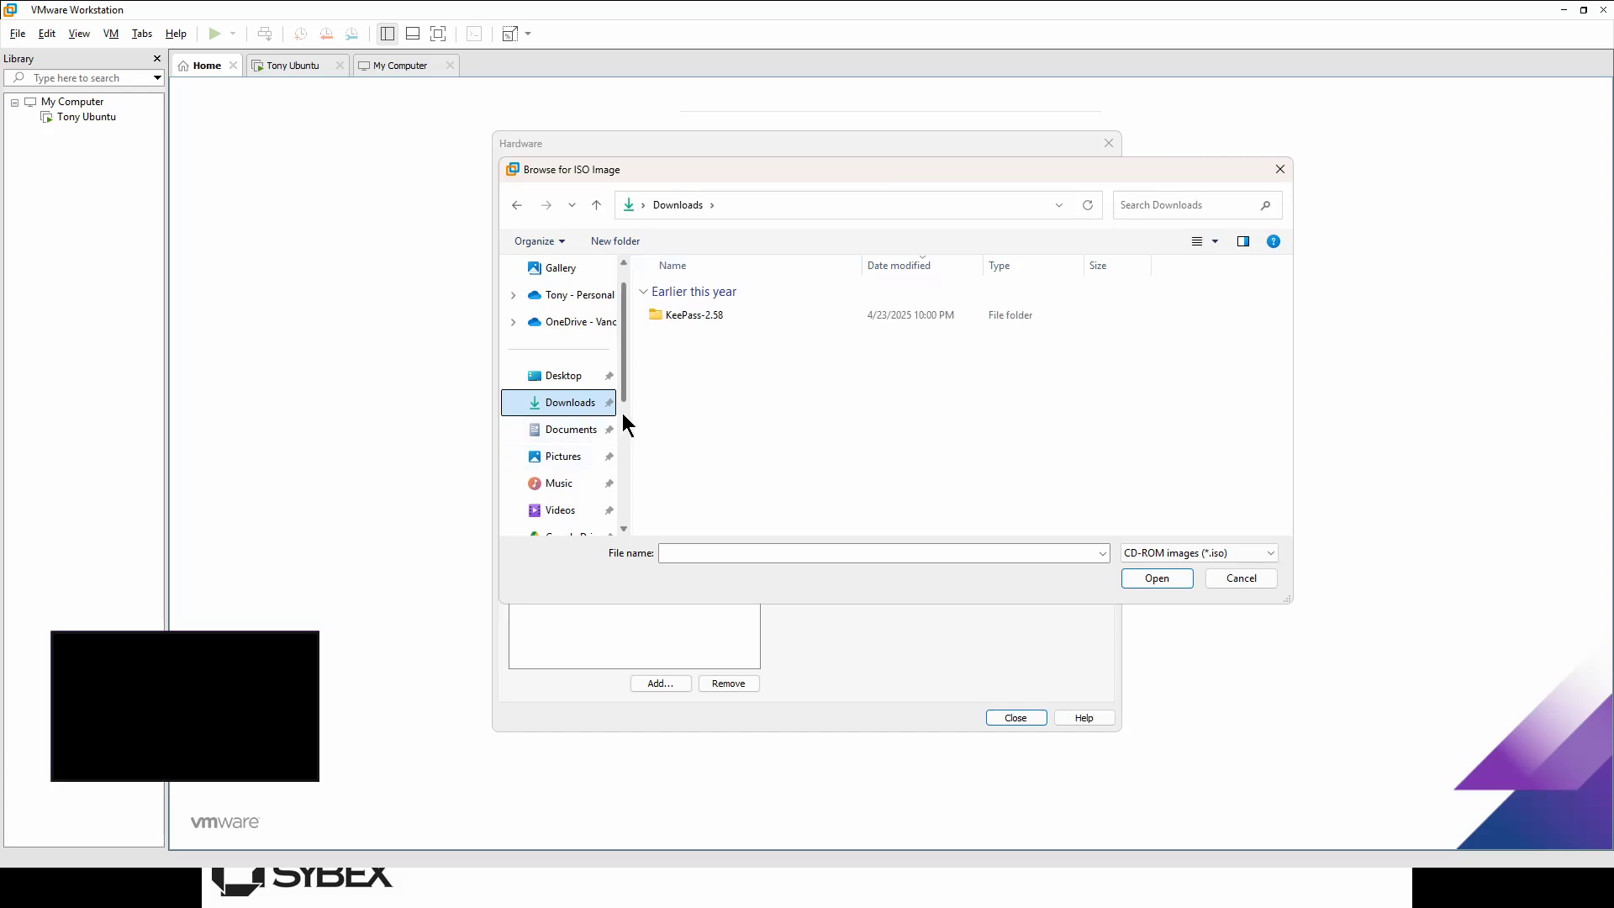
scroll(622, 412, down, 3)
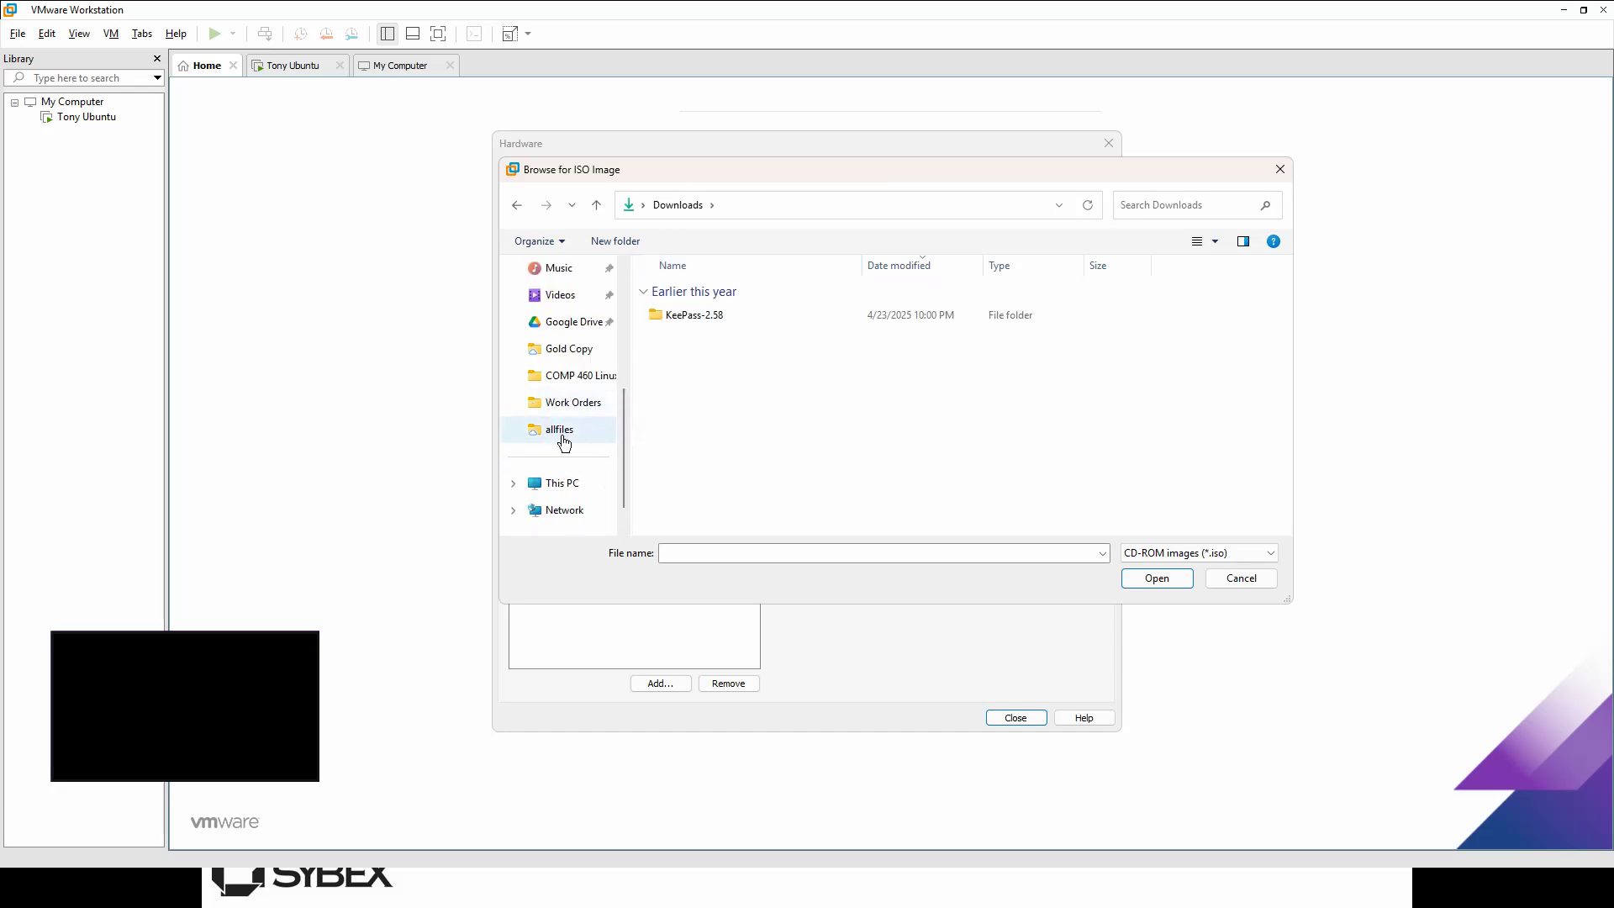
Step: Choose Rocky-9.5-x86_64-dvd.iso from the Gold Copy folder as the CD/DVD image
click(565, 352)
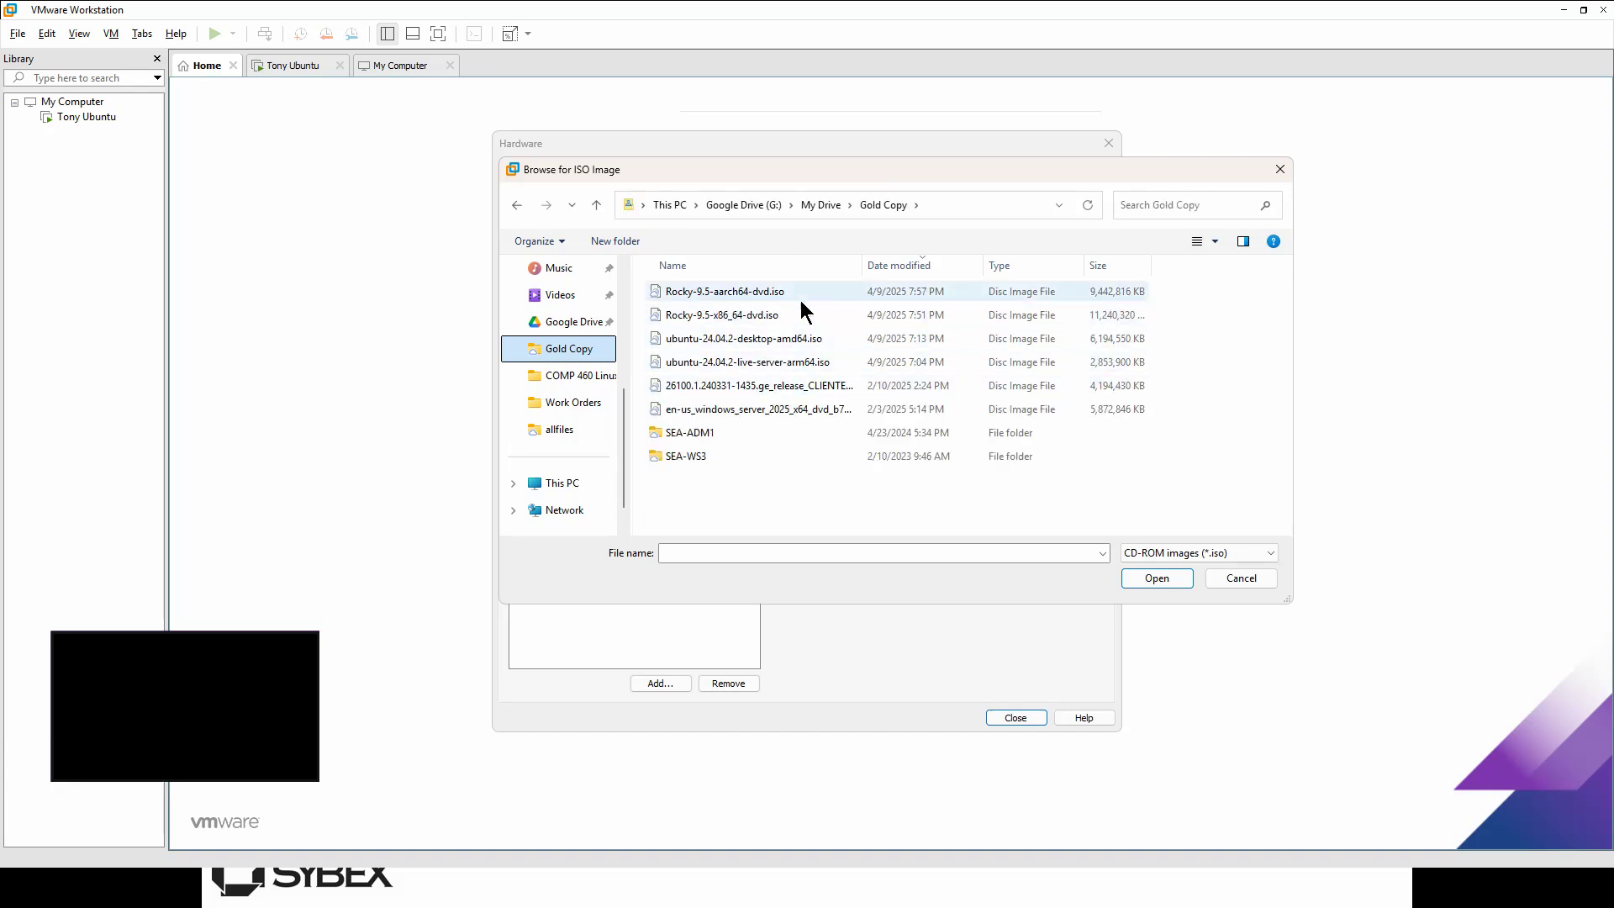
click(731, 319)
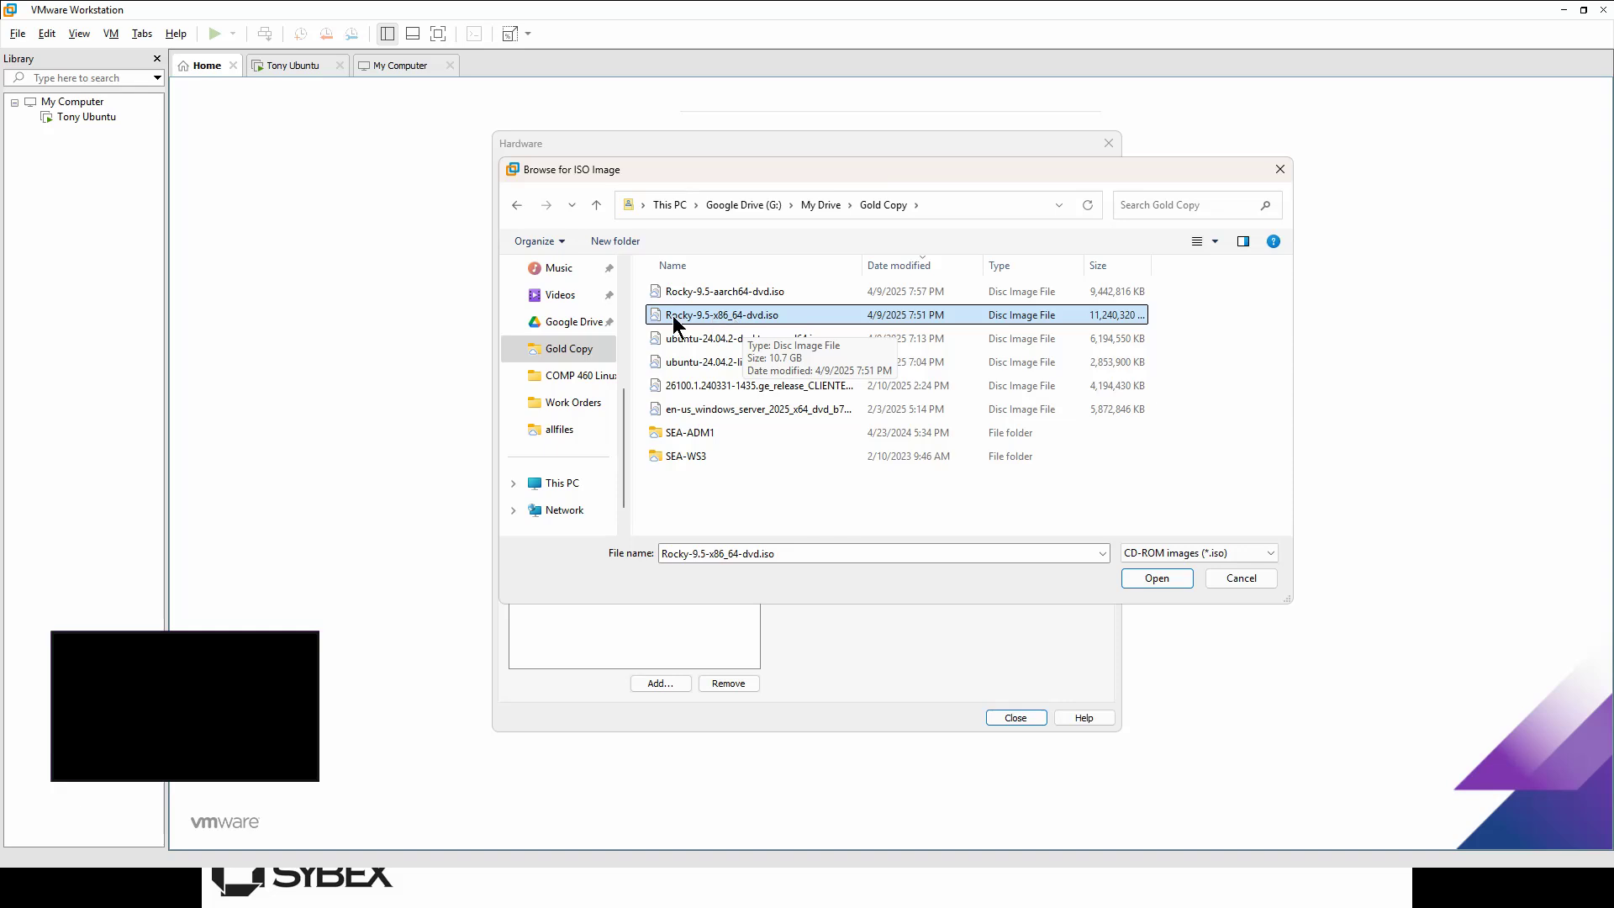
click(759, 333)
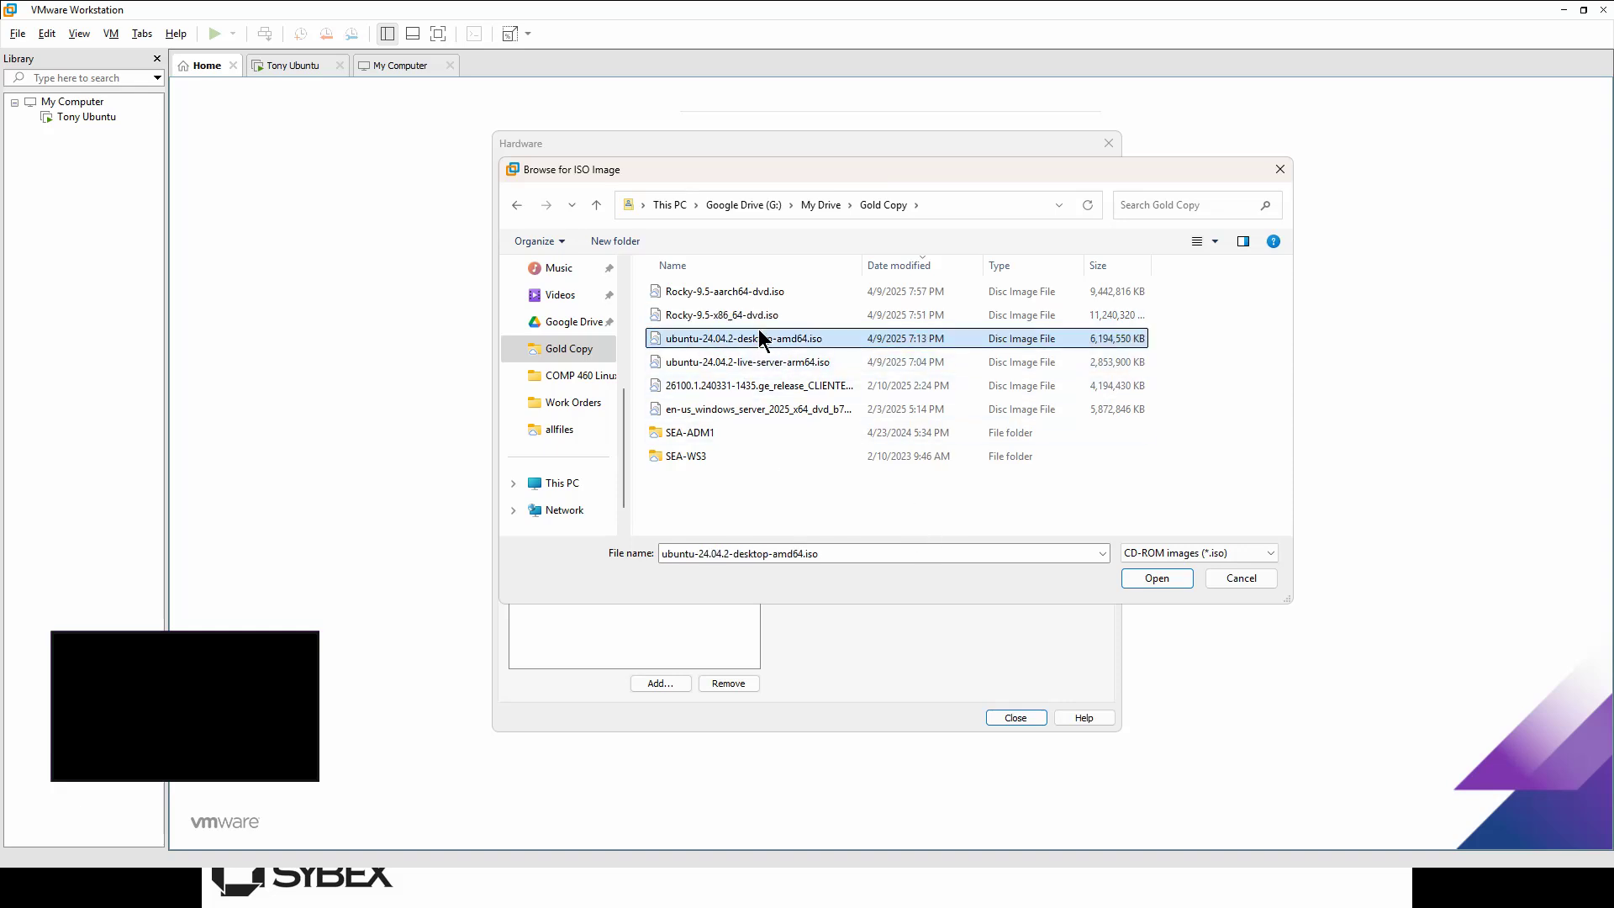
click(758, 316)
click(1148, 577)
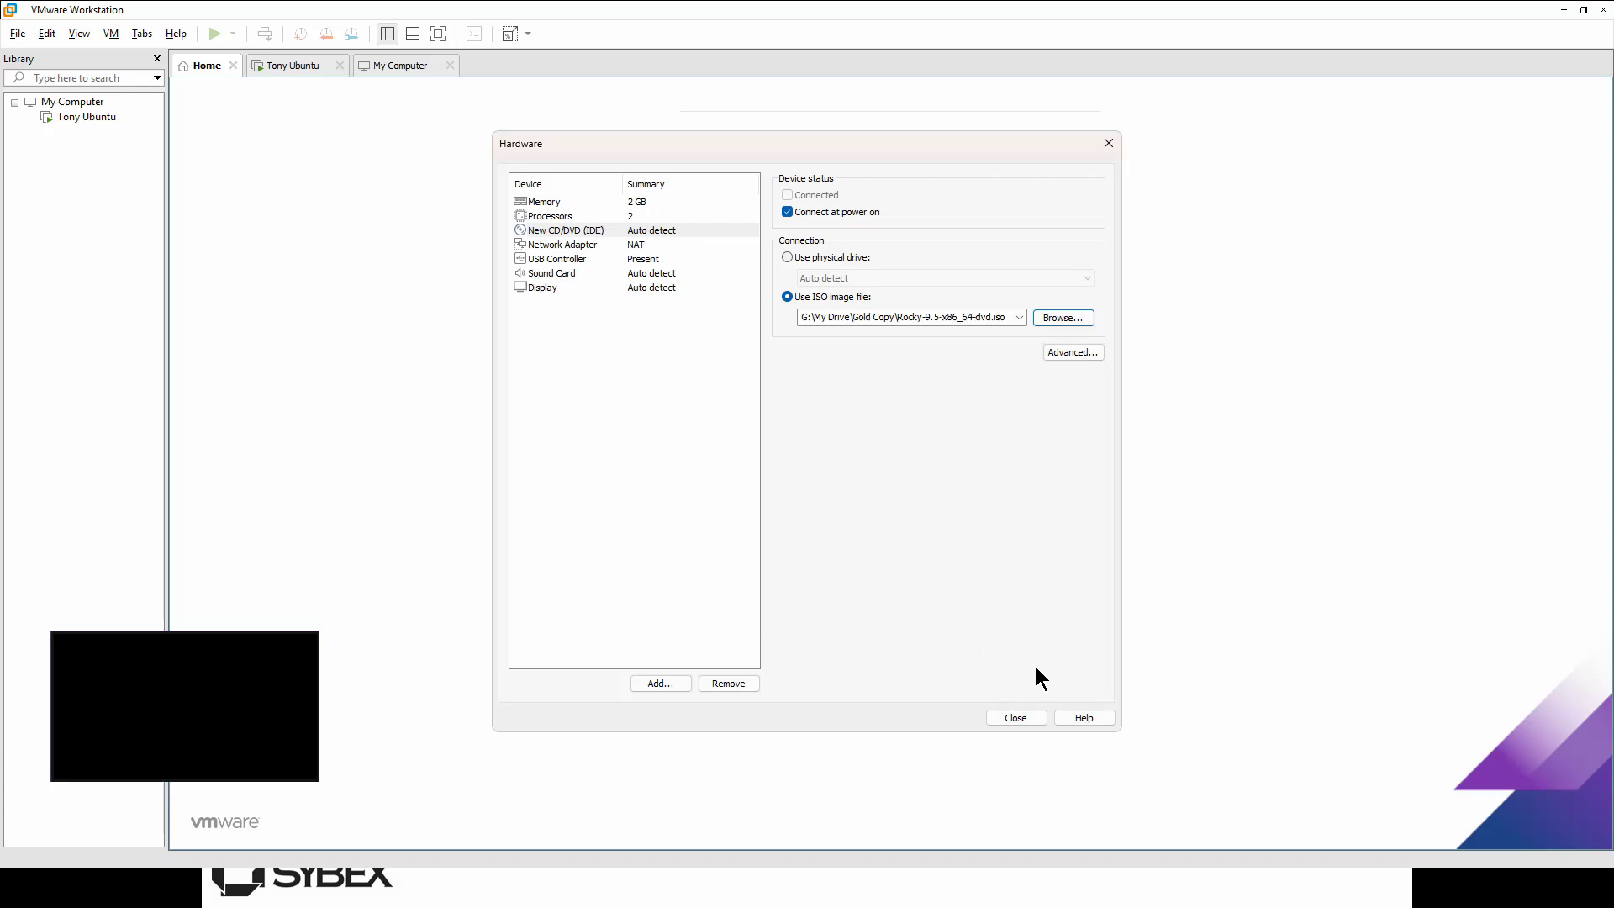
Step: Close hardware settings, finish creating Tony Rocky Linux, and power the VM on
click(1016, 718)
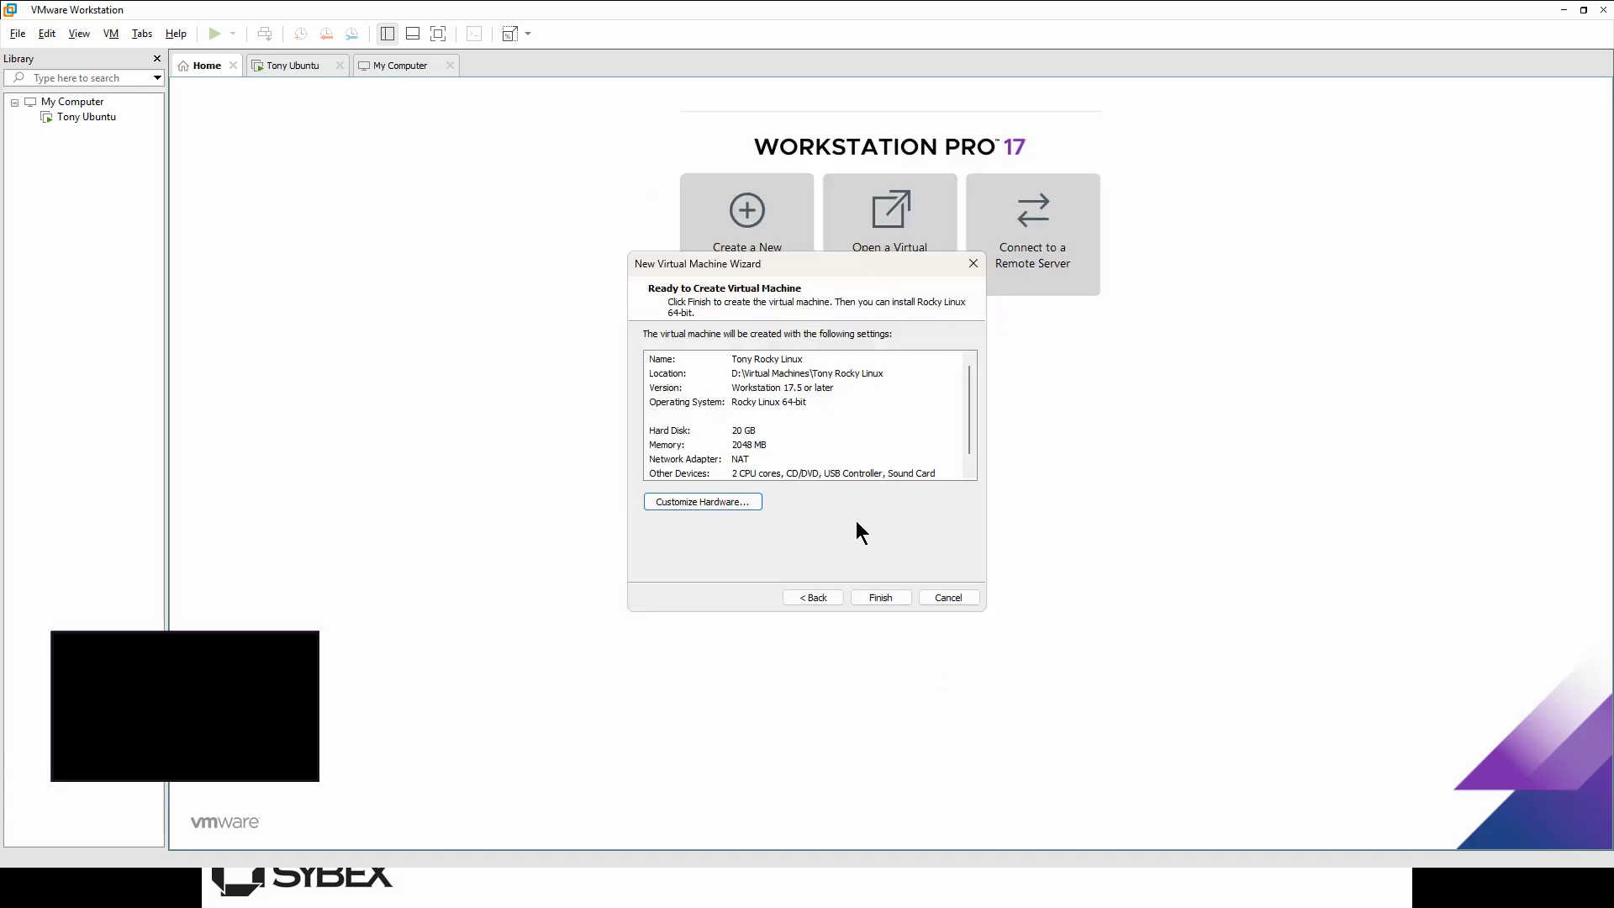
click(880, 597)
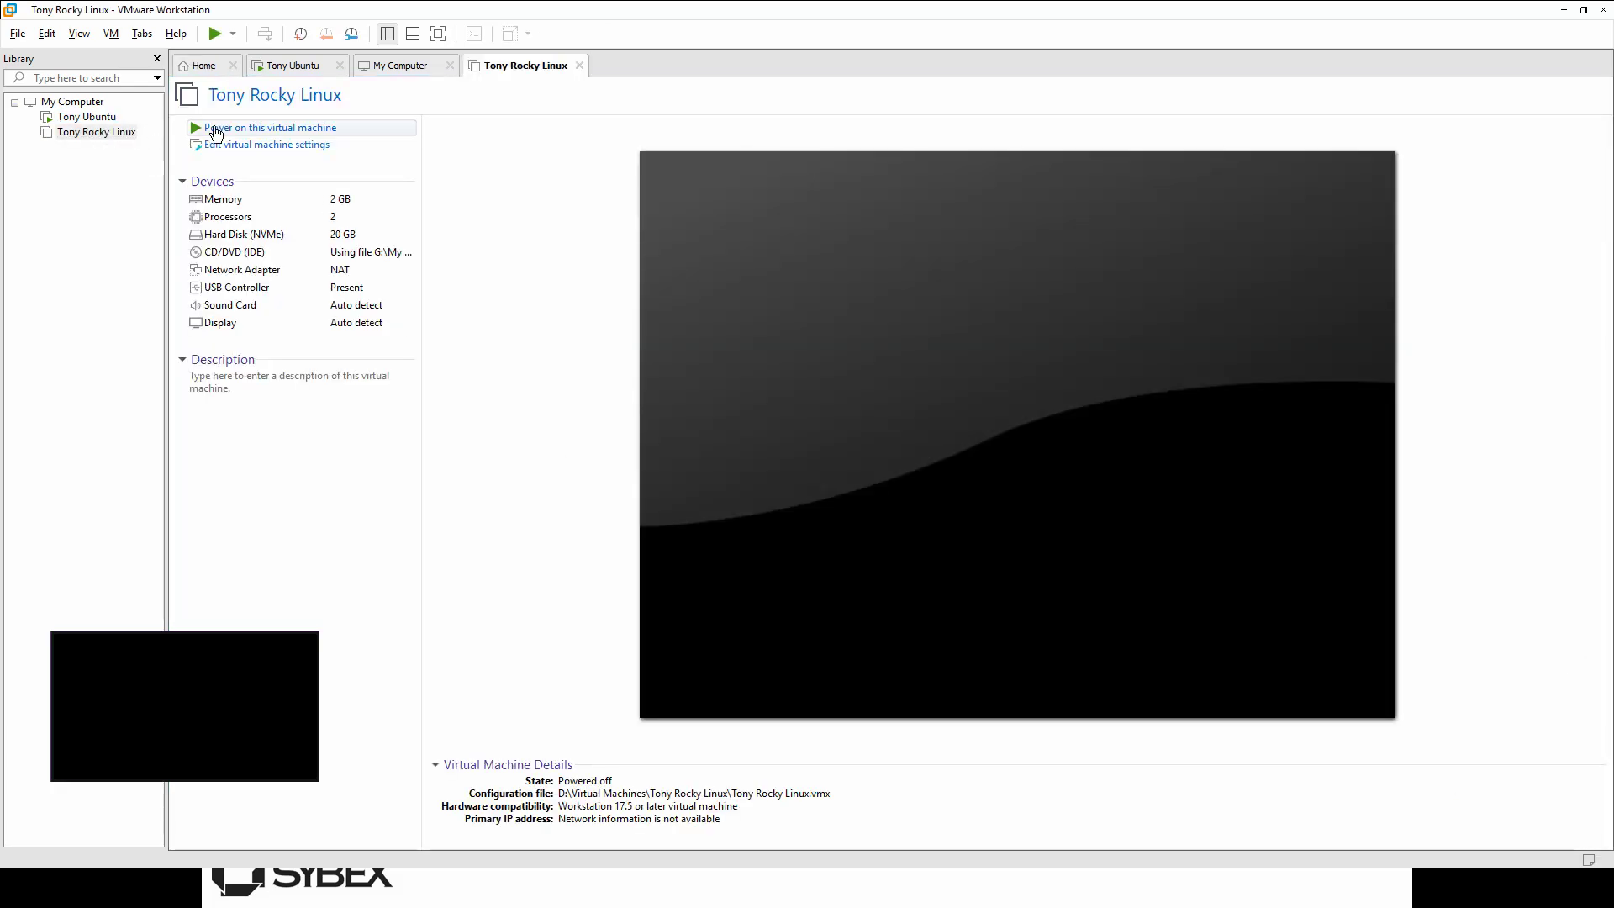
click(267, 128)
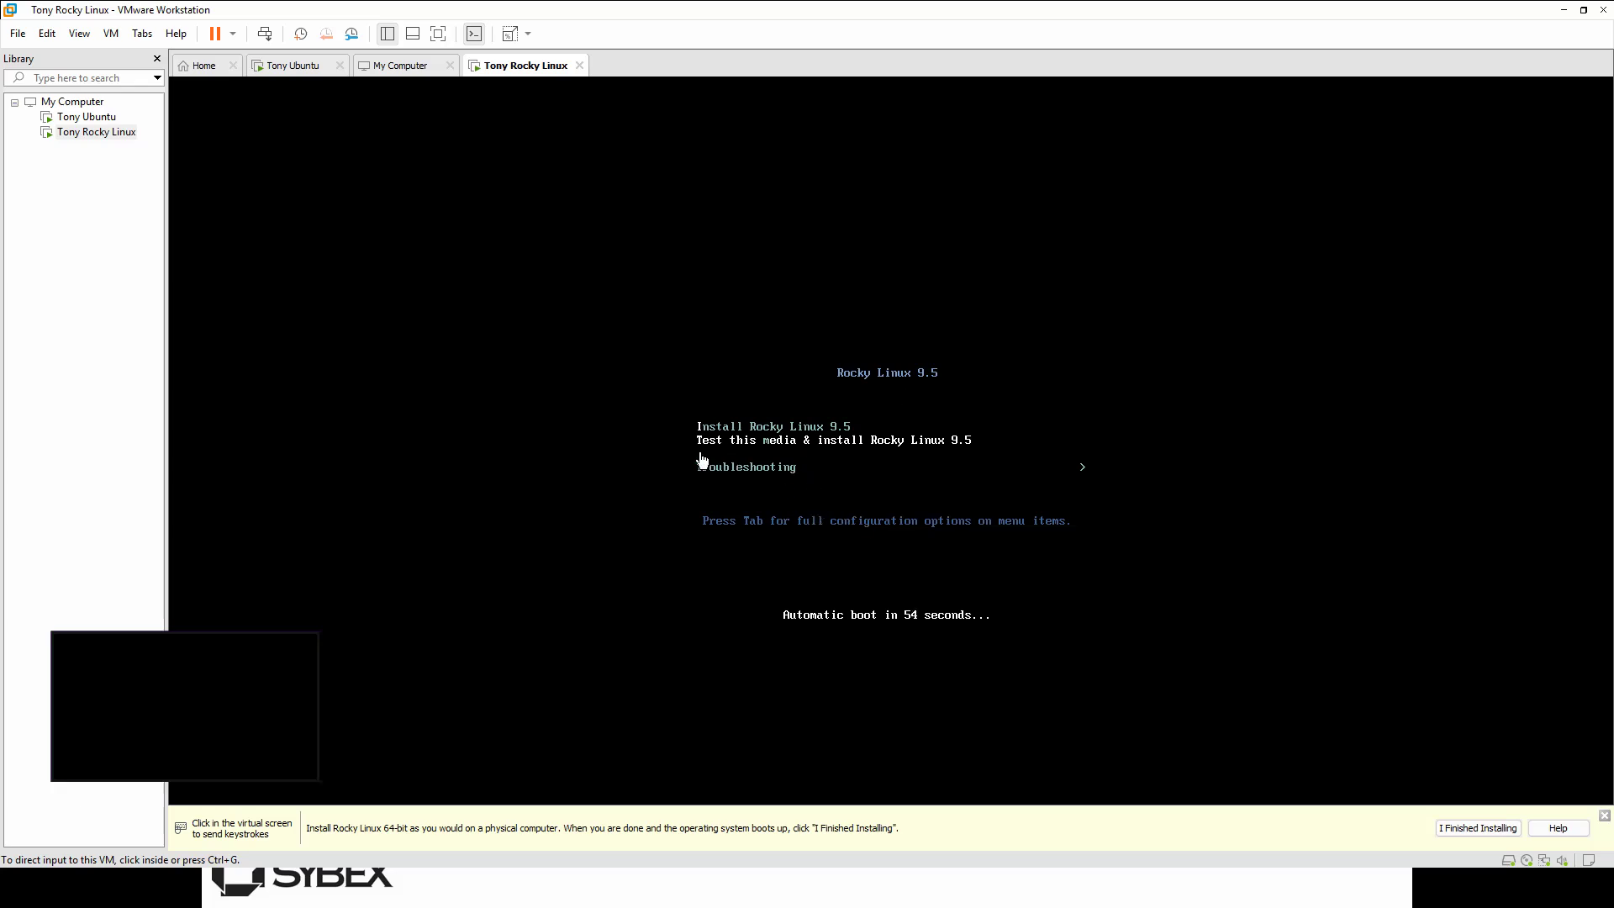
Step: Choose Install Rocky Linux 9.5 from the boot menu to launch the installer
click(834, 485)
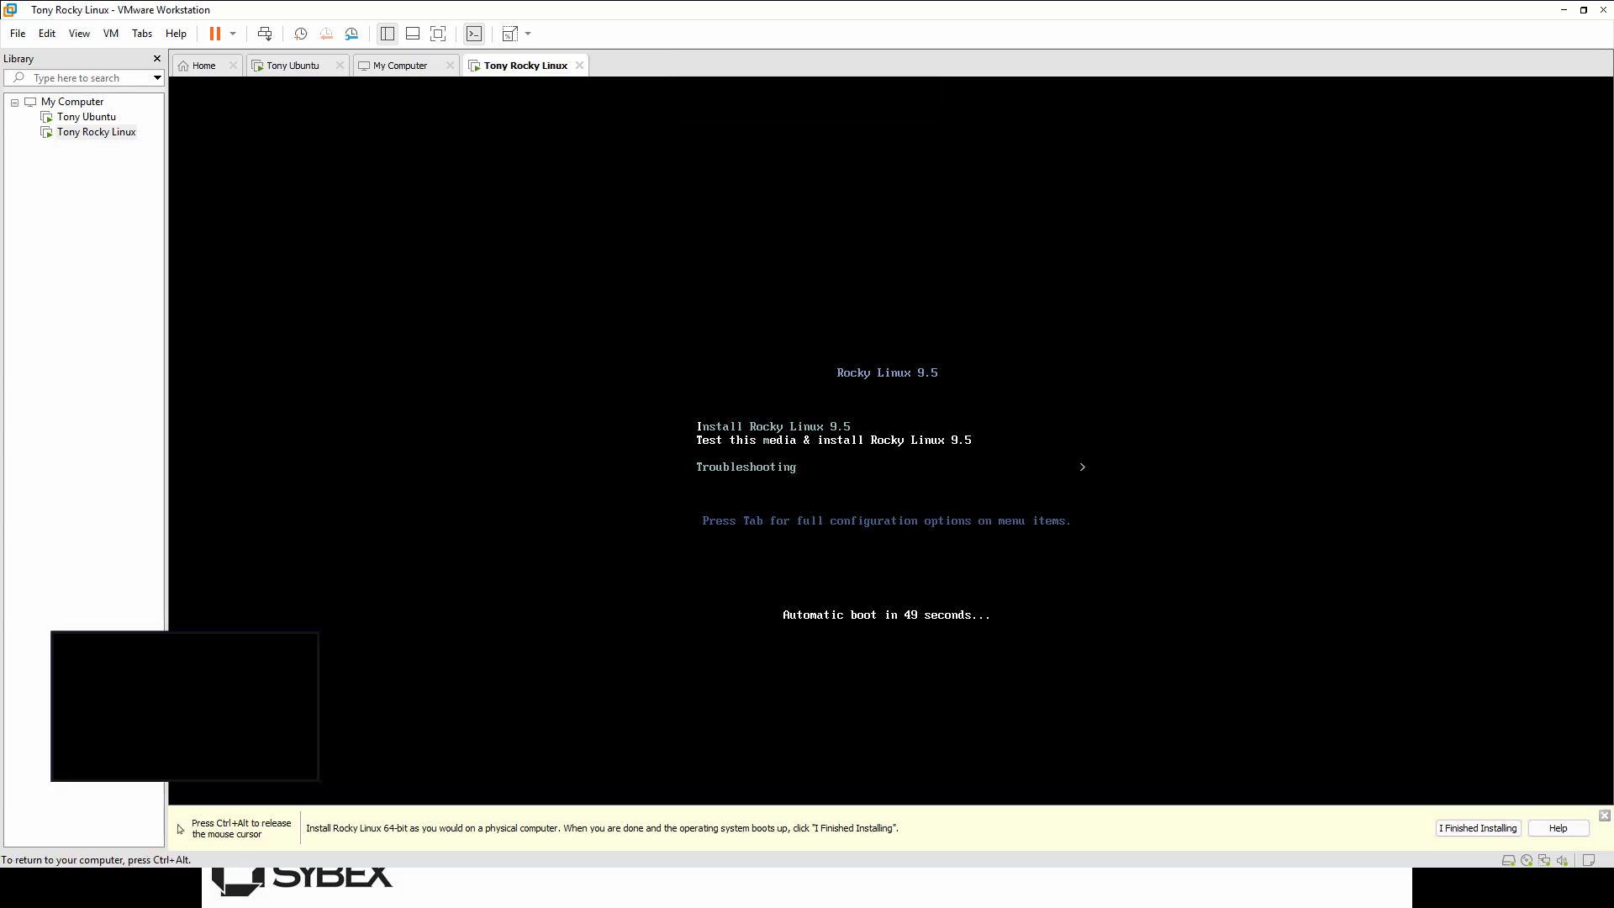
key(Up)
key(Down)
key(Up)
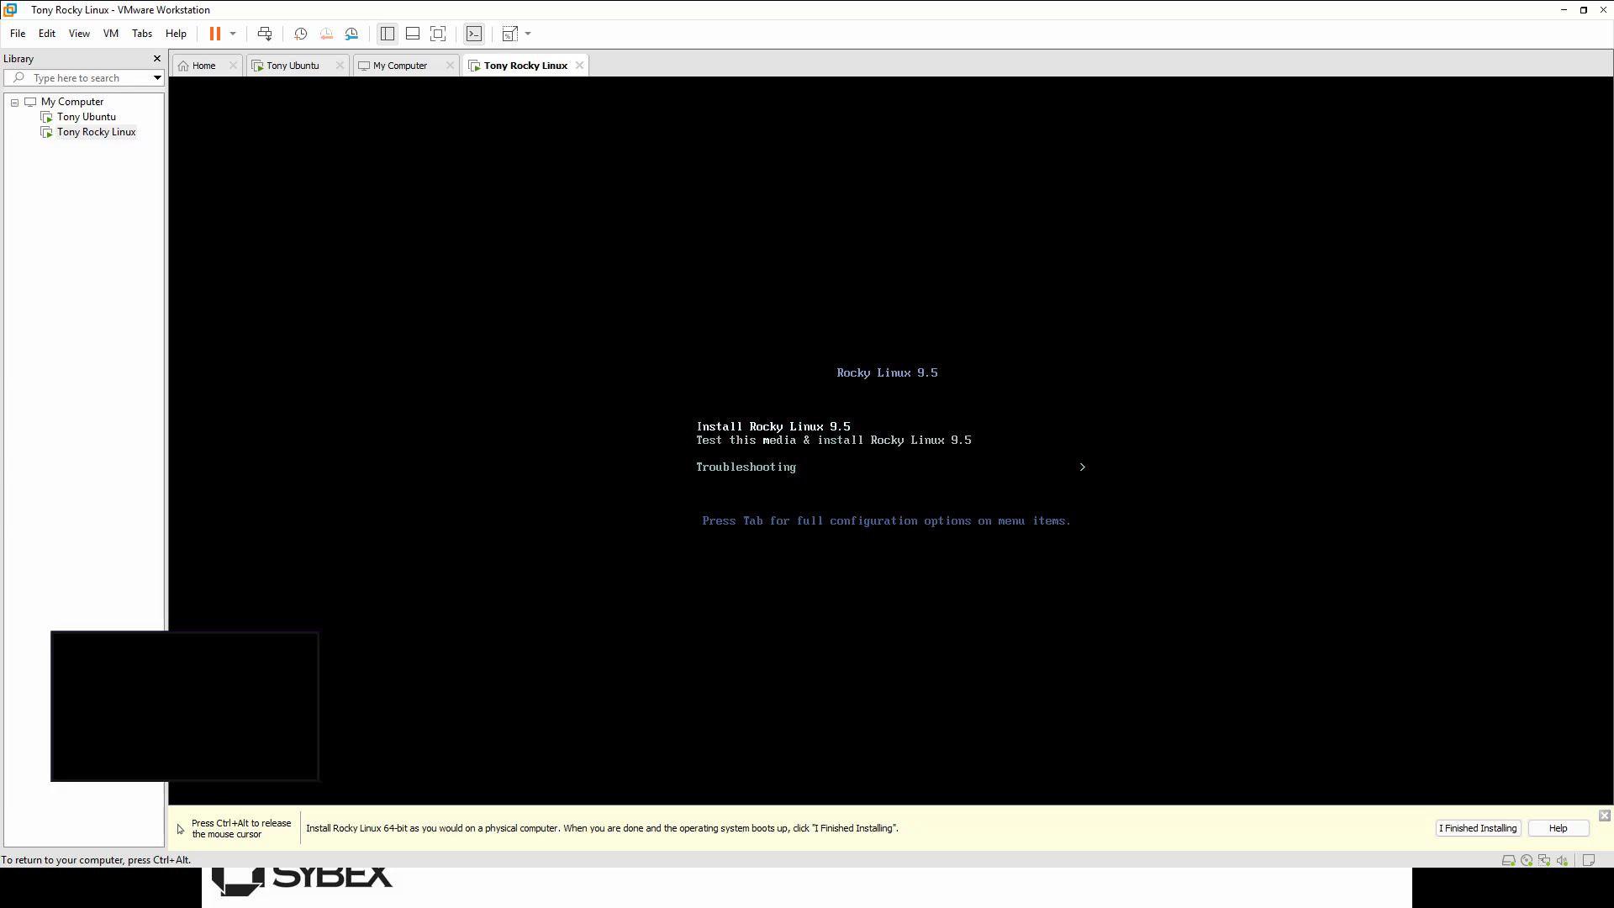
key(Down)
key(Up)
key(Return)
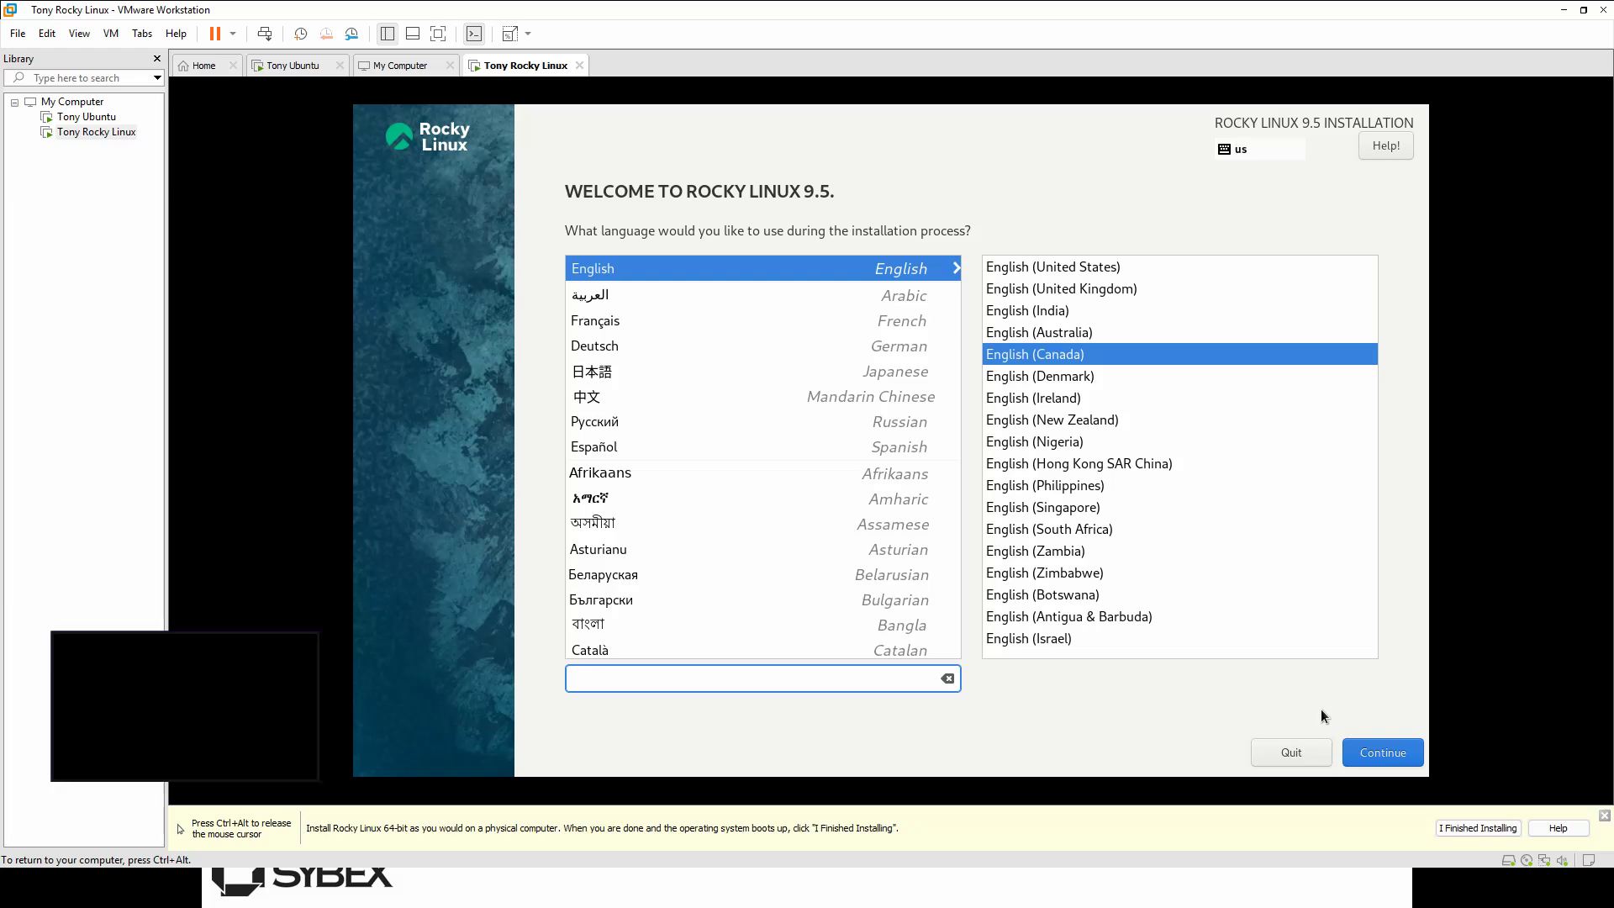
Step: Accept English (Canada) and keep automatic partitioning on the 20 GiB VMware NVMe disk
click(1381, 754)
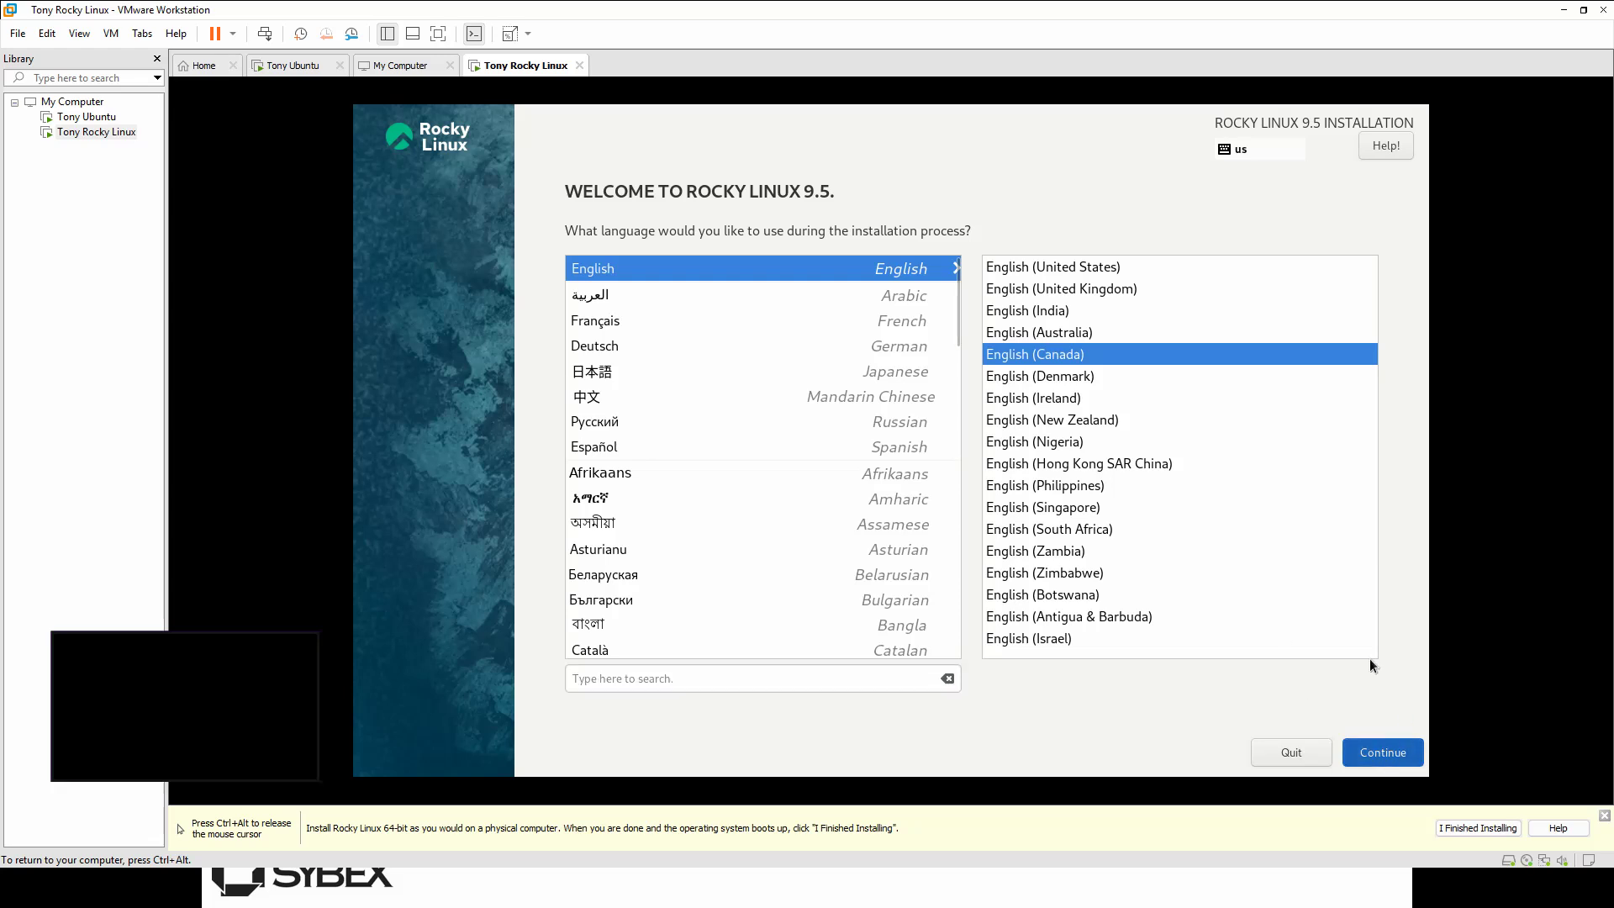
click(1385, 756)
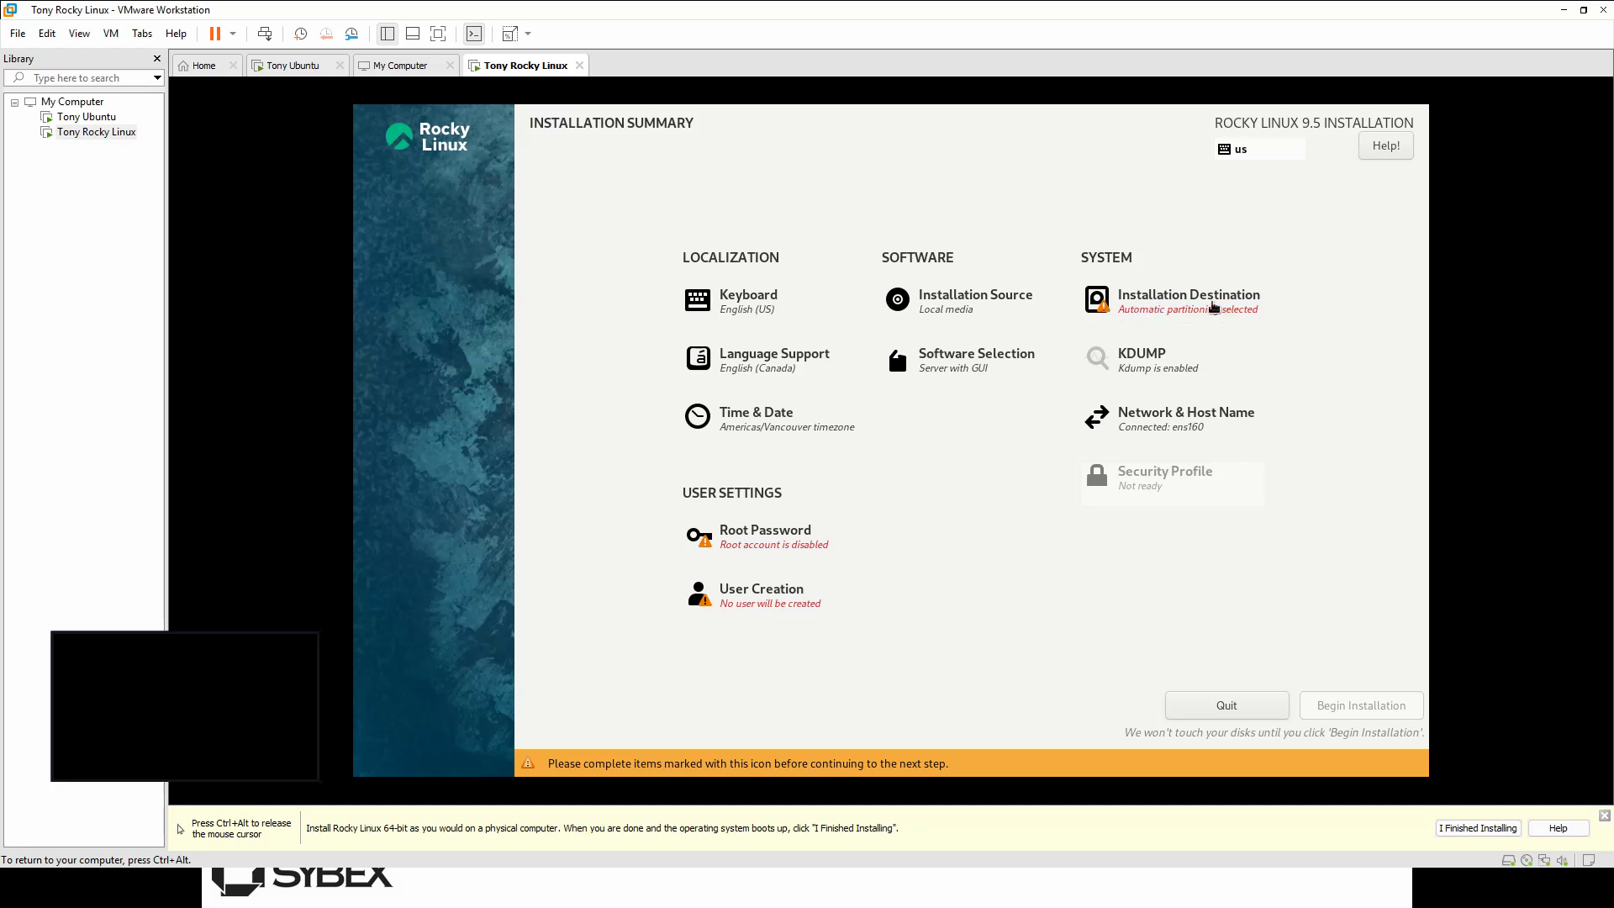
click(1200, 320)
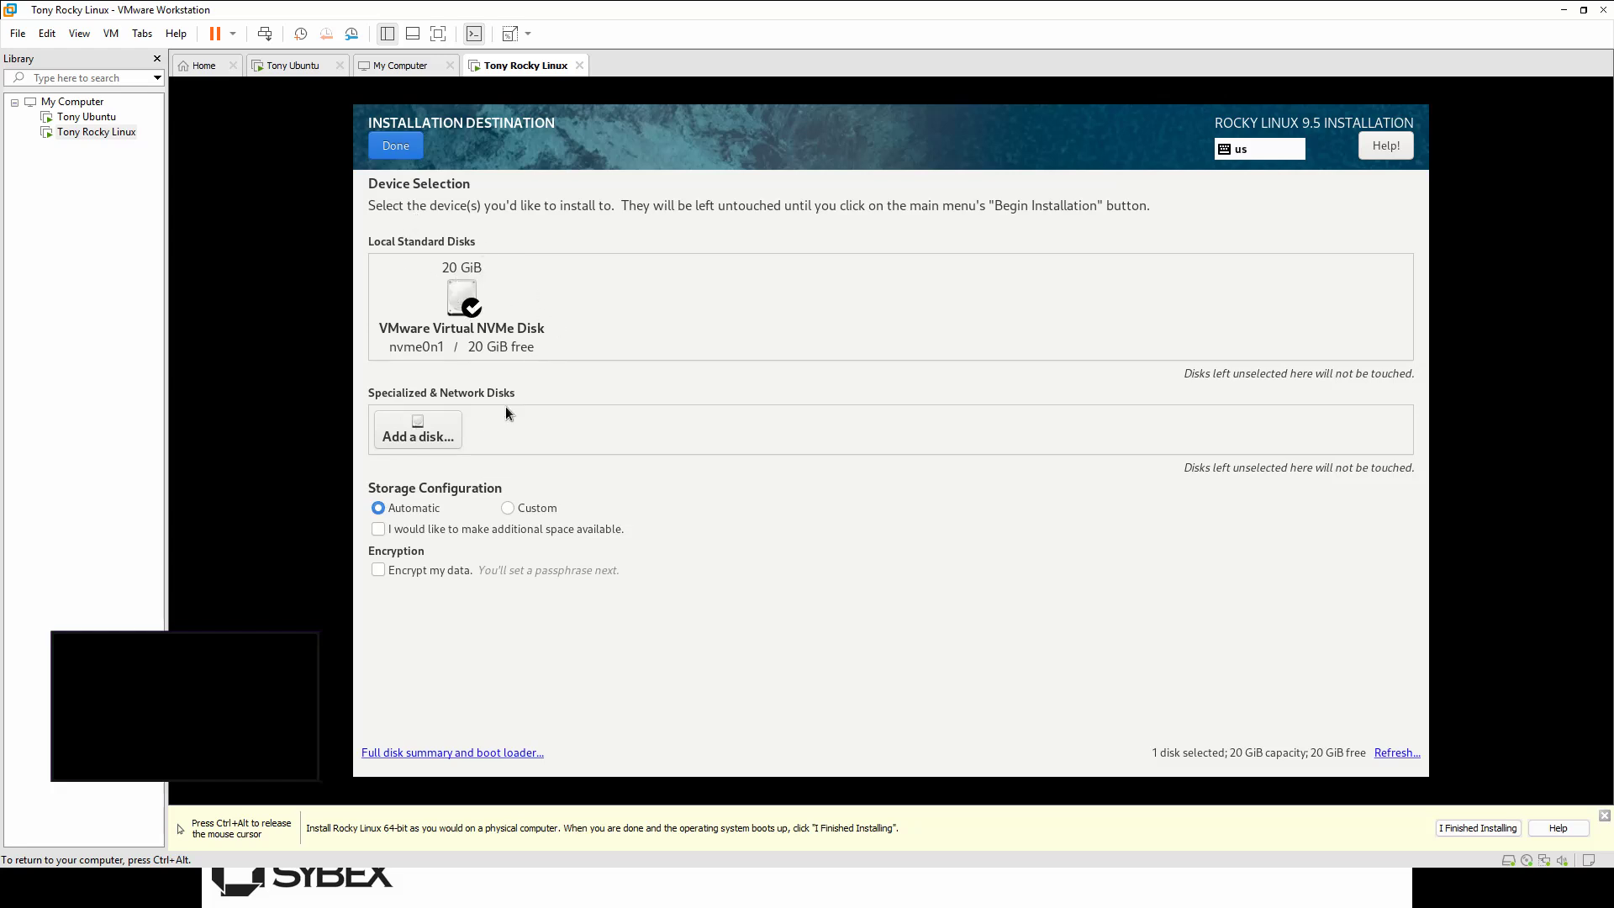
click(397, 147)
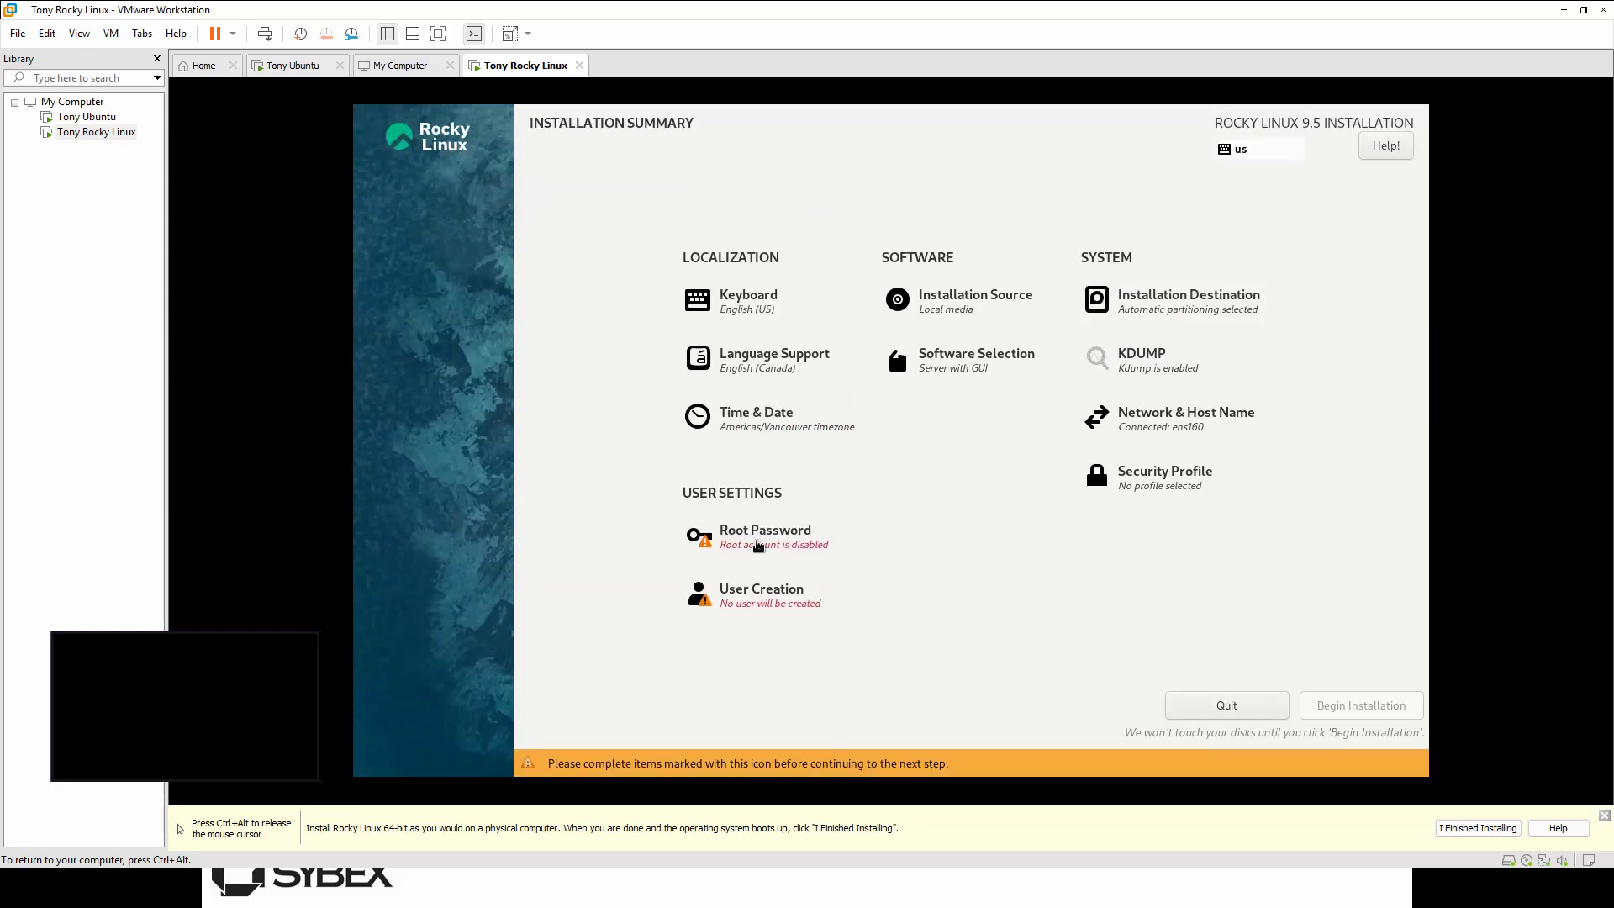
Step: Enter and confirm a root password for the Rocky Linux installation
click(765, 538)
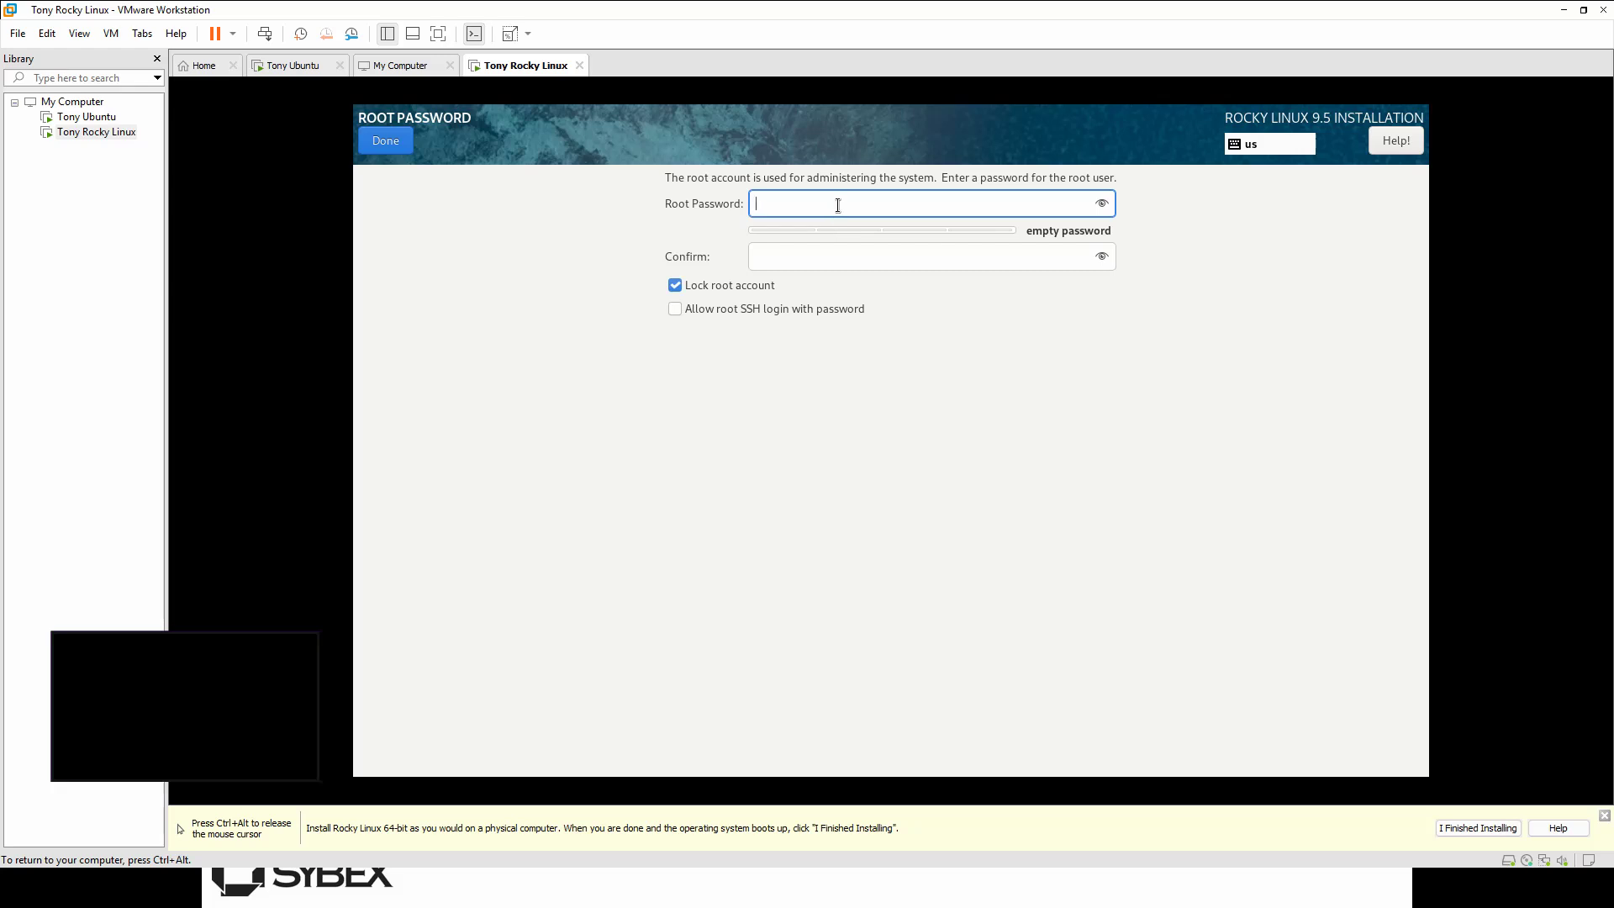
text(pass)
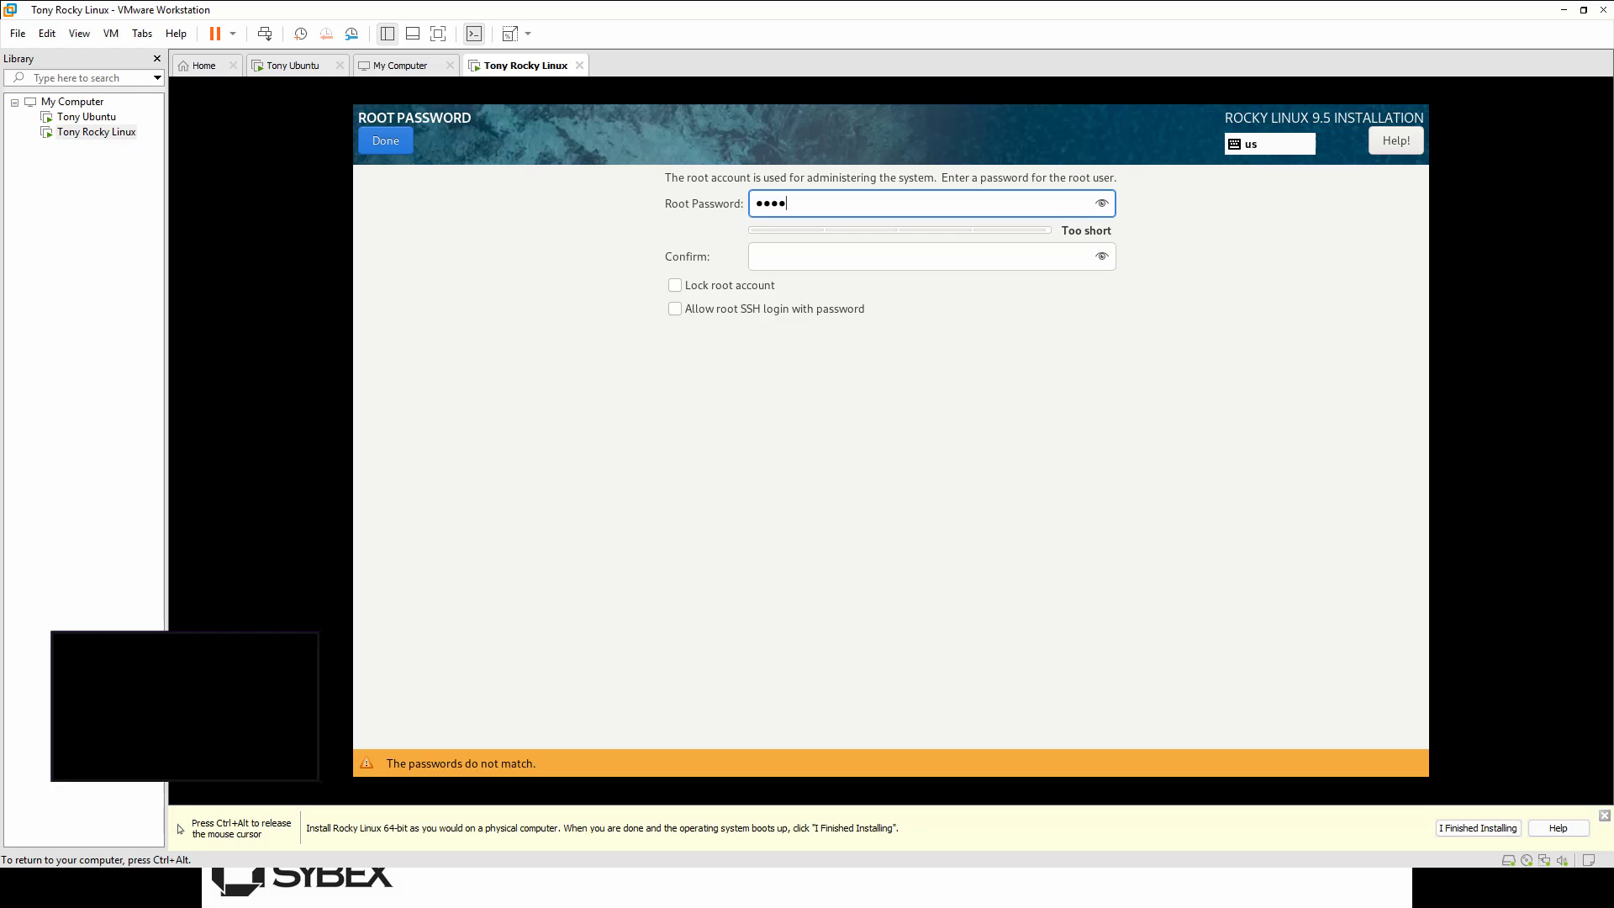
text(word)
key(Tab)
text(pa)
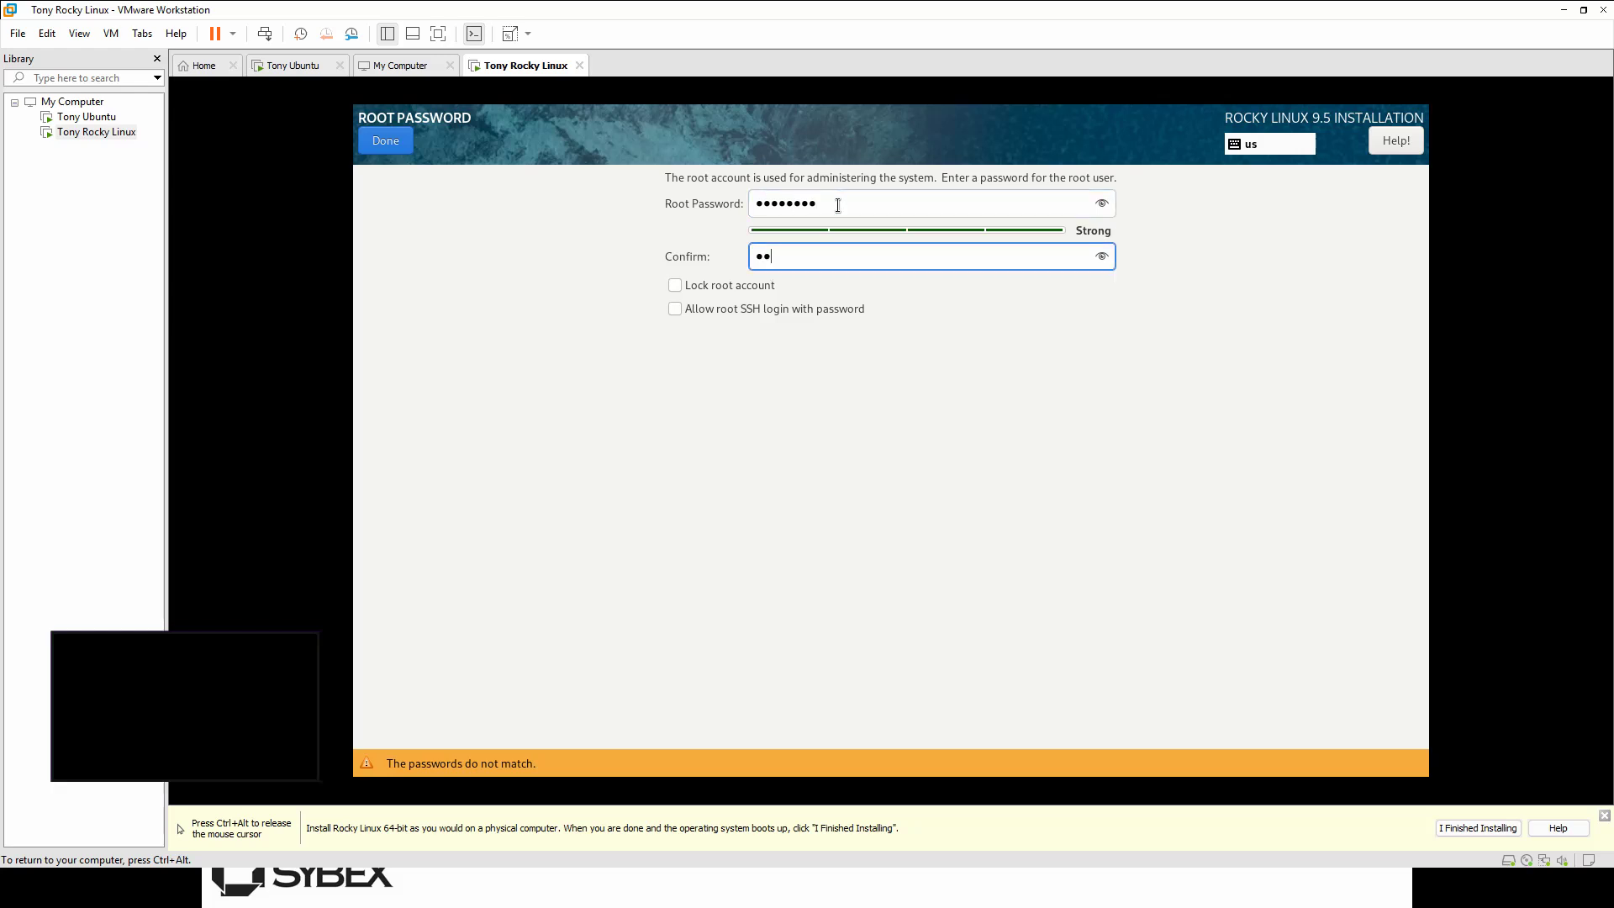
text(ssword)
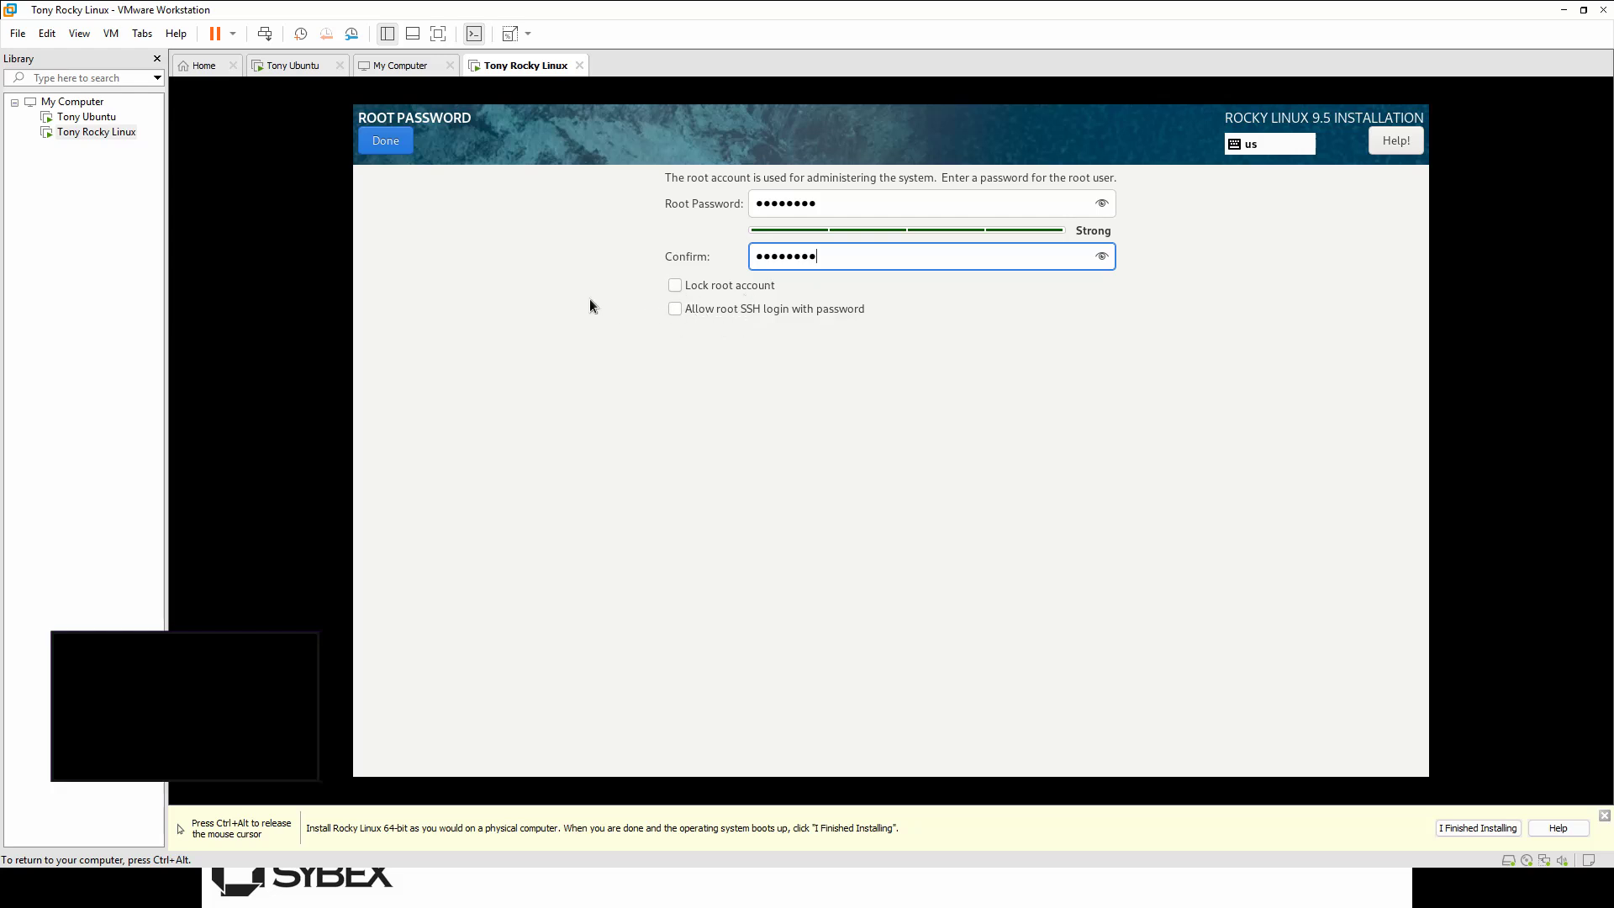
click(387, 139)
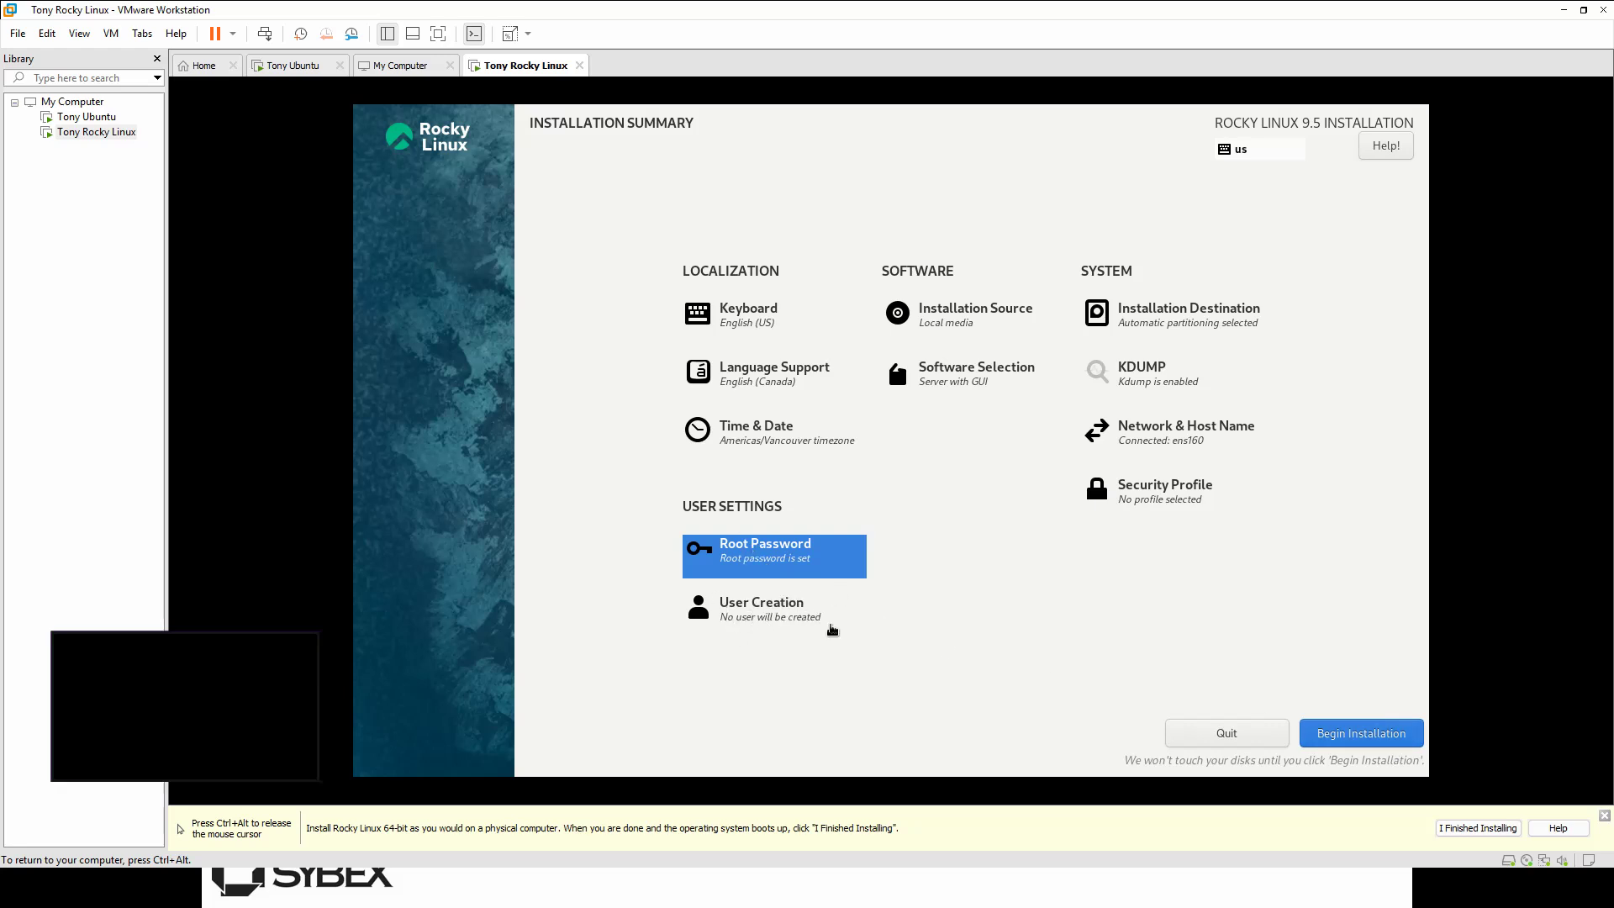
Step: Enter the new user's full name, make the account an administrator, and type its password twice
click(792, 617)
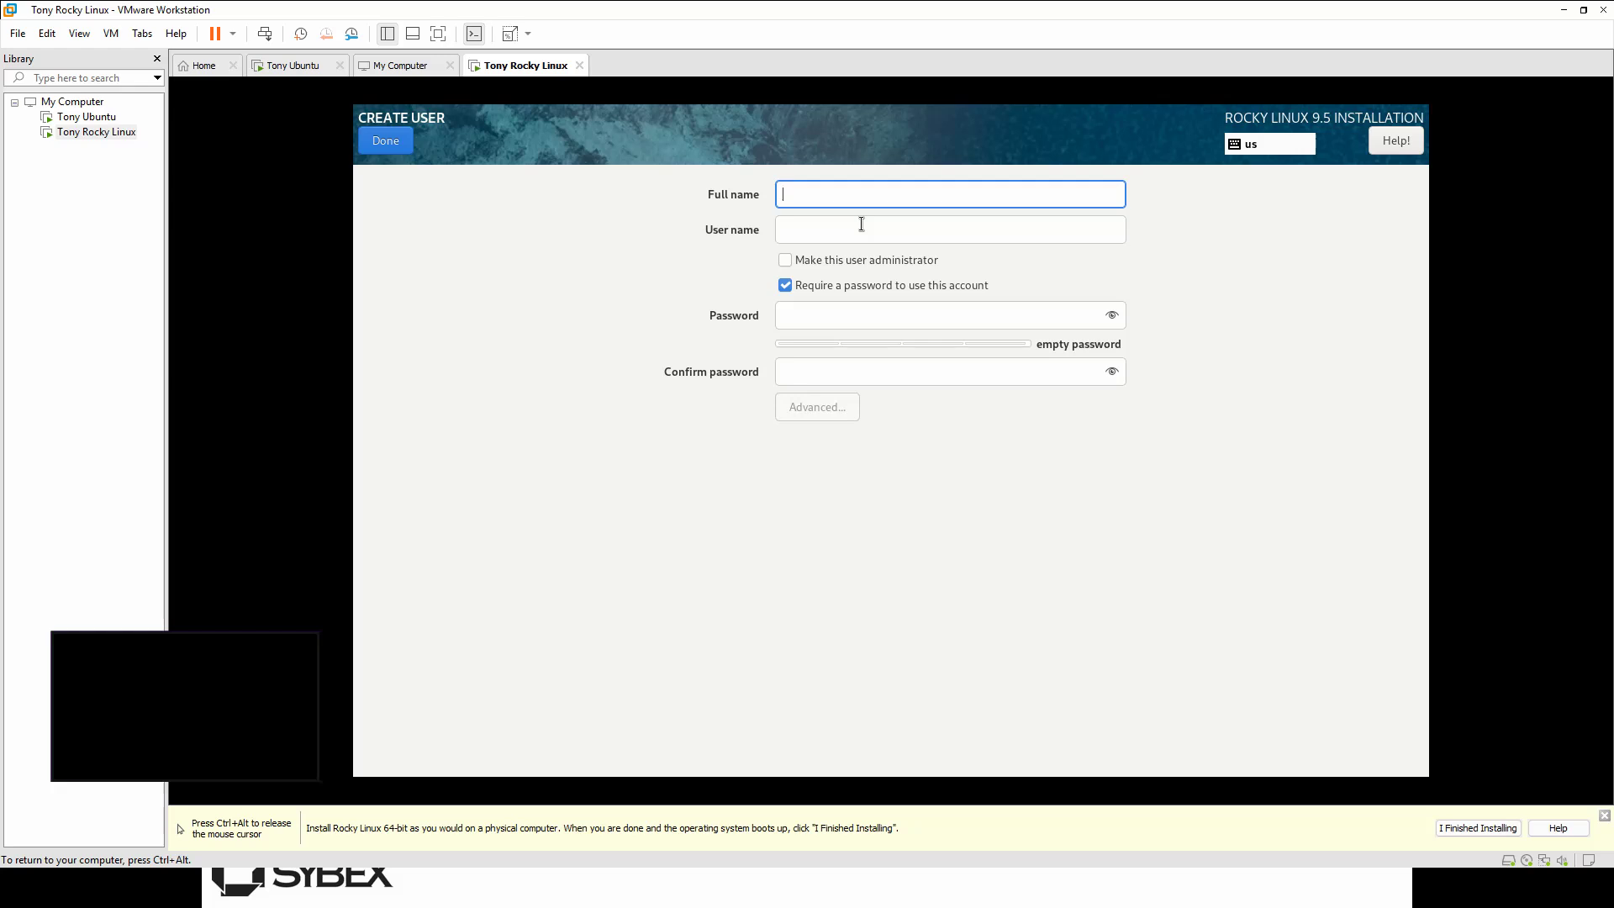
text(tony liu)
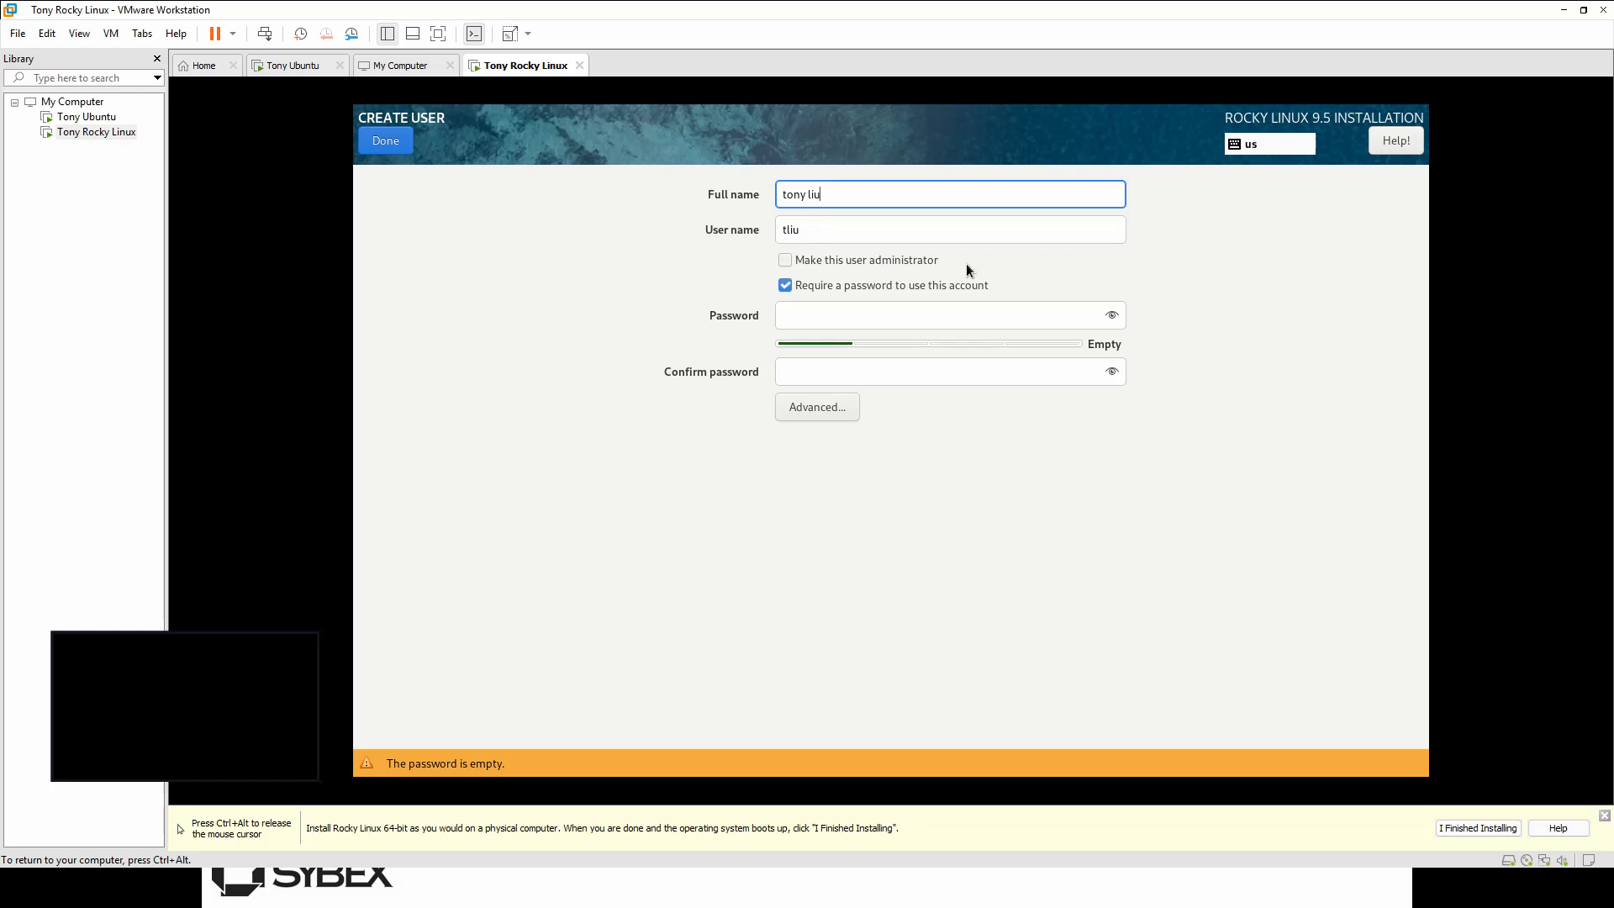
click(785, 257)
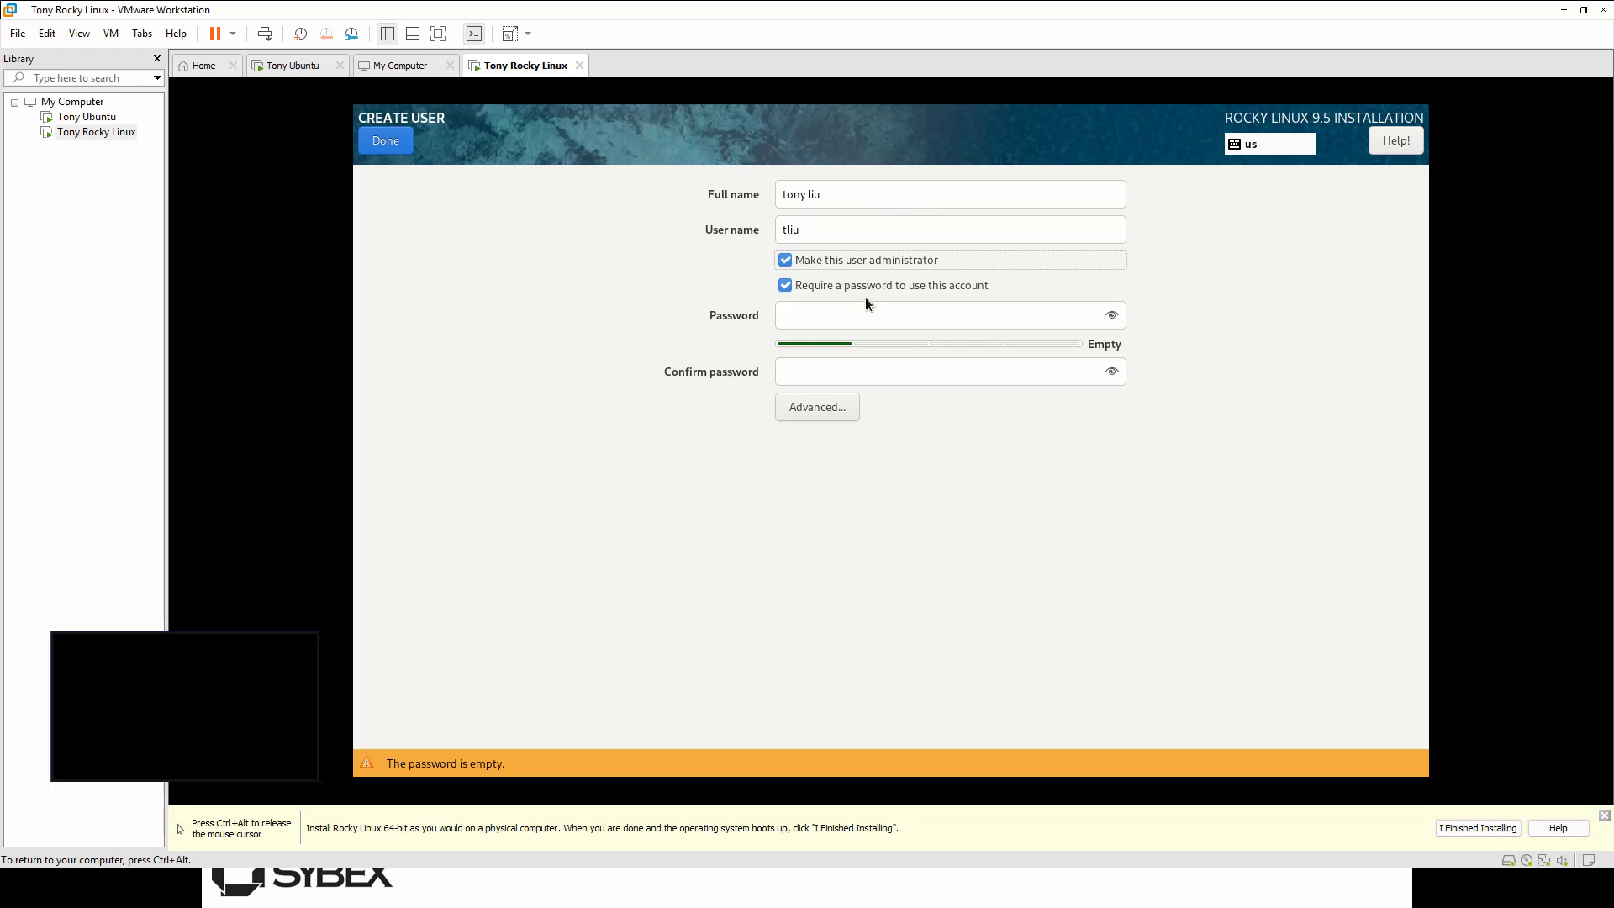
click(849, 318)
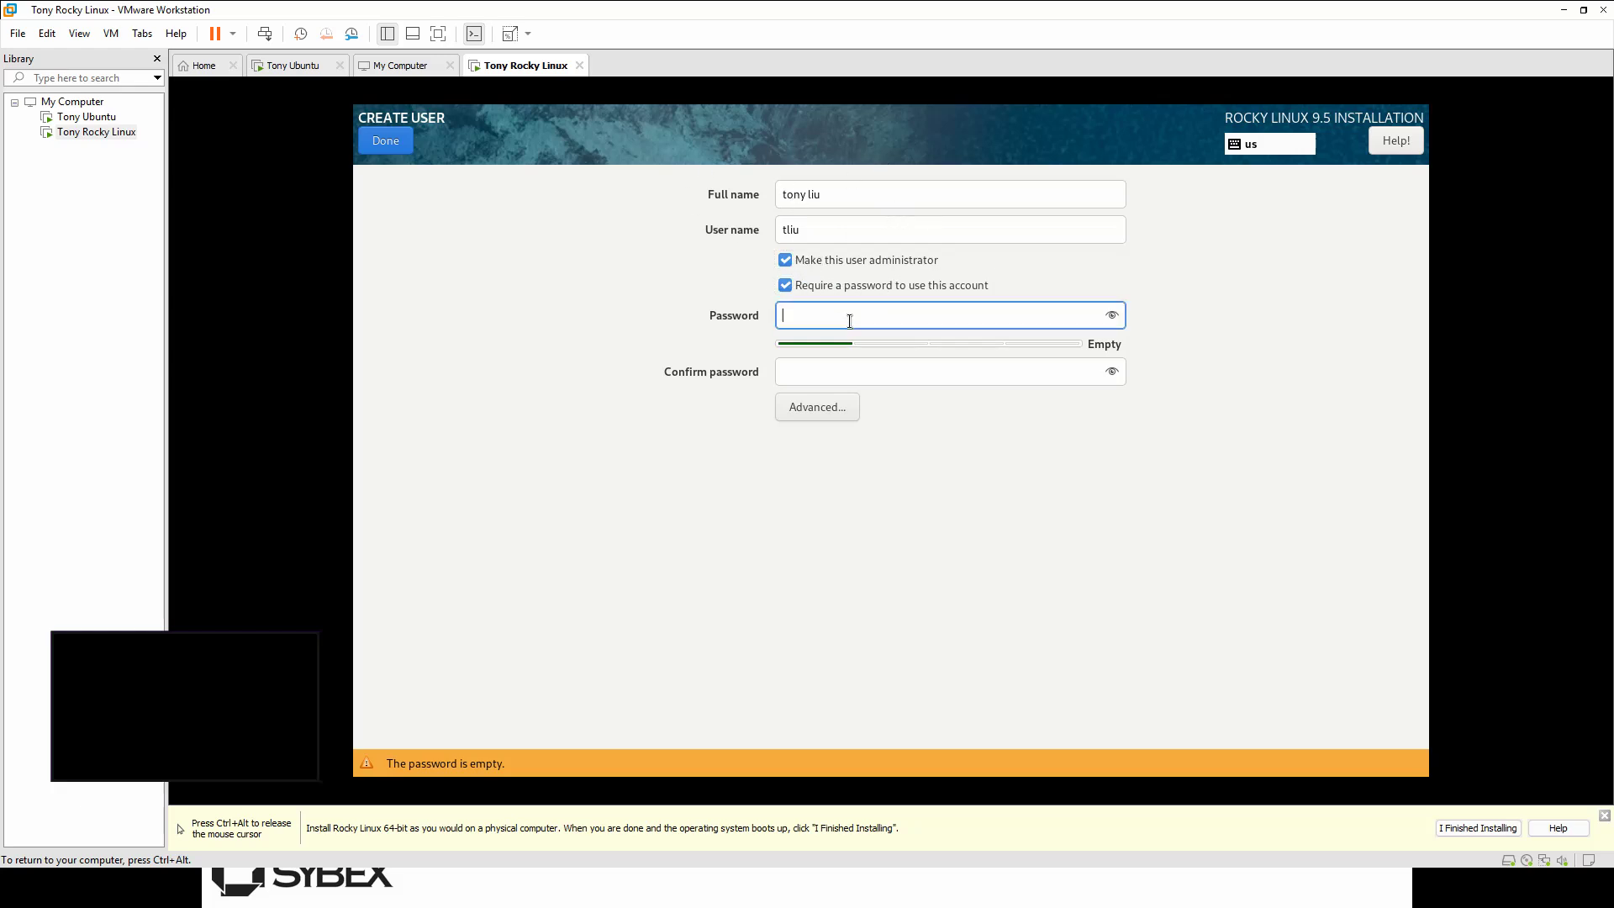
text(P)
text(••••)
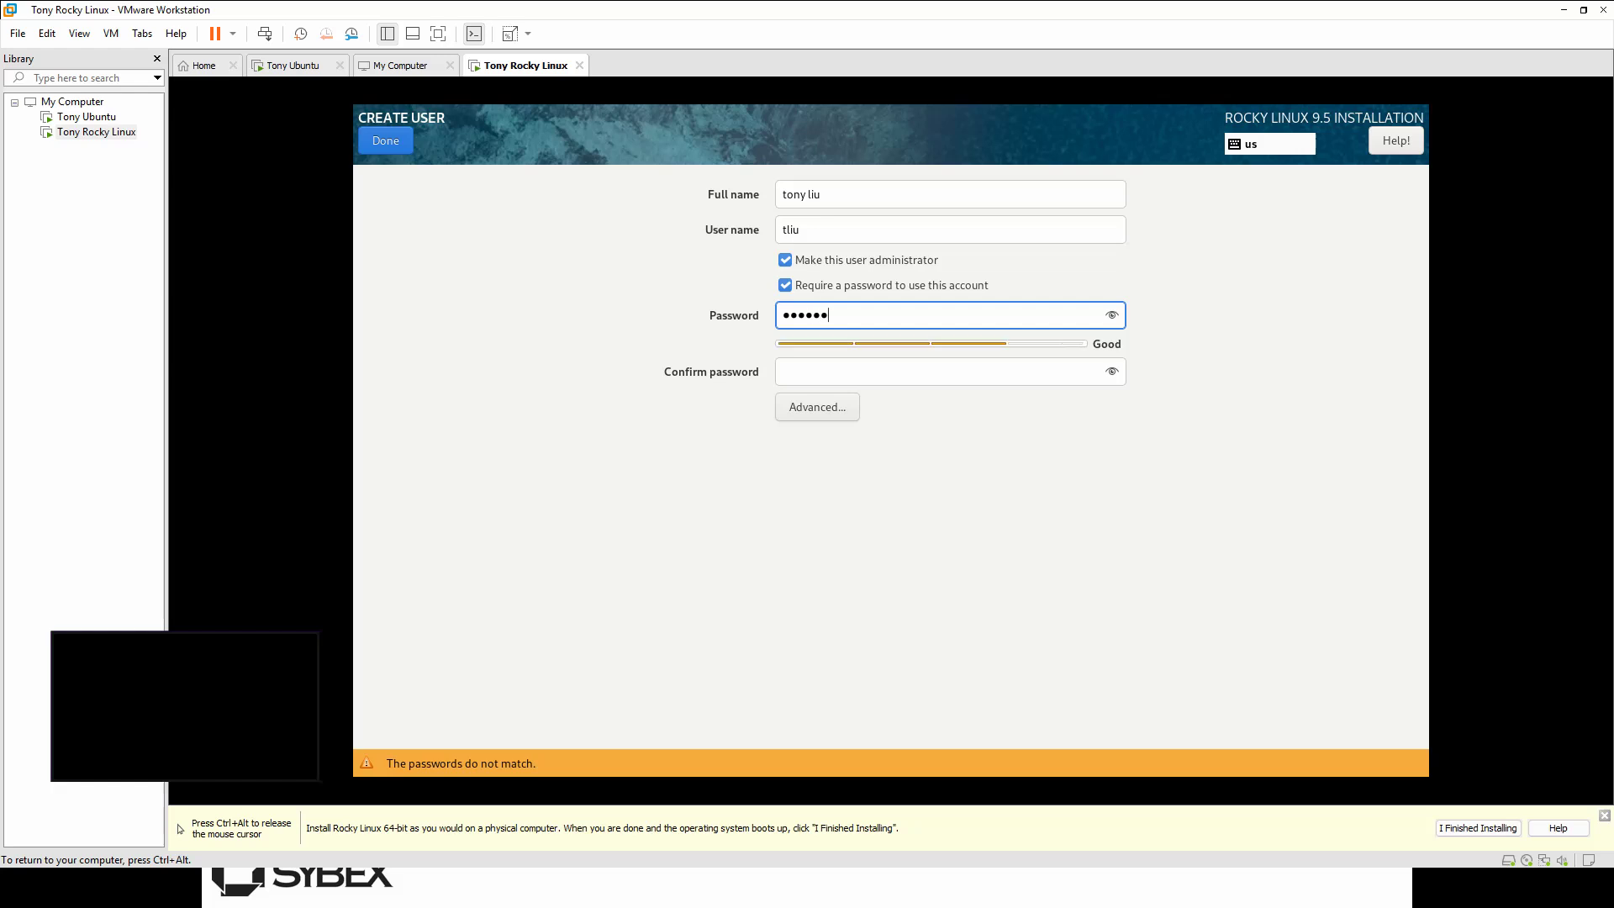
key(Tab)
text(••••)
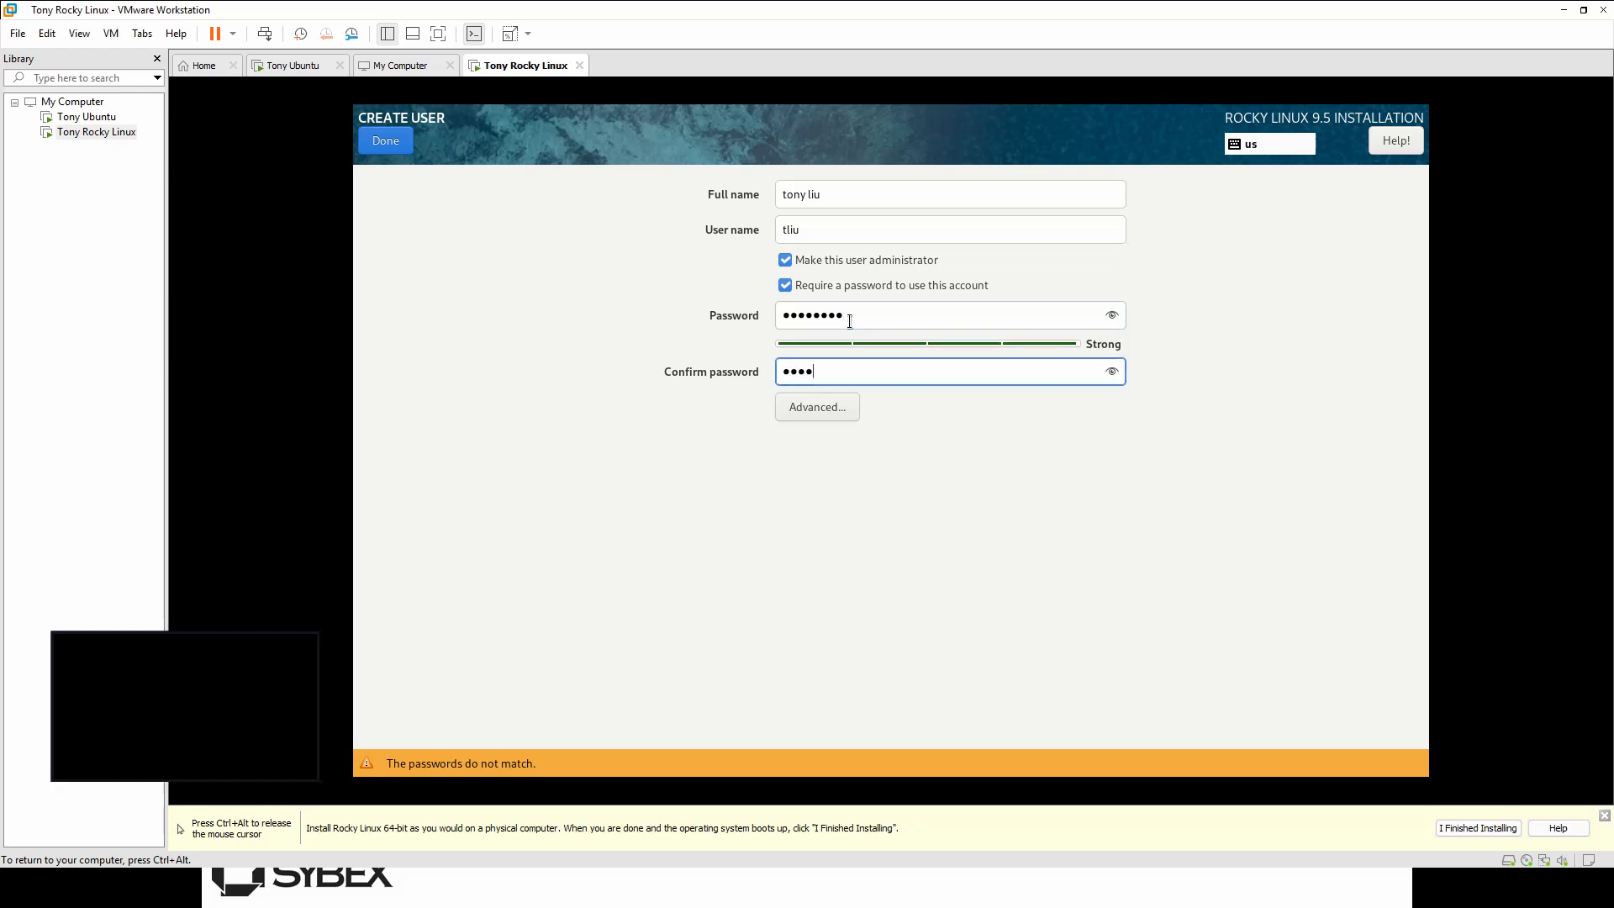
text(••••)
click(397, 140)
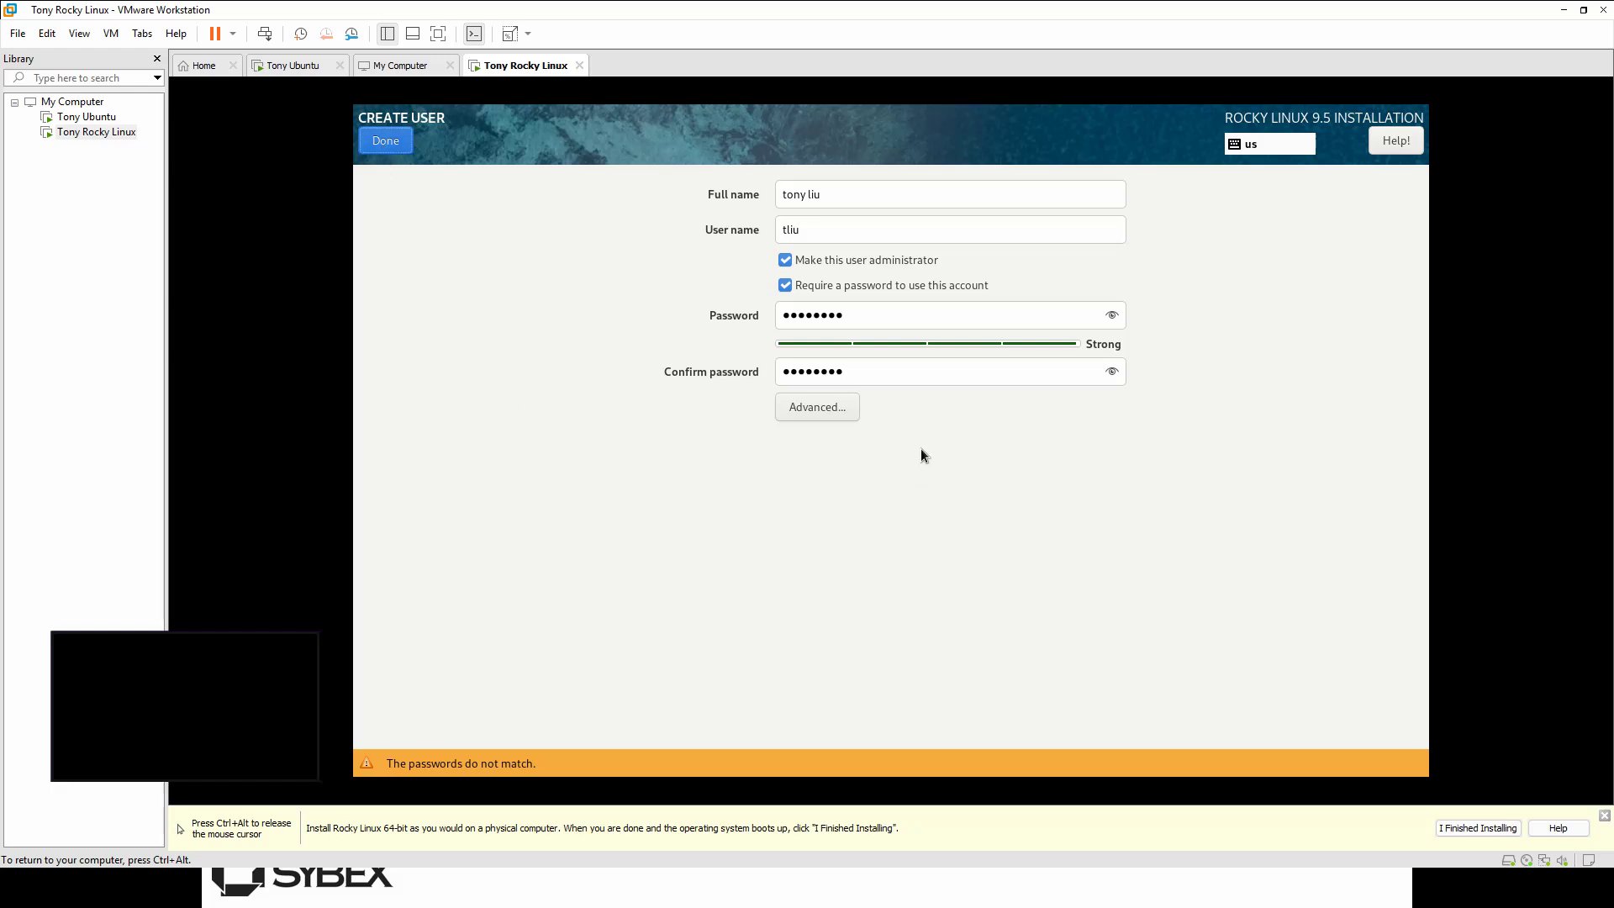
Step: Correct the user password and its confirmation, then confirm the administrator account
click(858, 320)
key(ctrl+a)
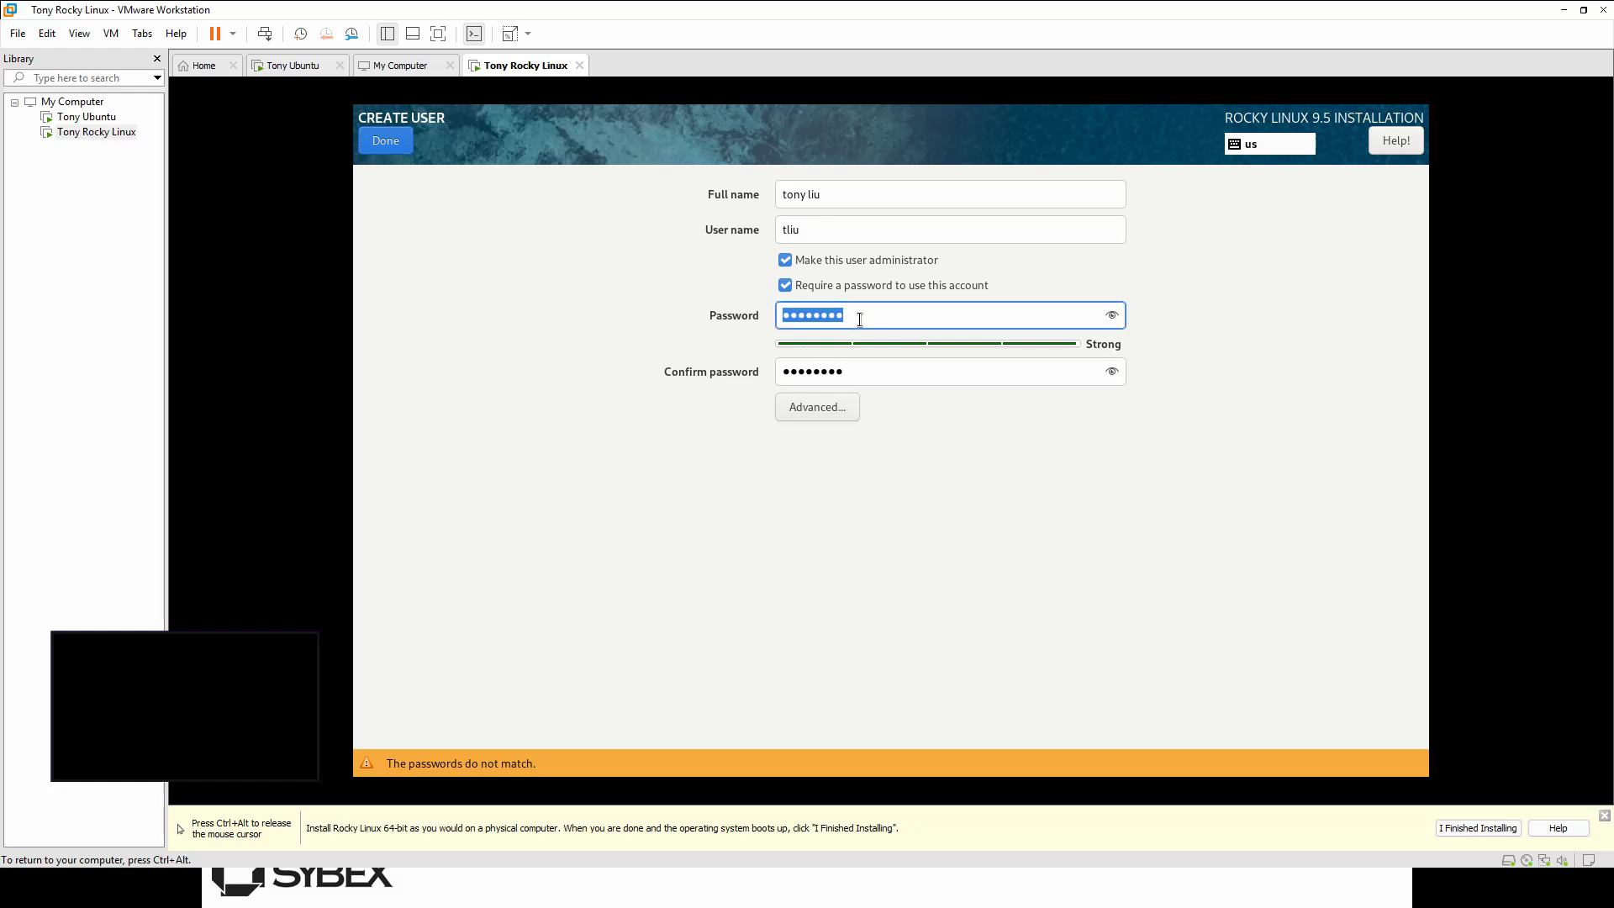
key(Home)
key(shift+End)
key(Delete)
double_click(880, 369)
text(••••)
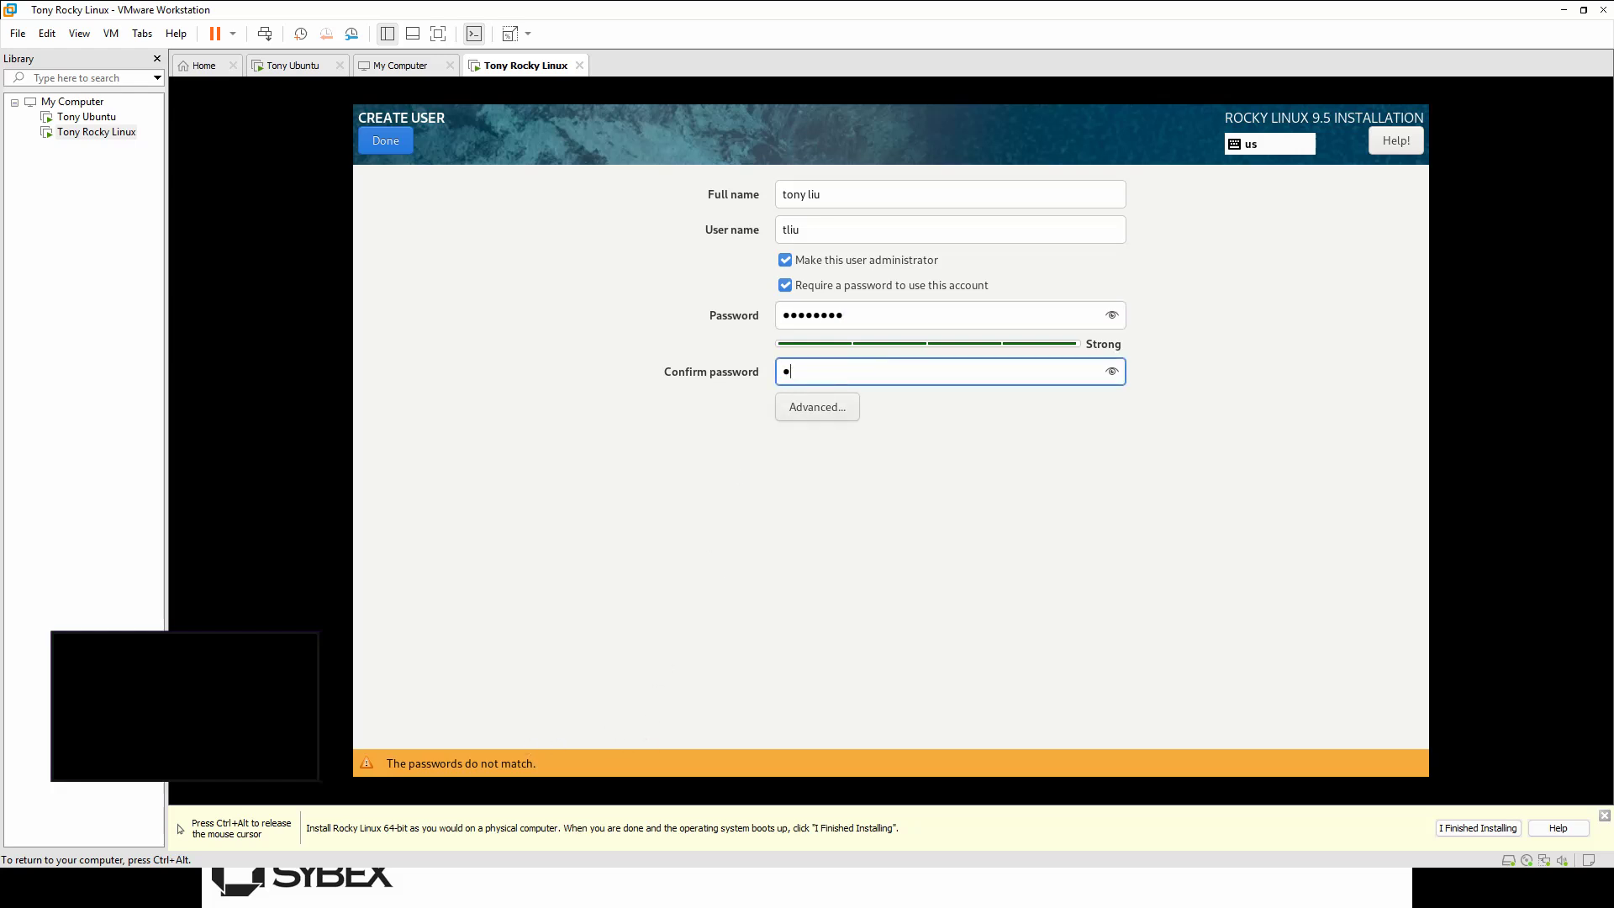
text(••••)
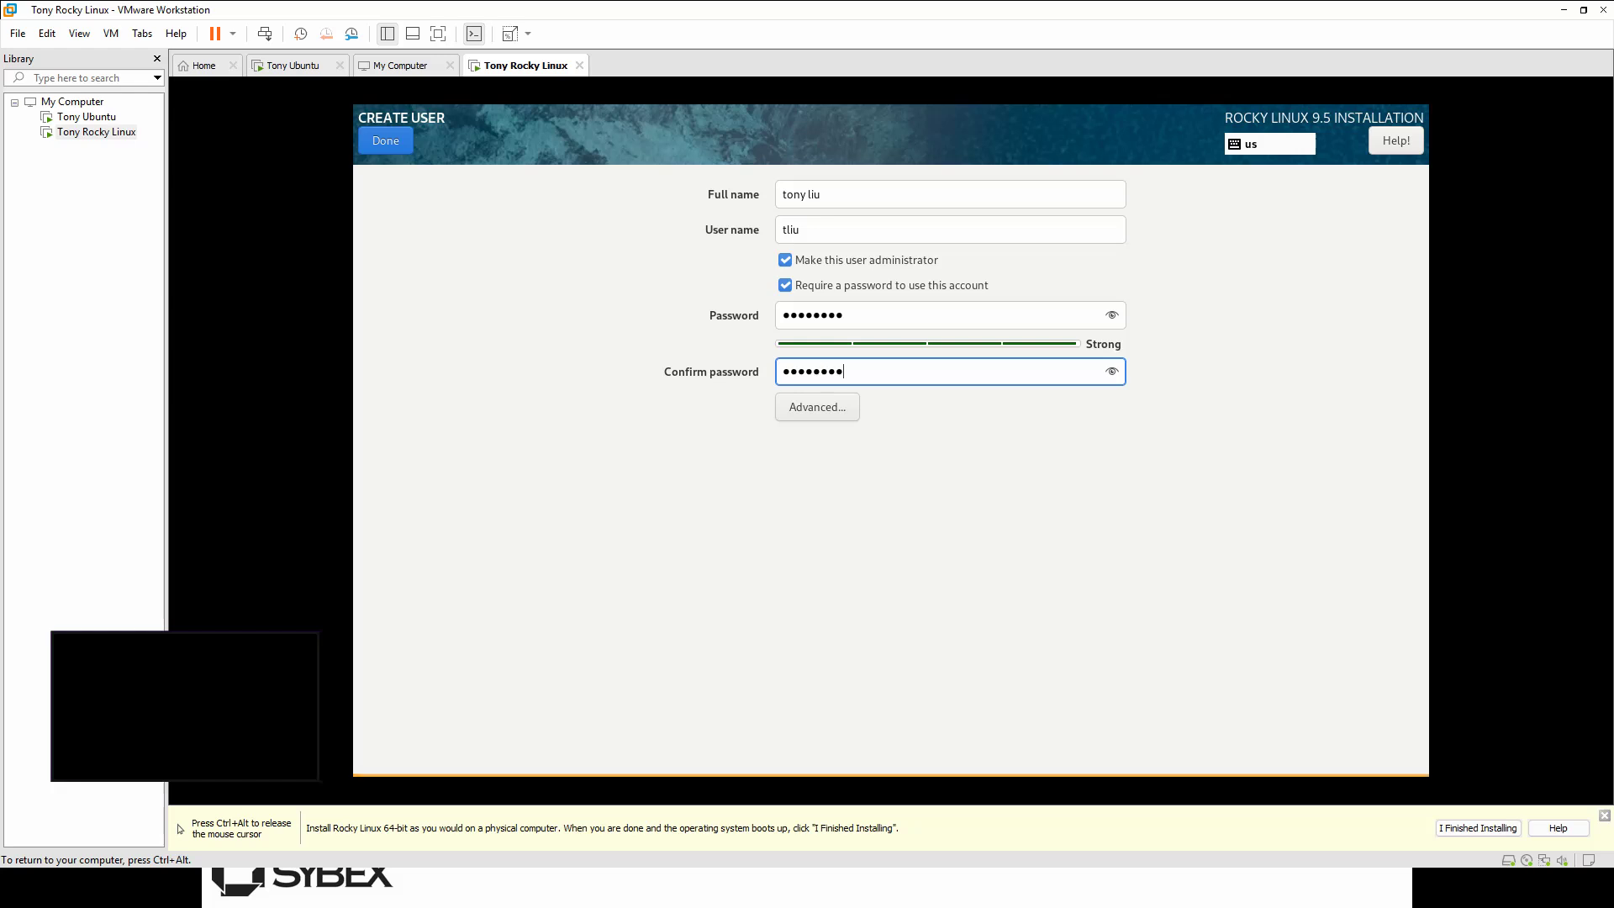
key(ctrl+alt)
click(386, 143)
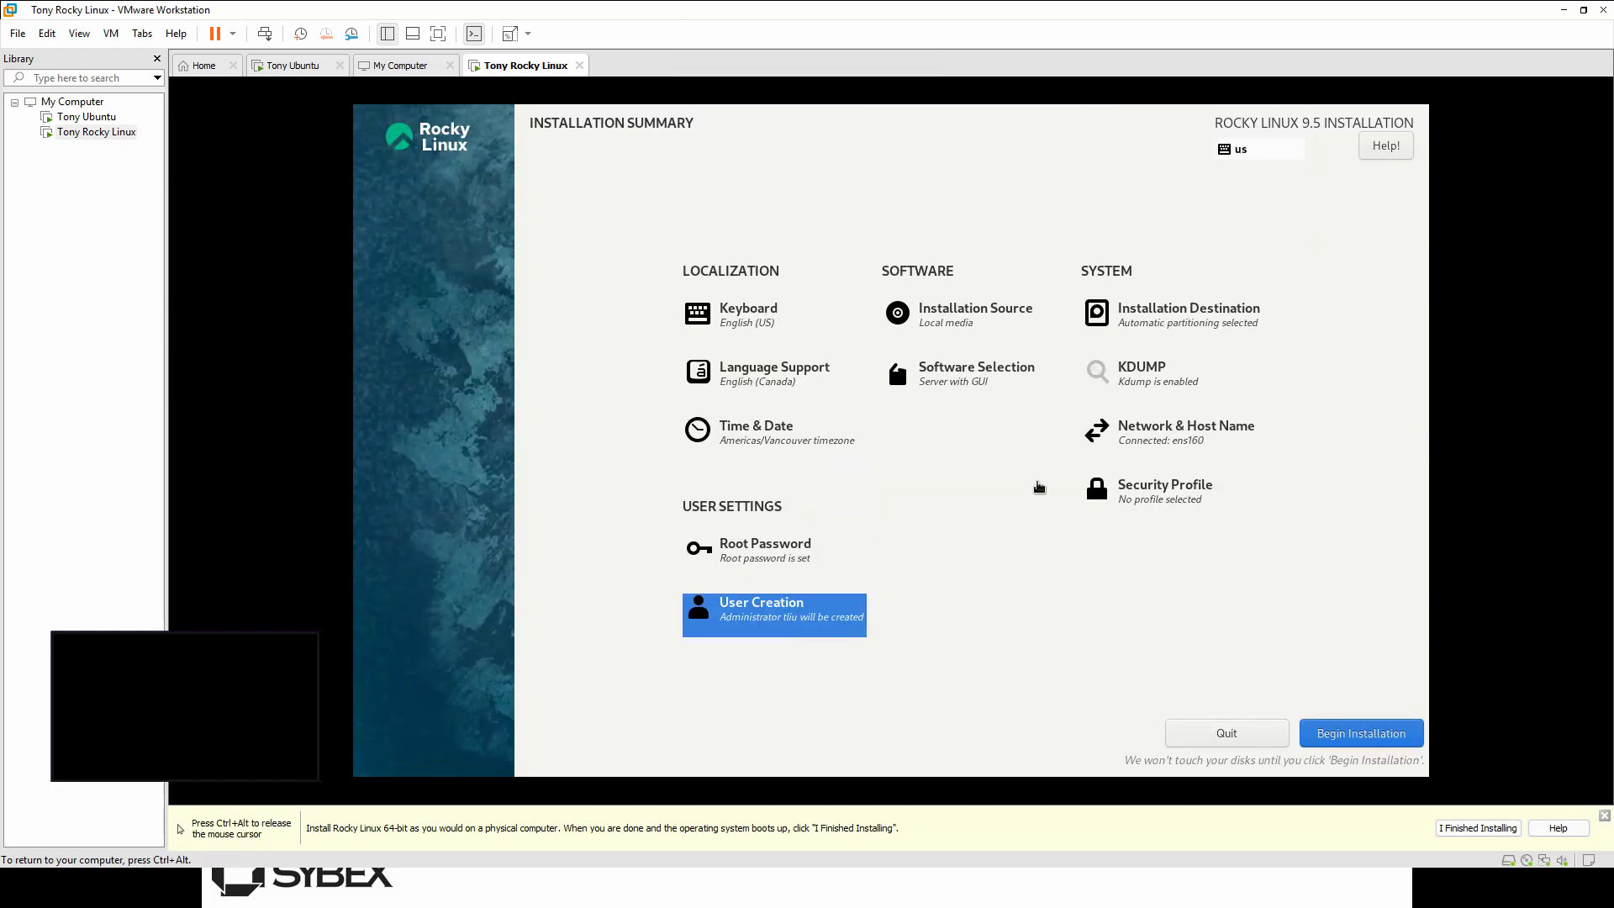
Step: Begin the Rocky Linux 9.5 installation and wait until the progress bar reports Complete
click(1350, 724)
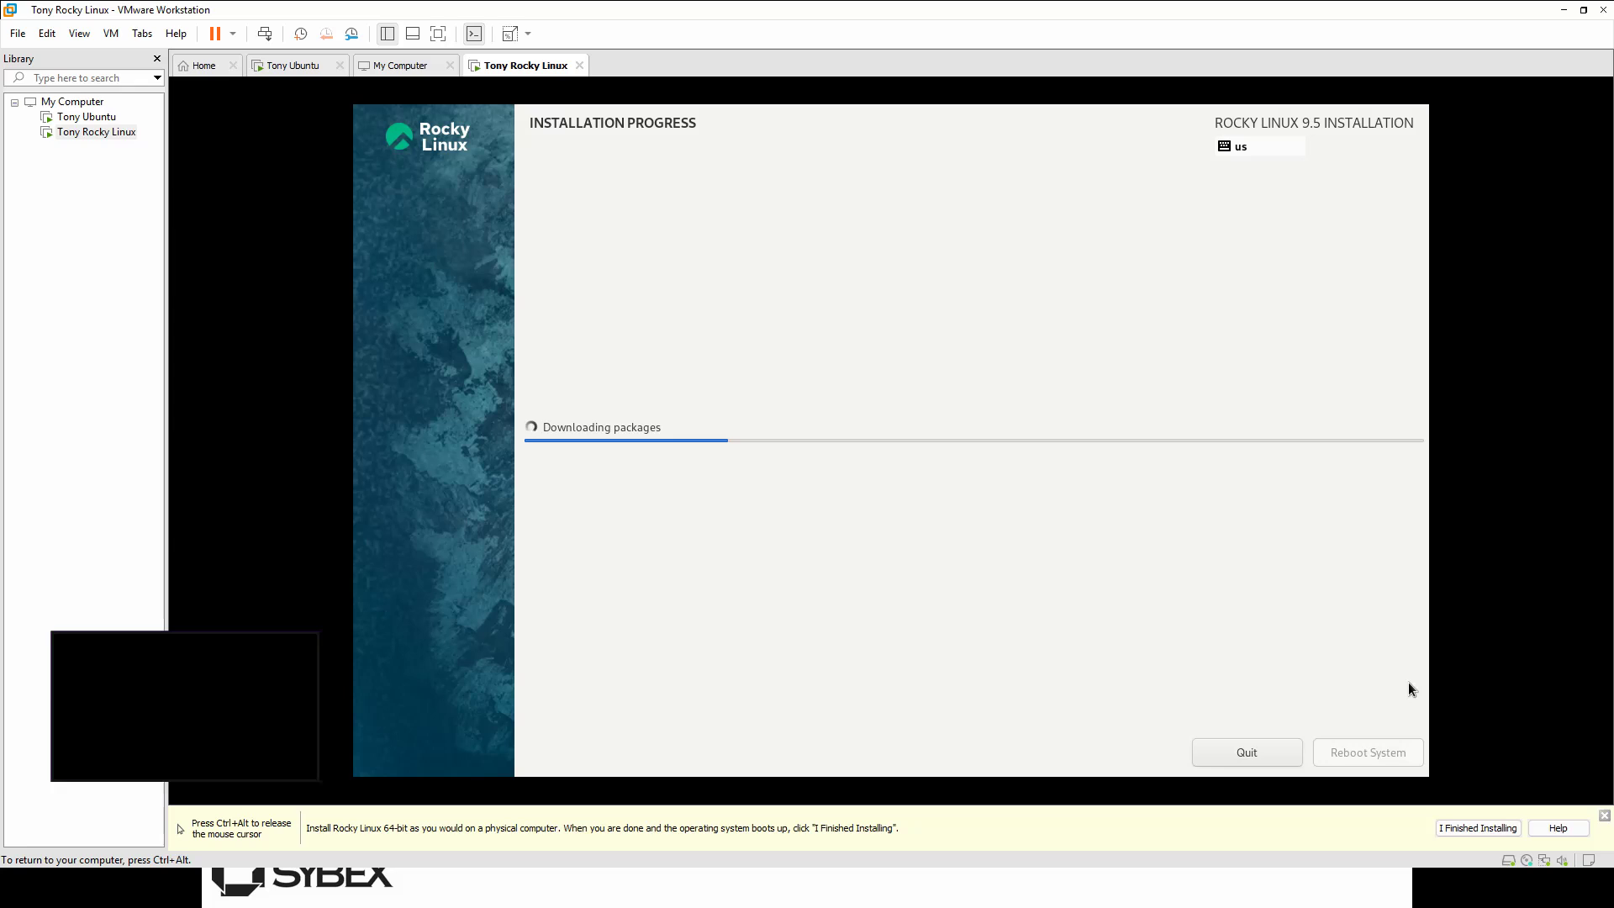
key(ctrl+alt)
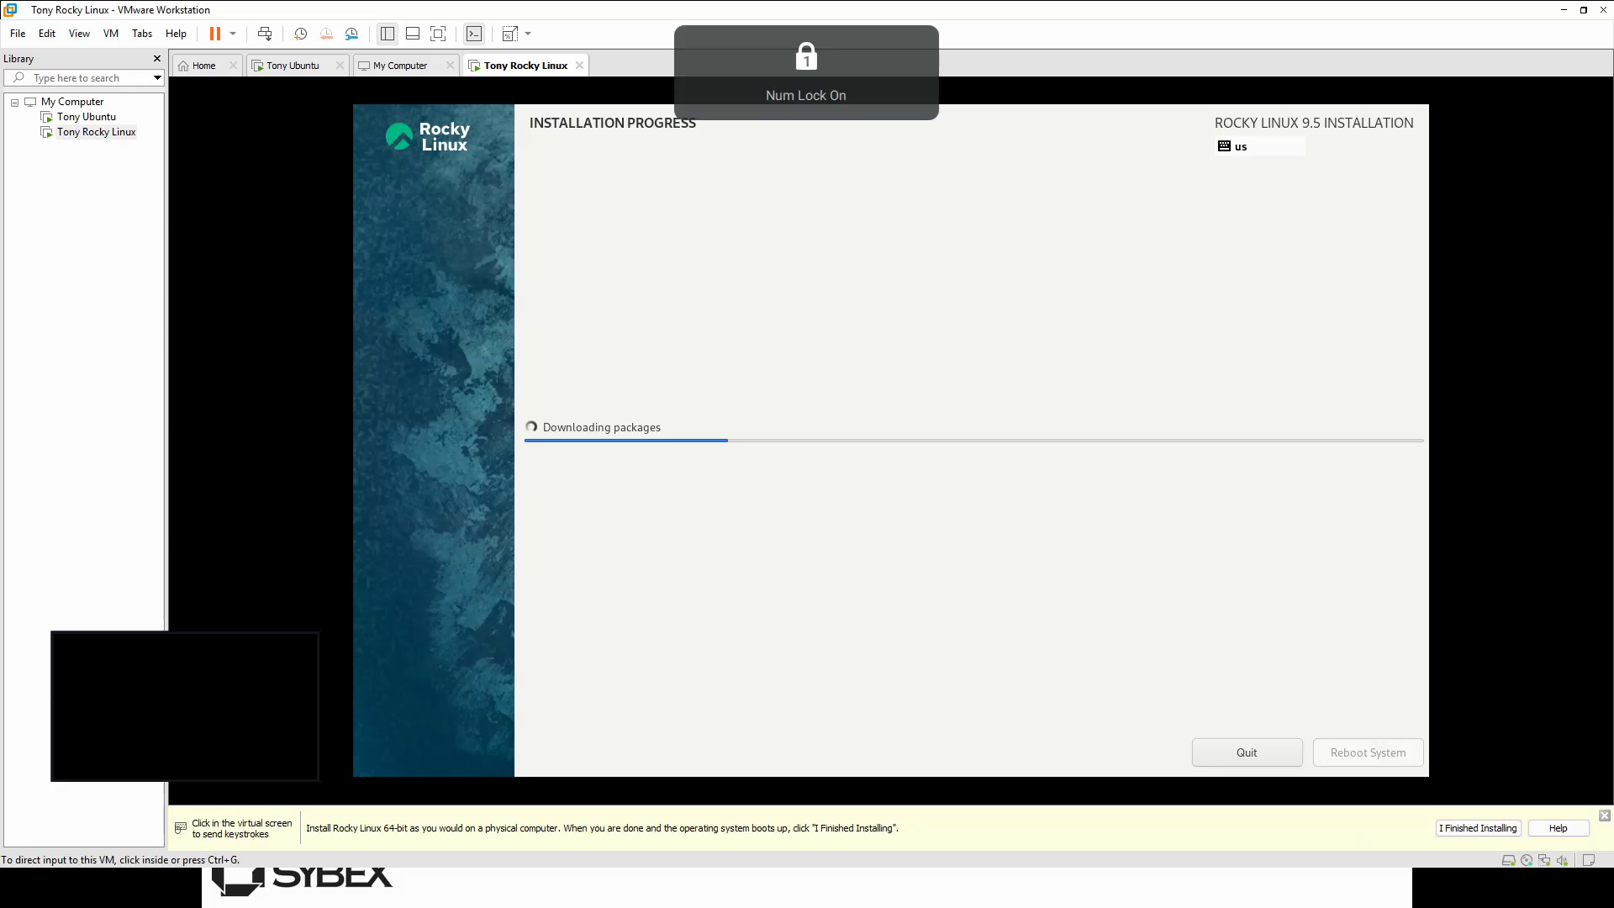
click(1110, 736)
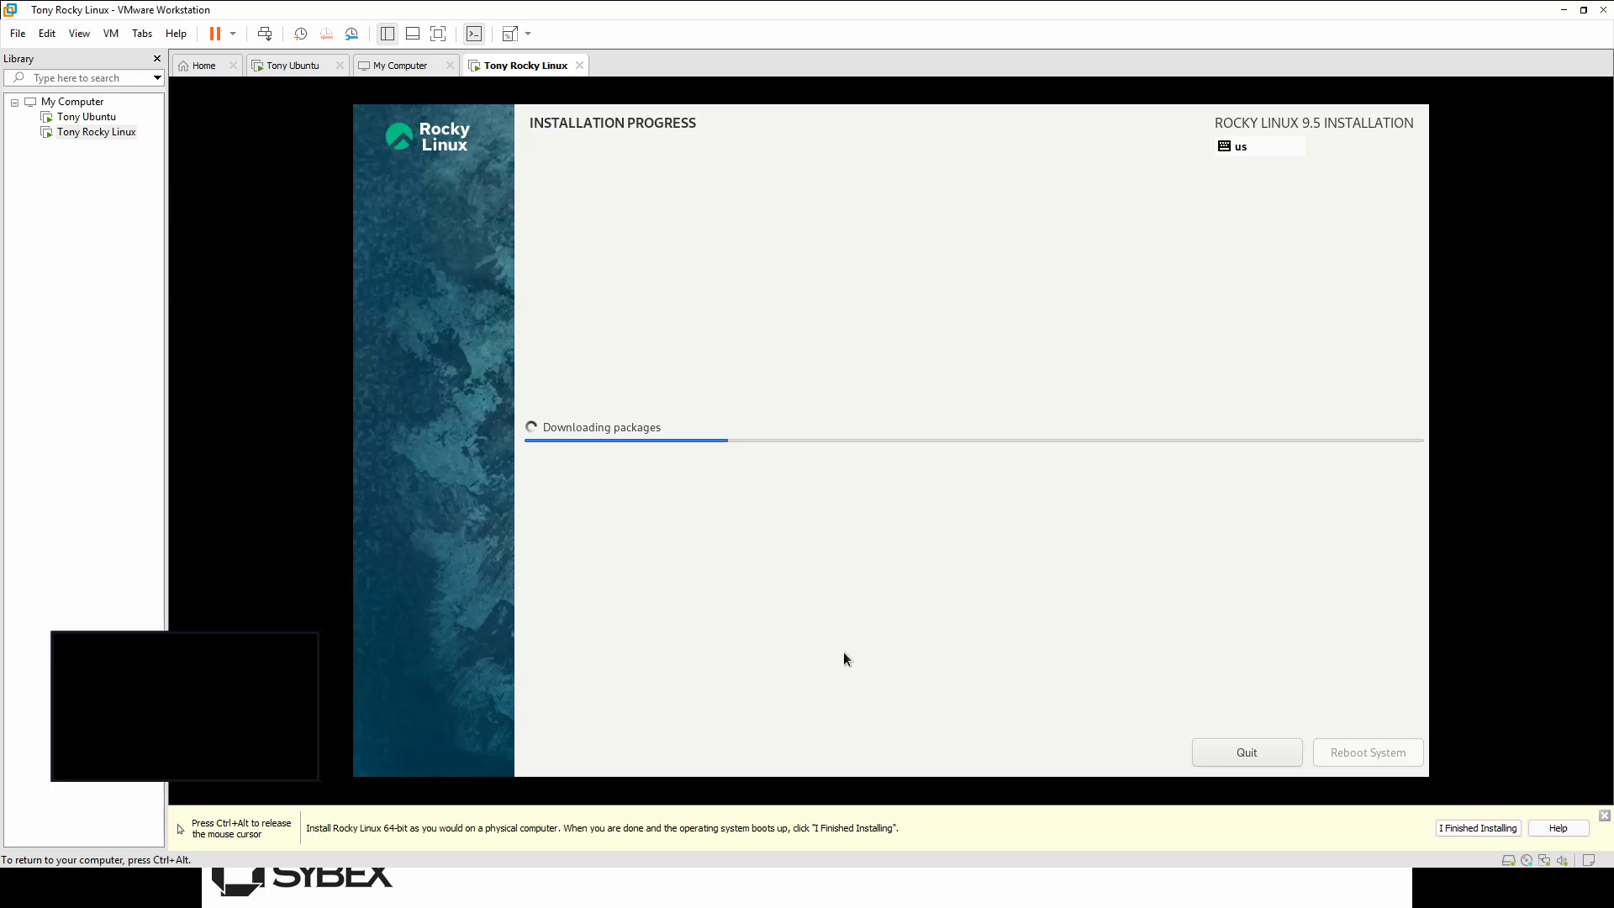
key(Num_Lock)
key(Num_Lock)
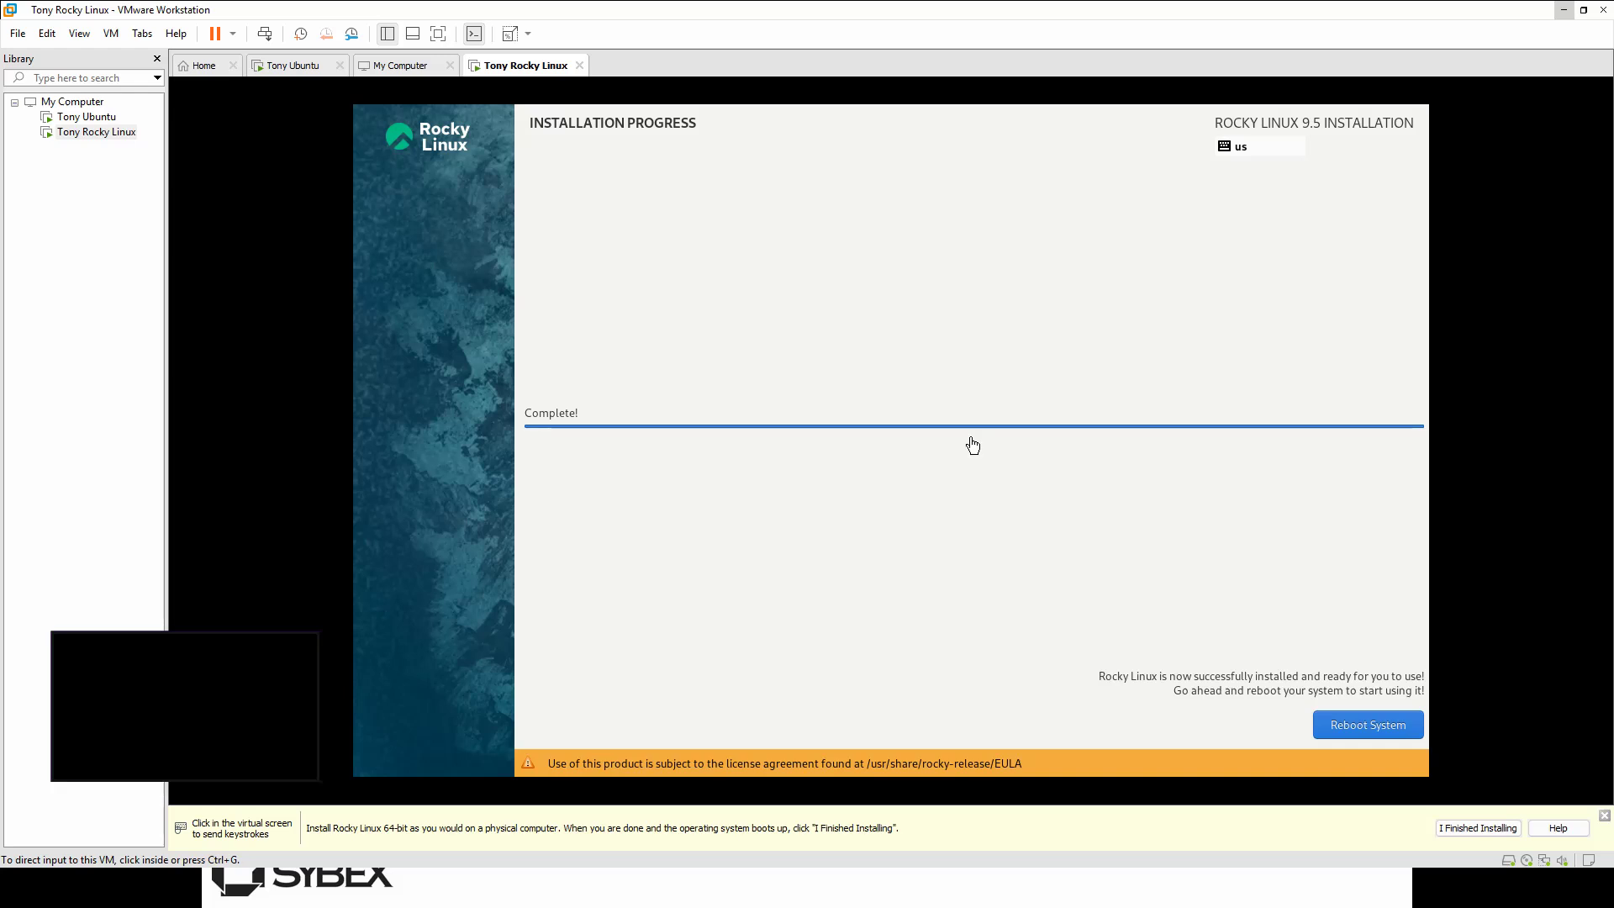
Step: Reboot the newly installed Rocky Linux system from the installer's completion screen
click(765, 502)
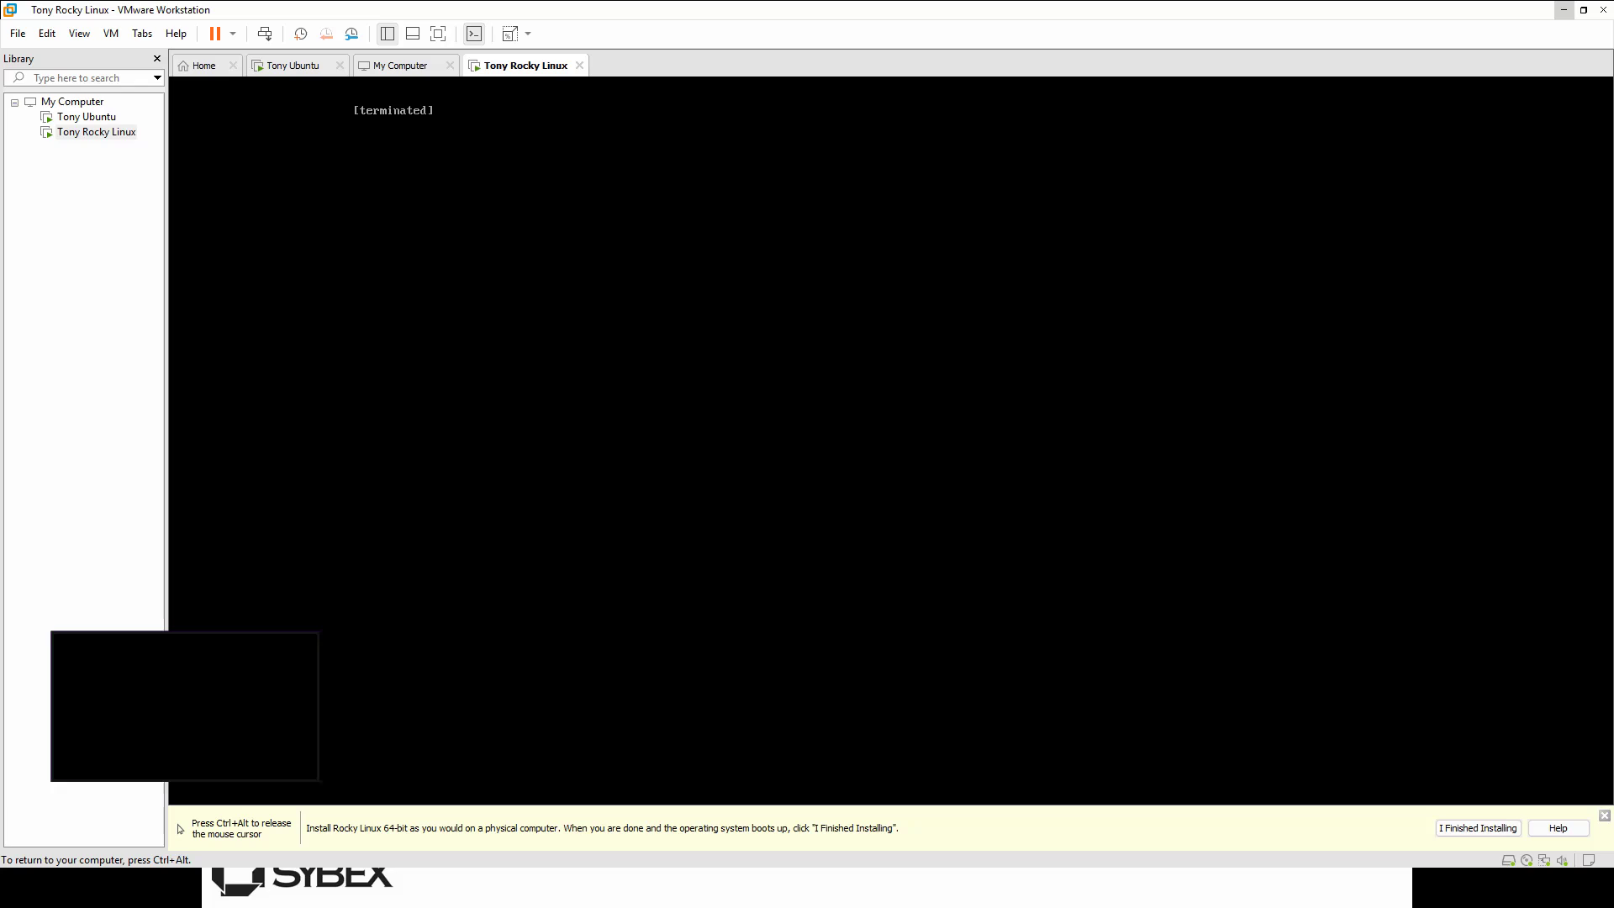
key(ctrl+alt)
click(638, 361)
key(ctrl+alt)
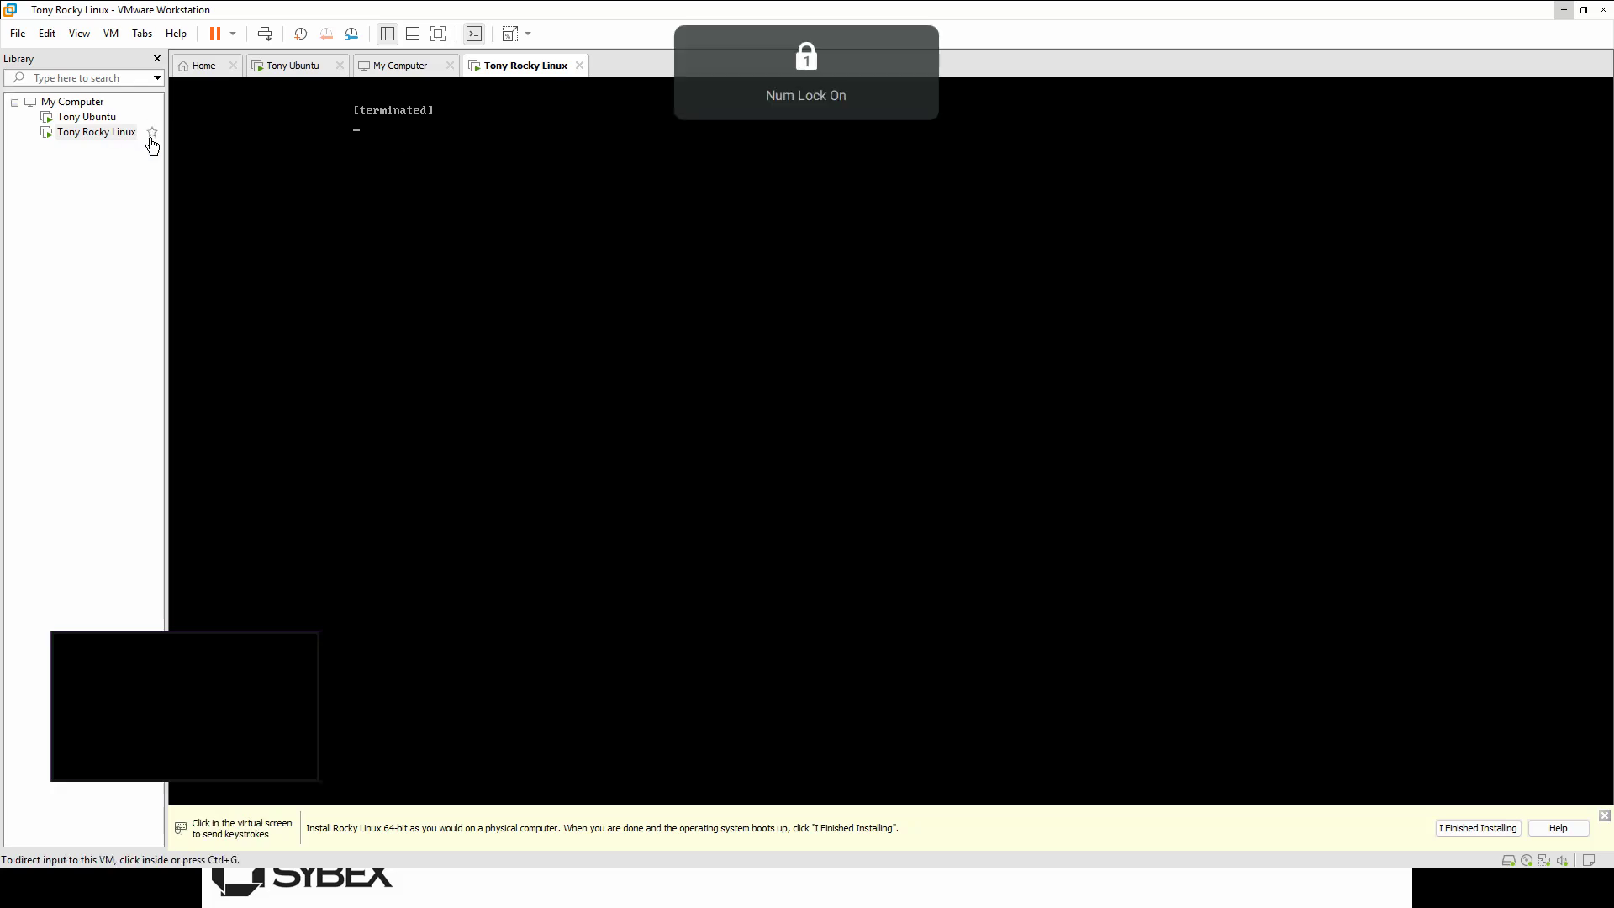
click(122, 132)
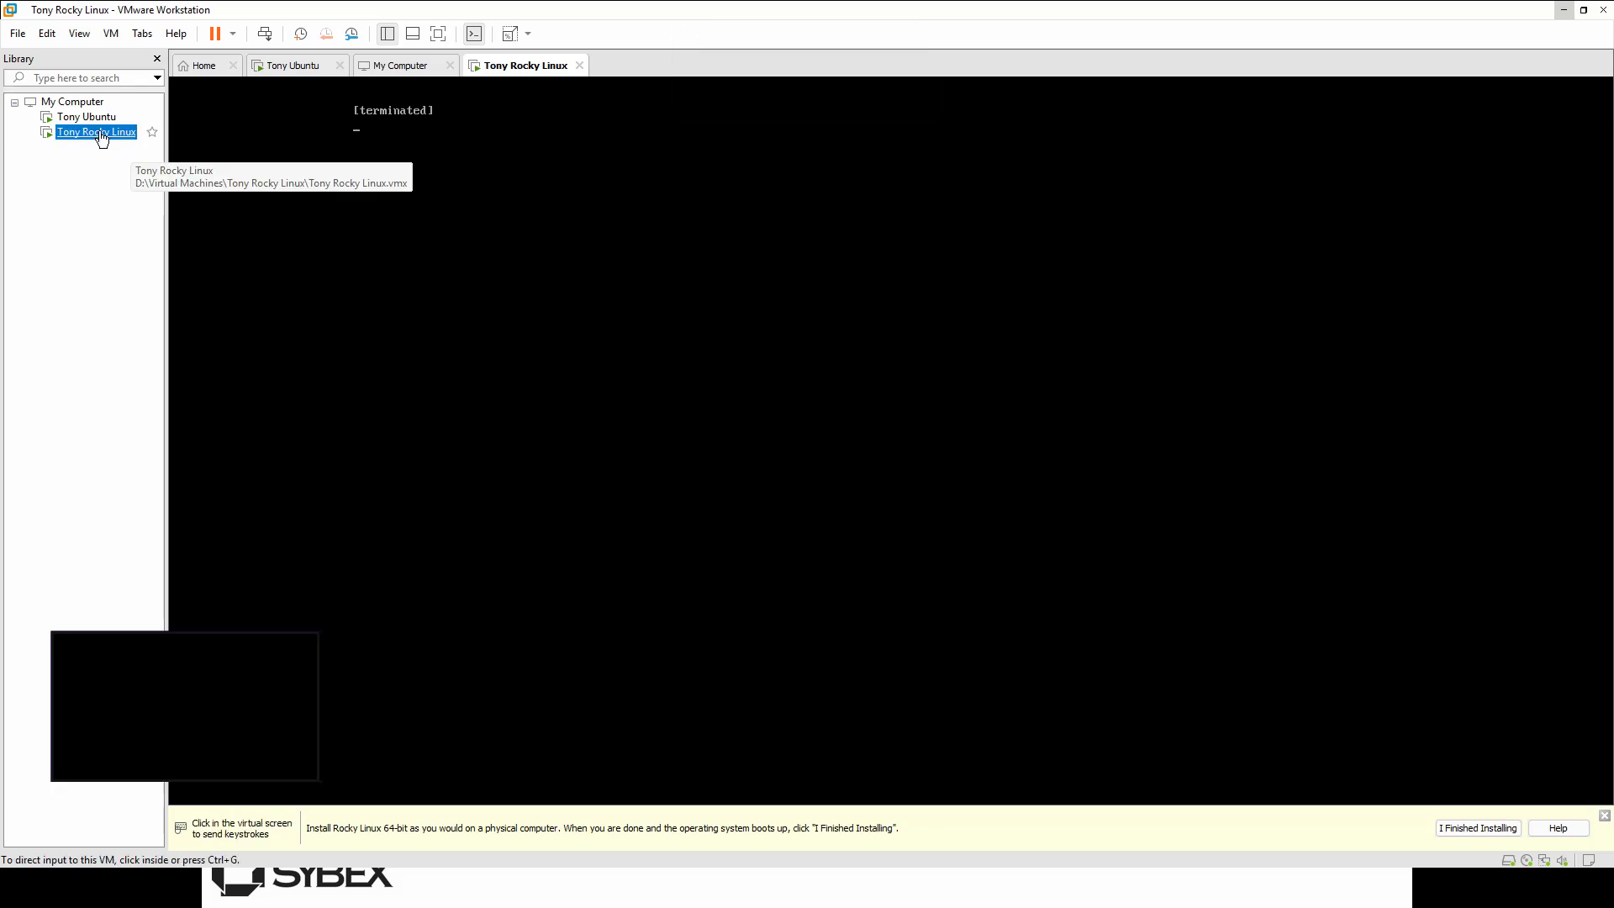
click(233, 33)
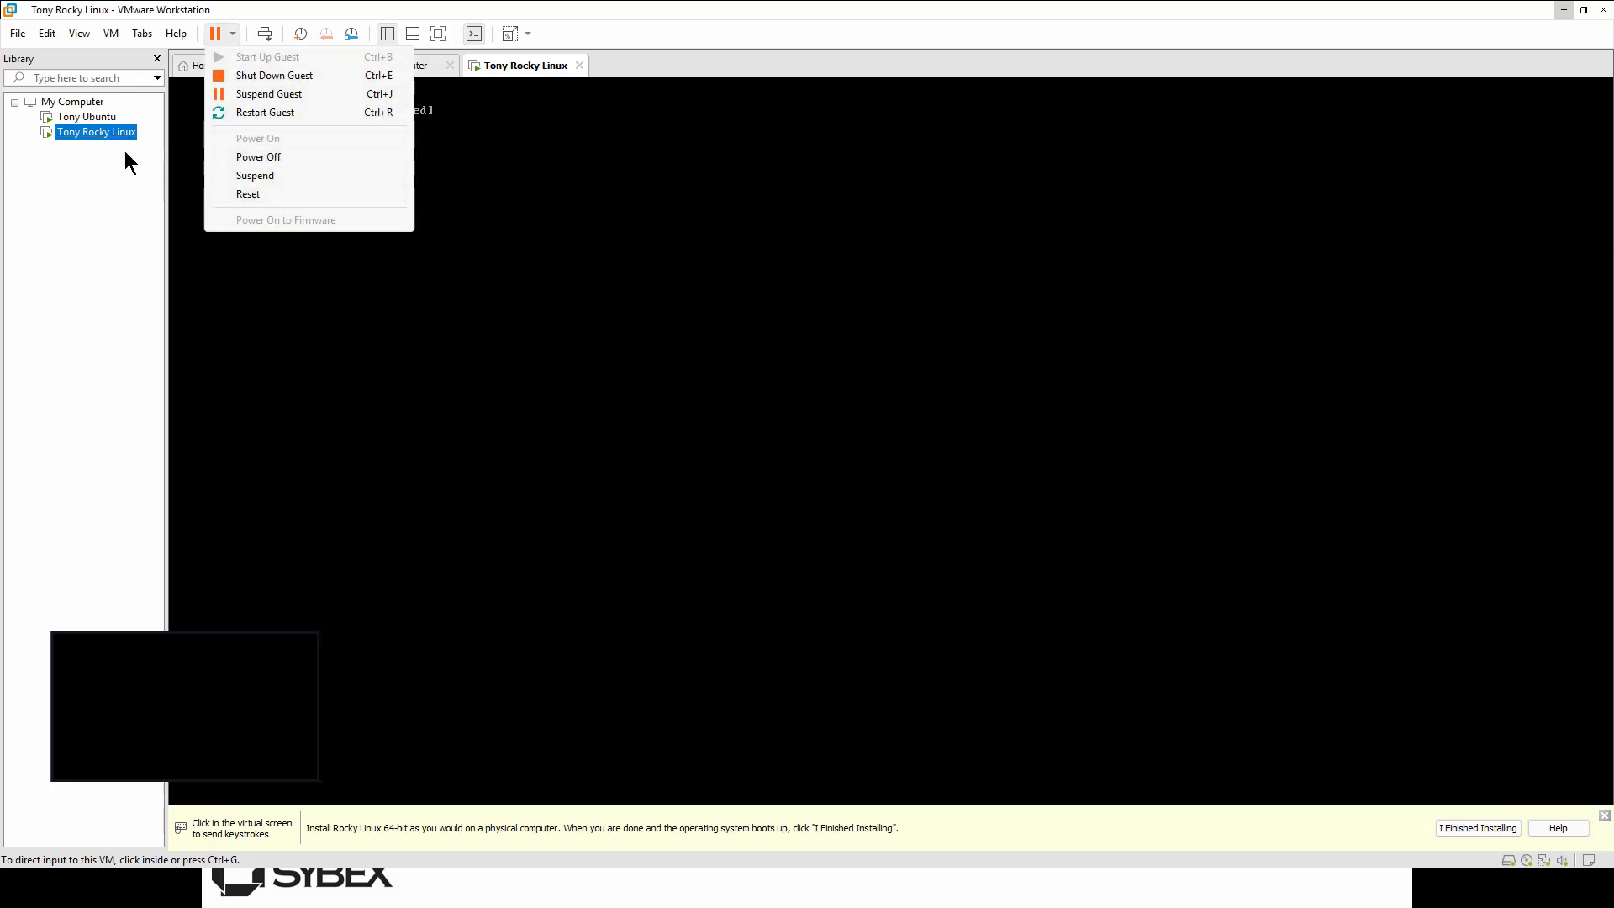
right_click(101, 133)
click(192, 464)
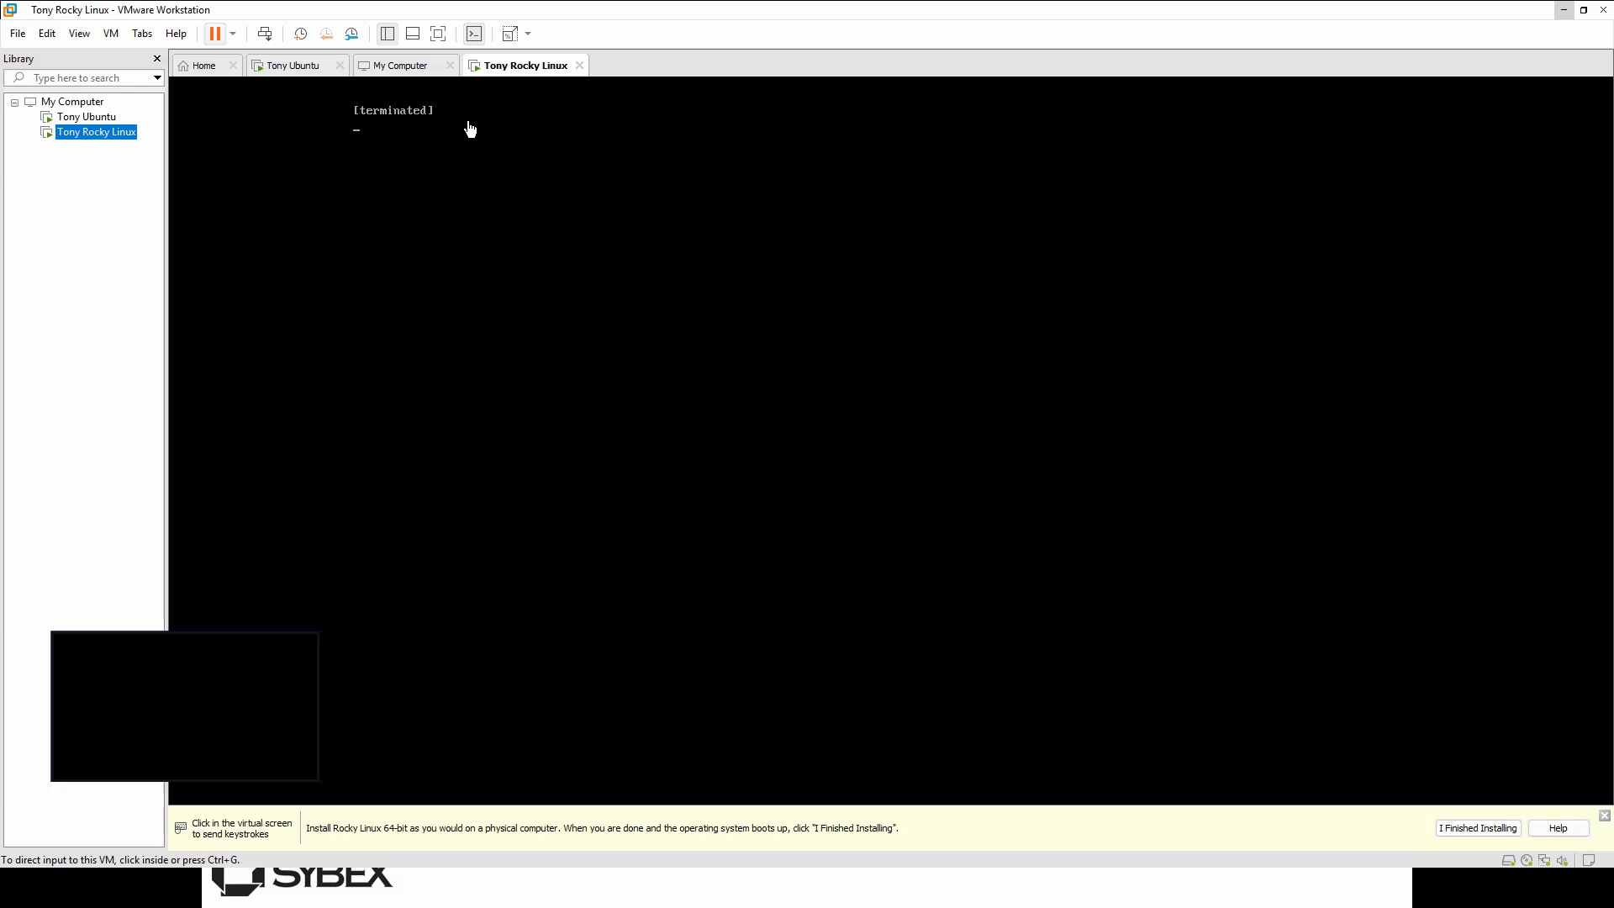
click(590, 252)
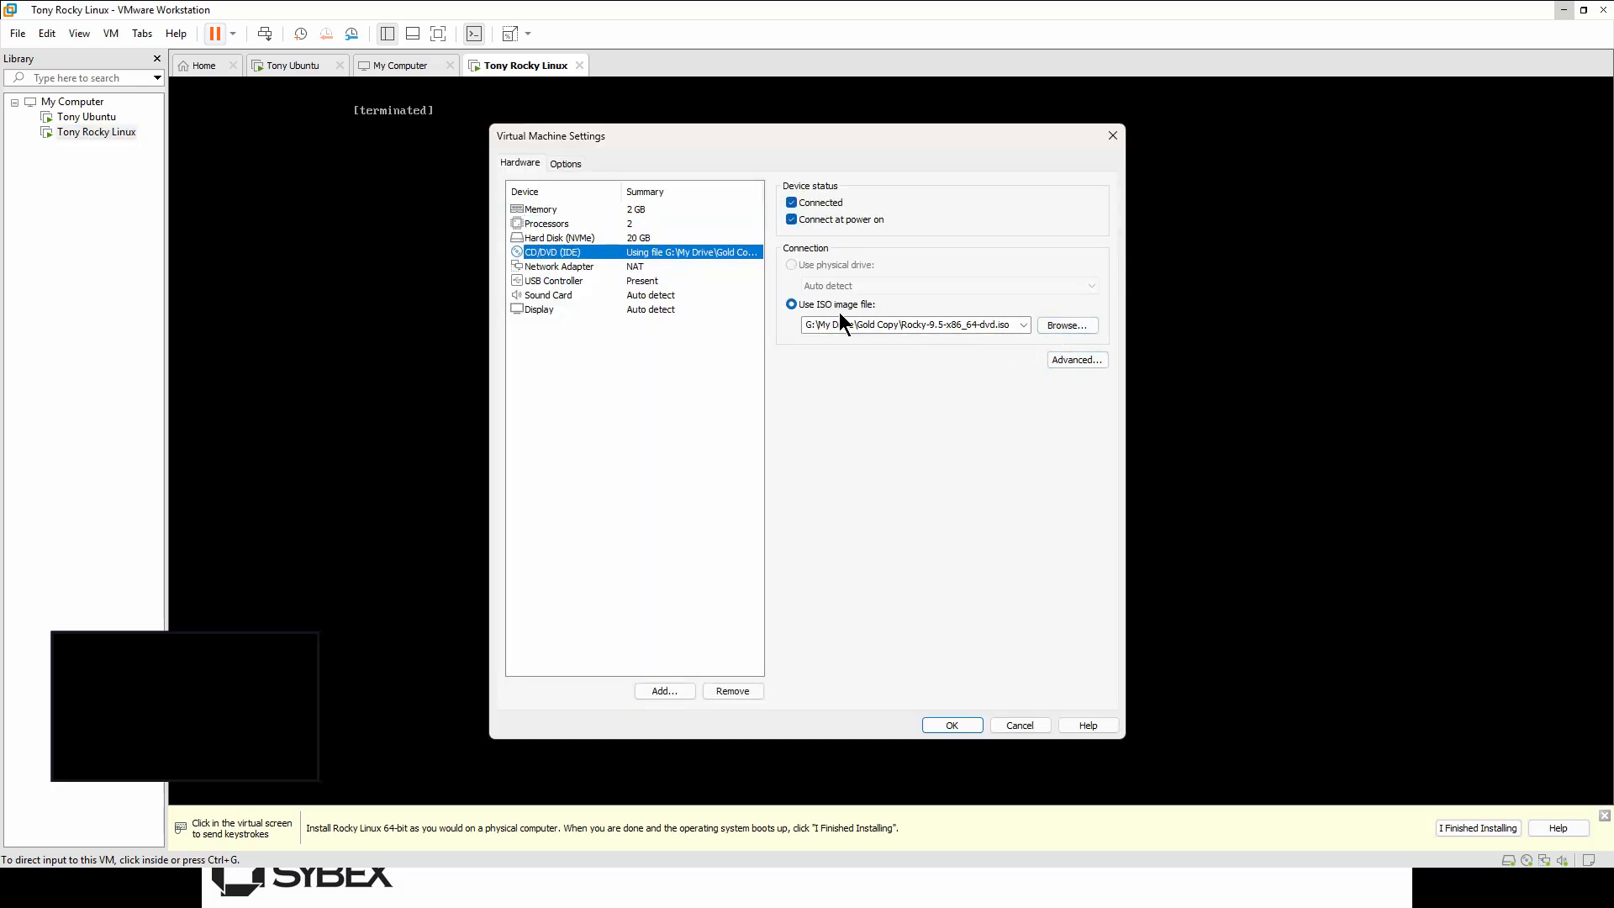
click(1112, 136)
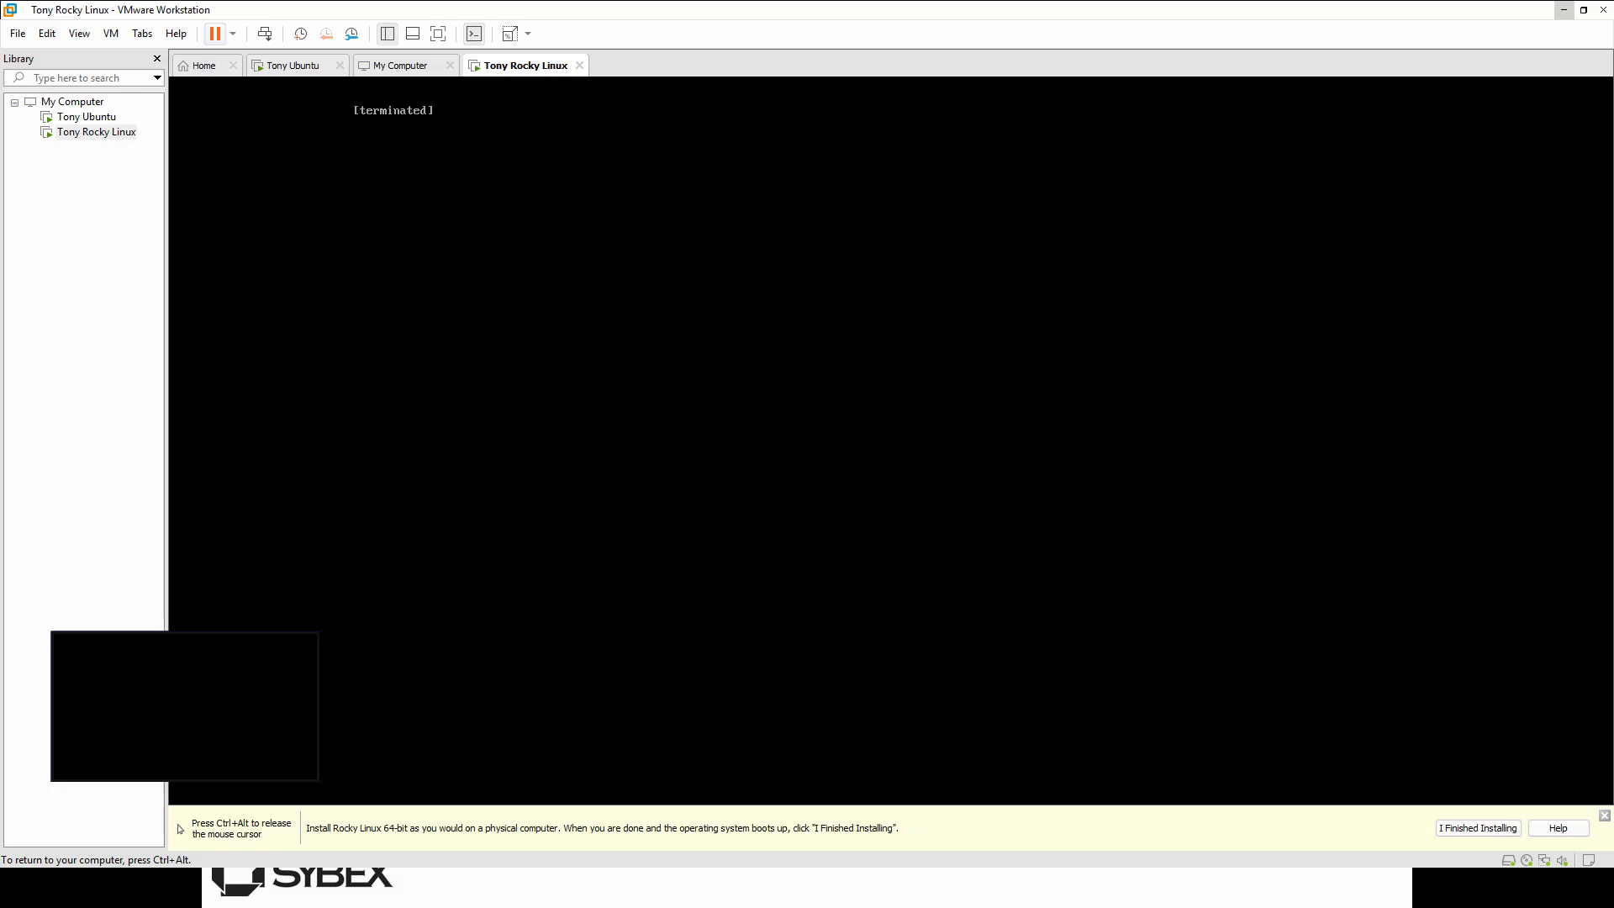
Step: Release input from the guest and power off the Tony Rocky Linux VM
key(ctrl+alt)
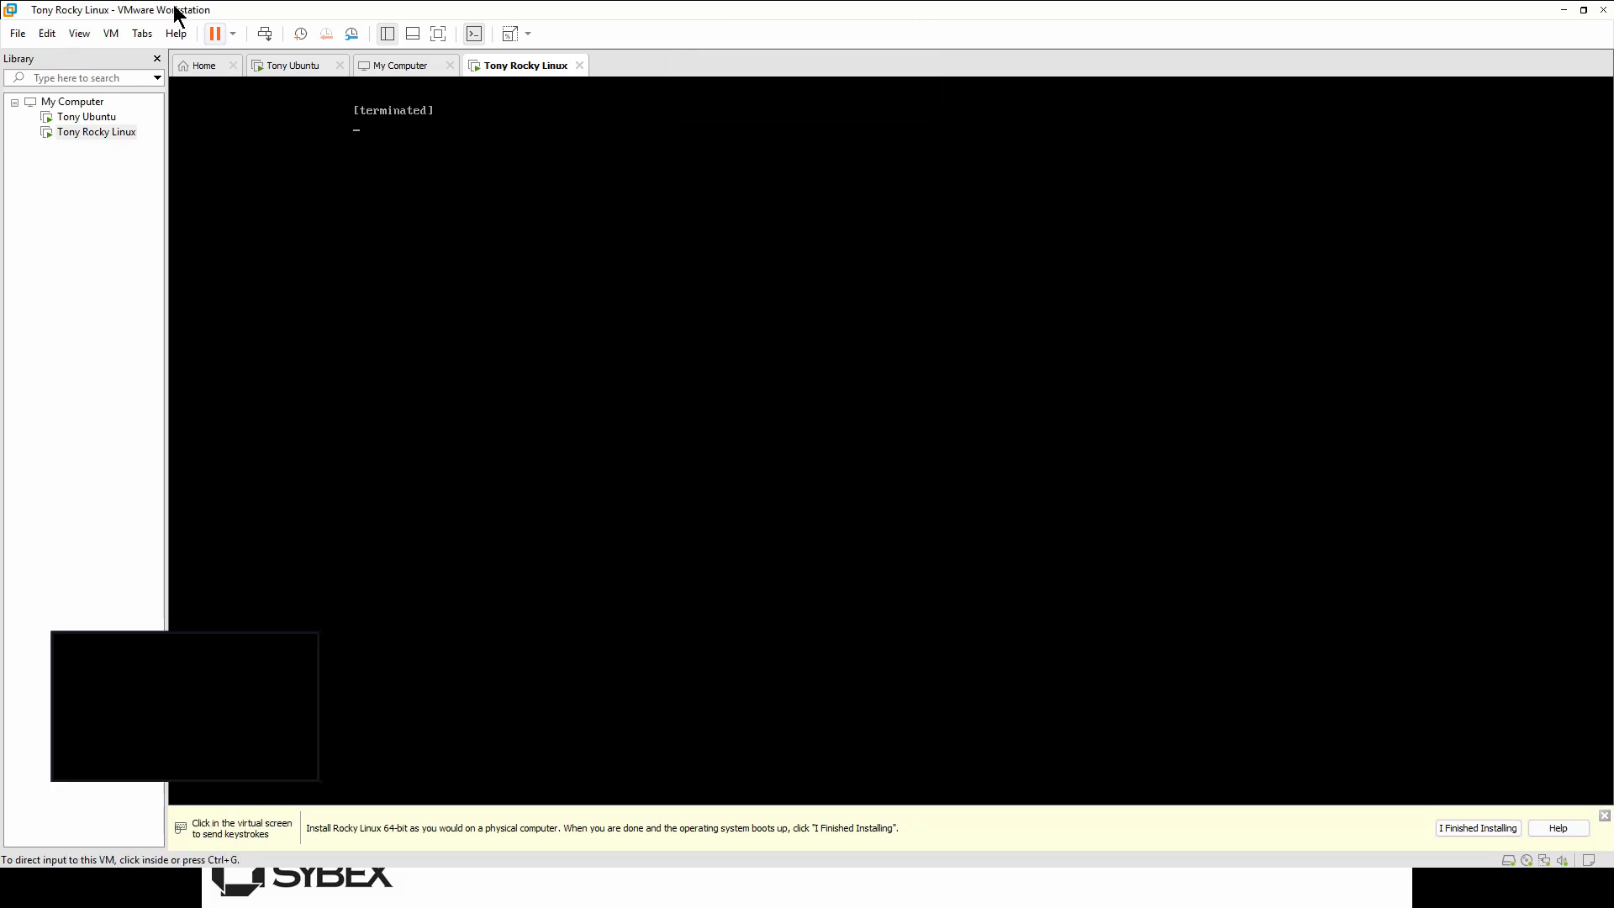
click(410, 67)
click(522, 67)
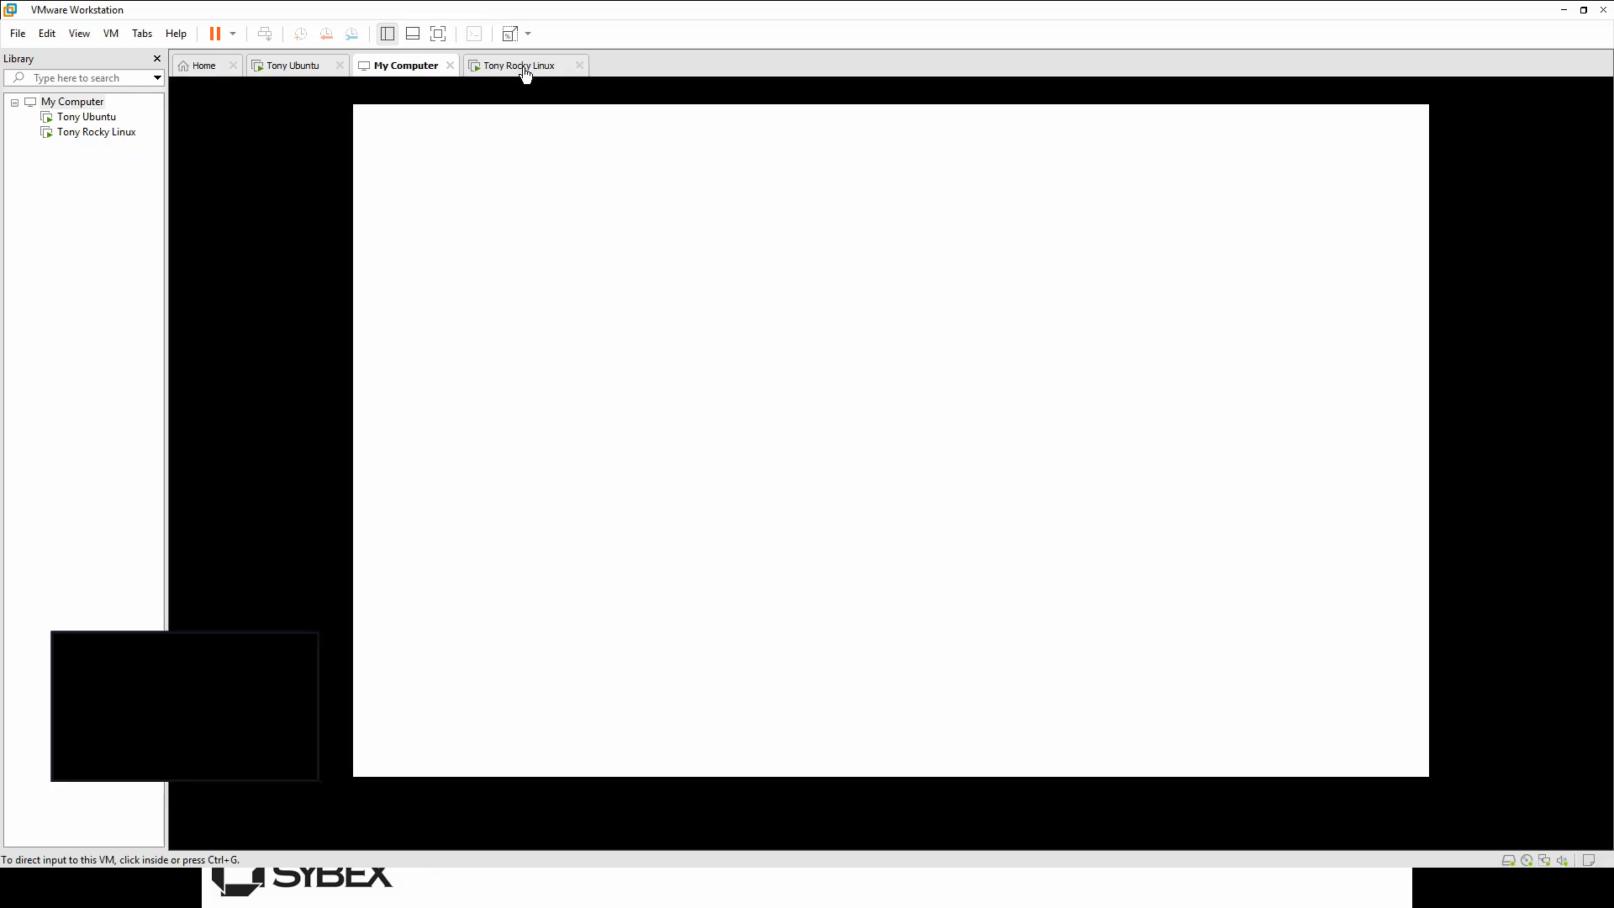
click(555, 187)
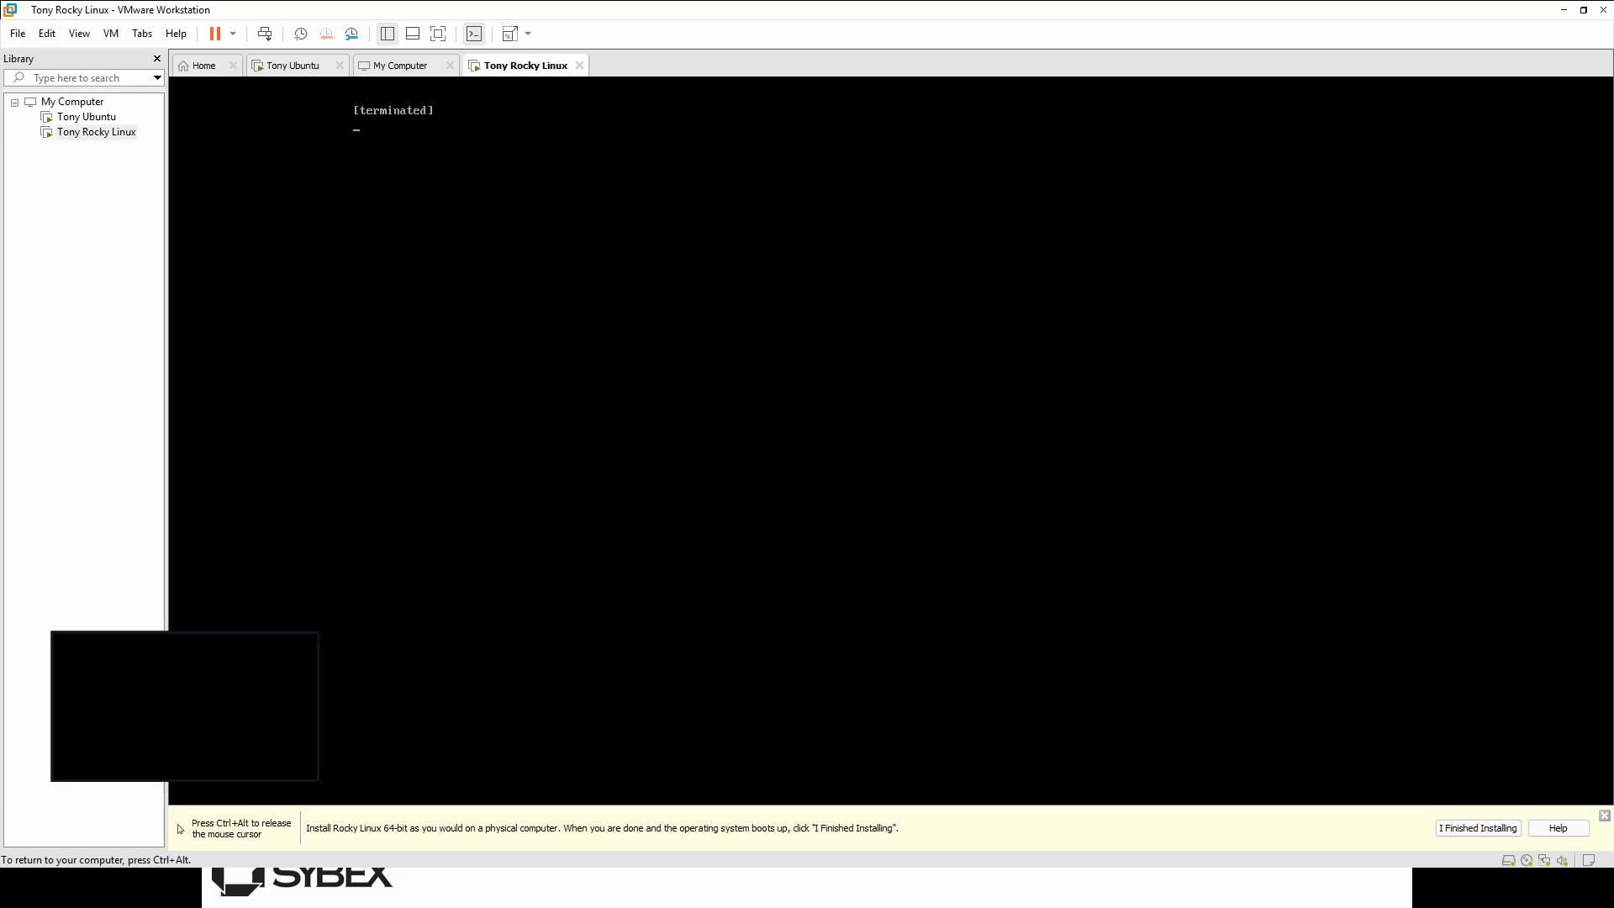
key(ctrl+alt)
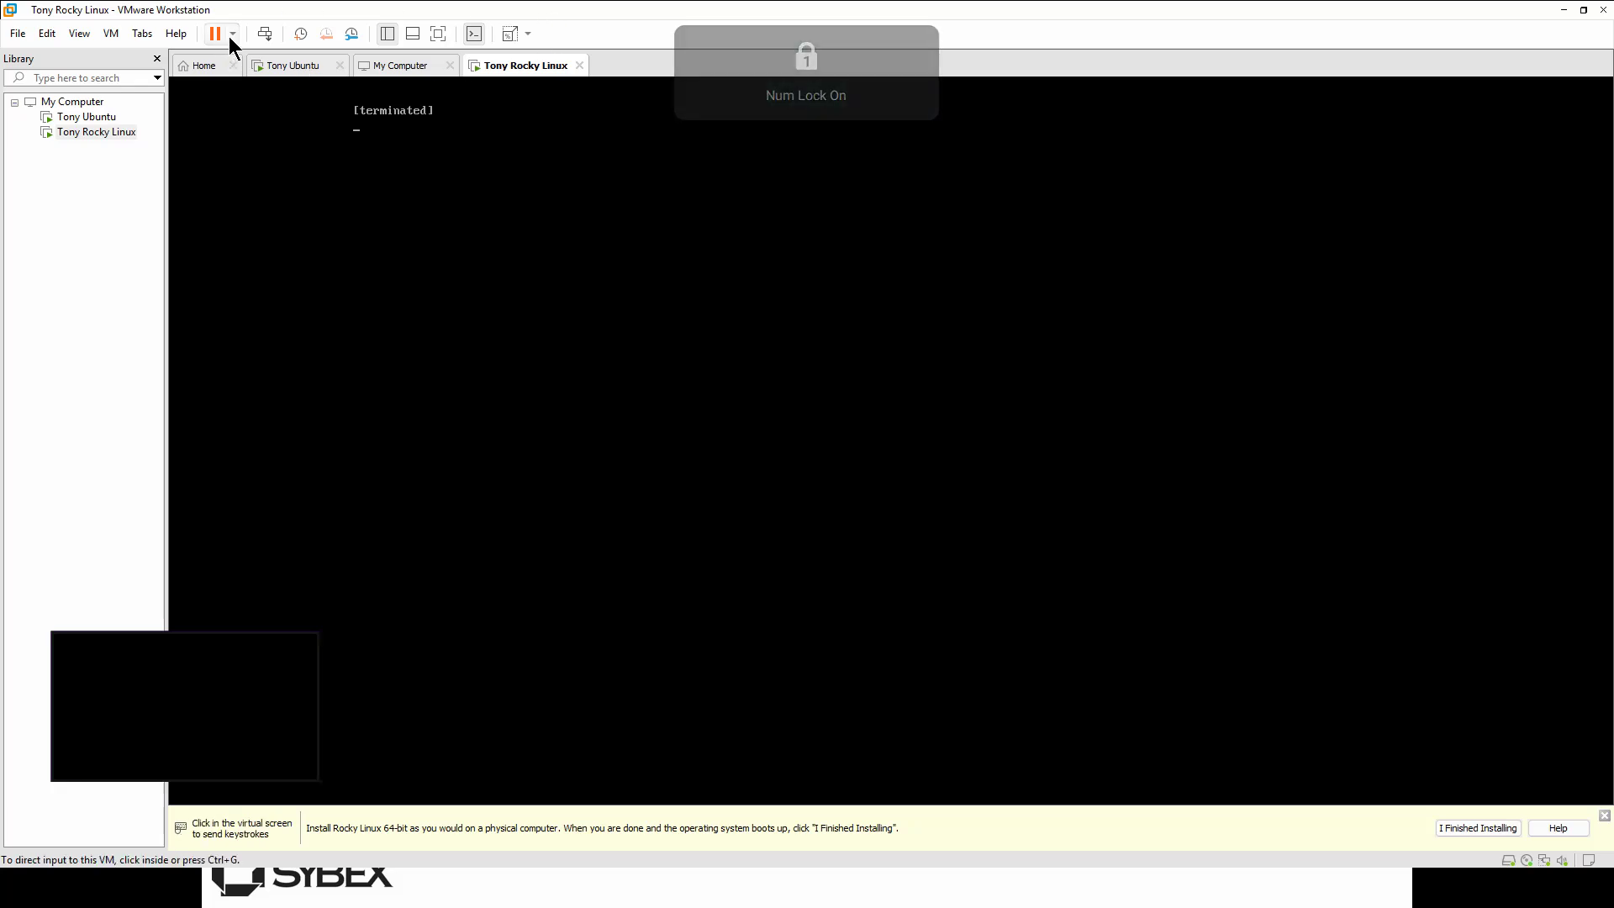
click(460, 170)
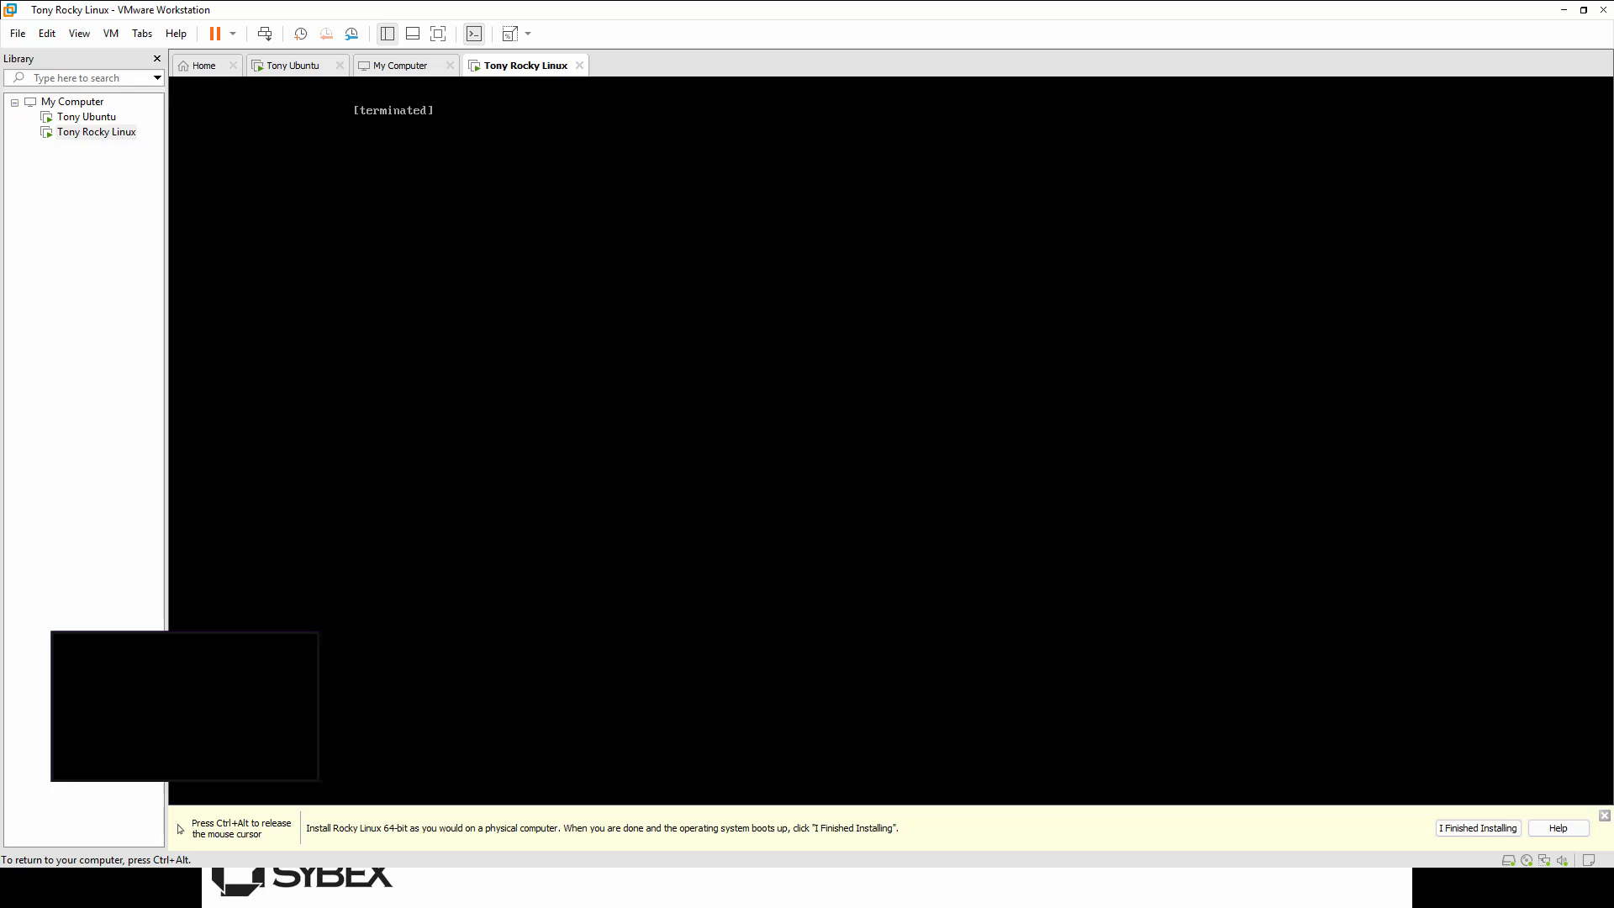
key(ctrl+alt)
click(233, 33)
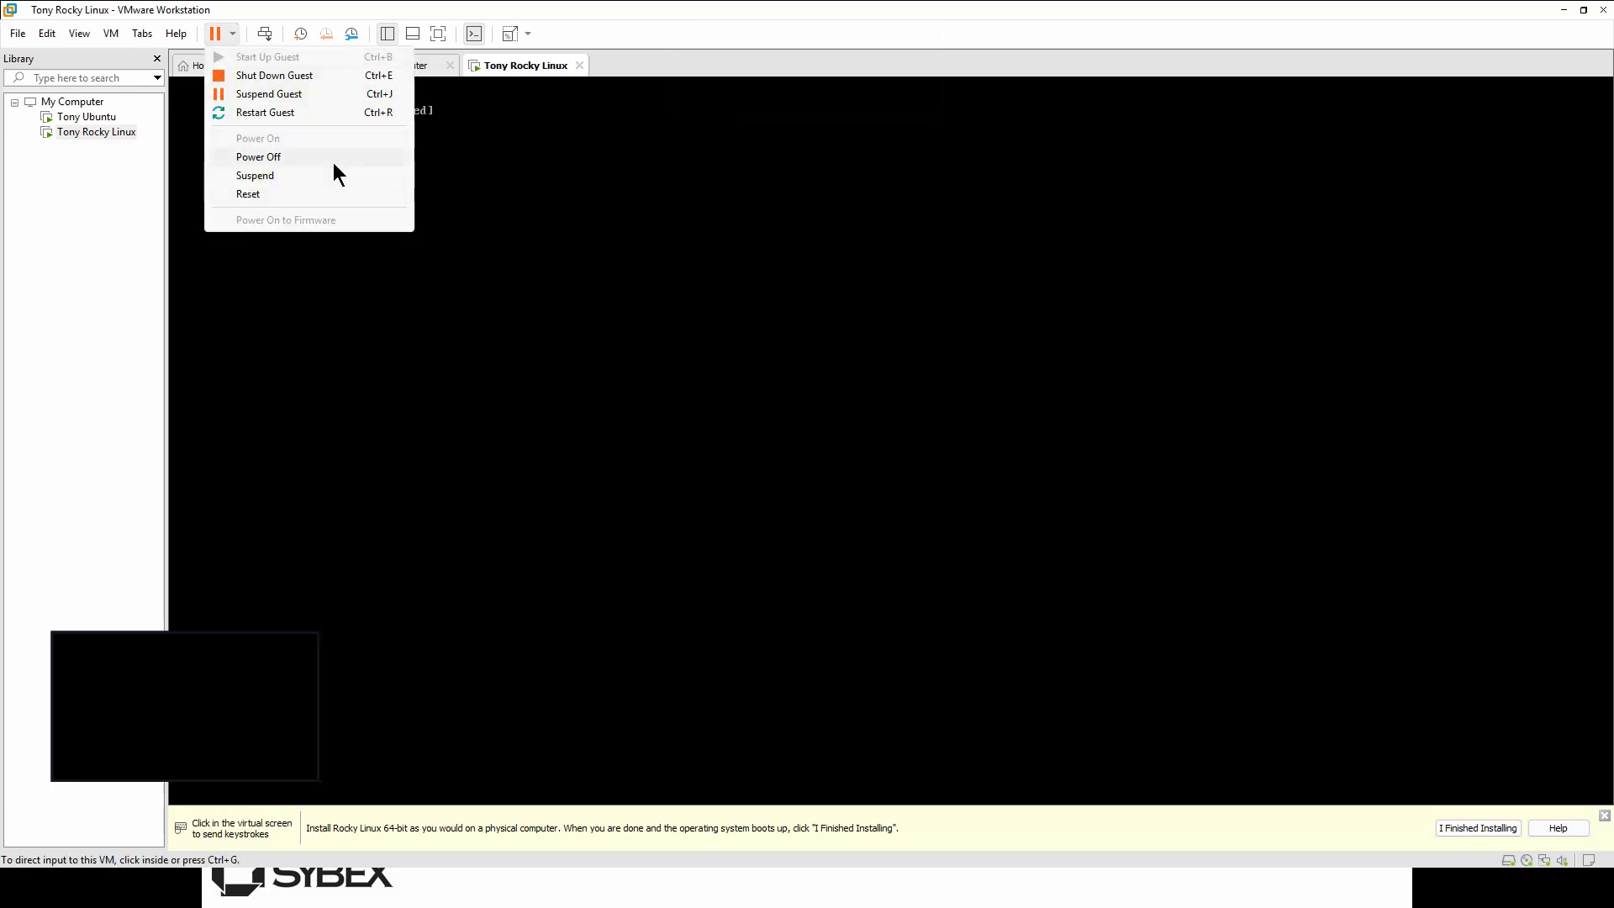
click(299, 157)
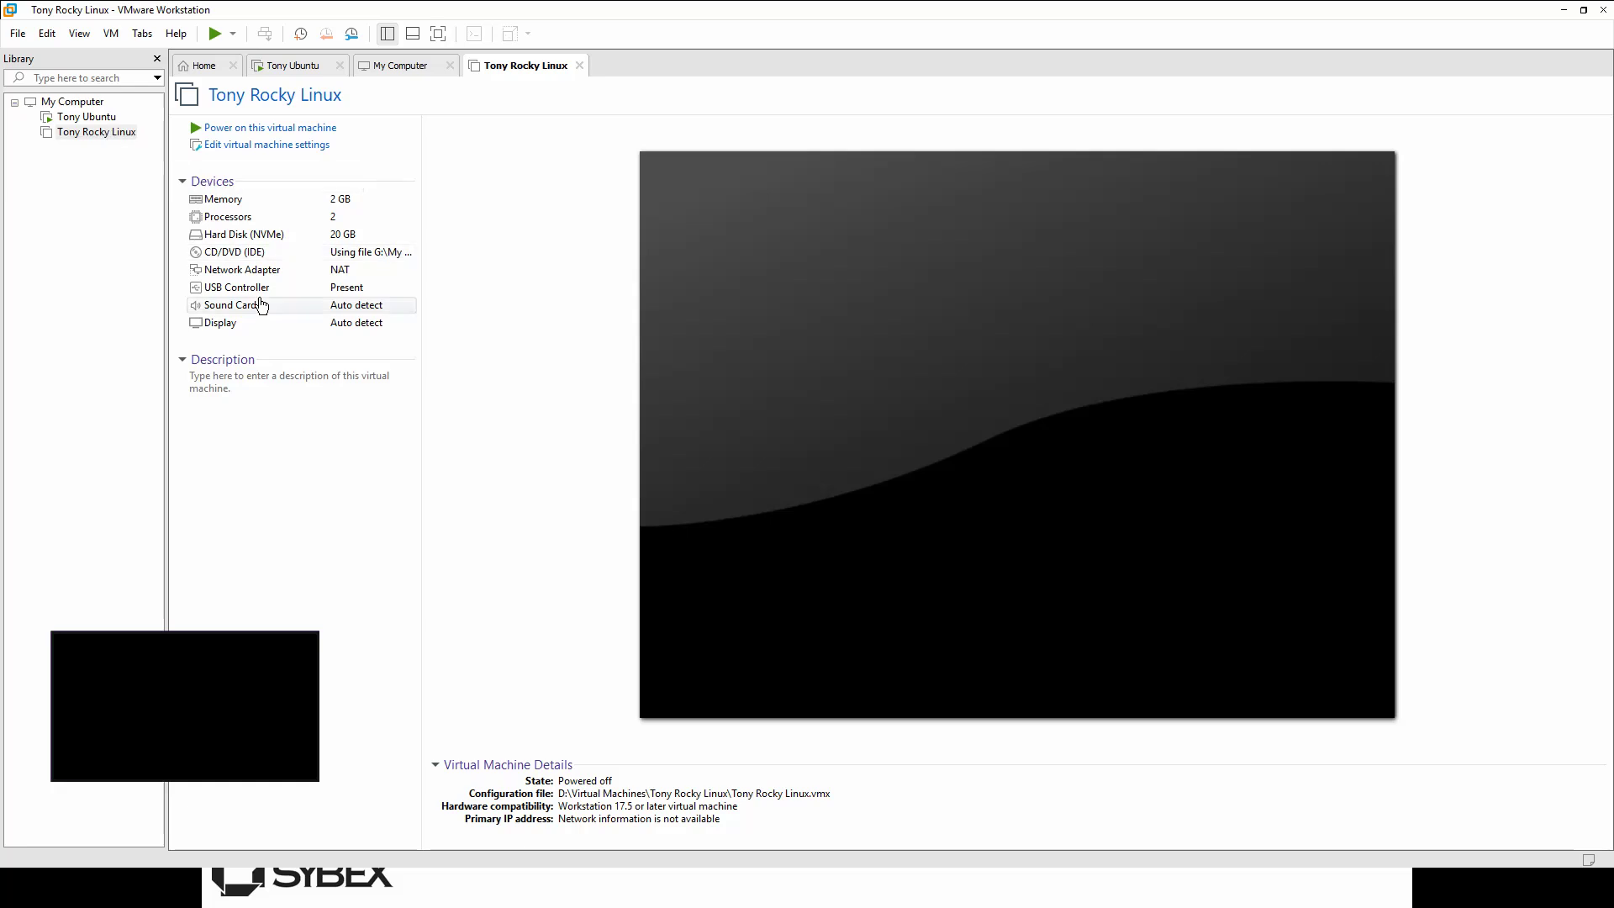
Step: Switch the CD/DVD (IDE) drive from the Rocky ISO to an auto-detected physical drive
click(262, 144)
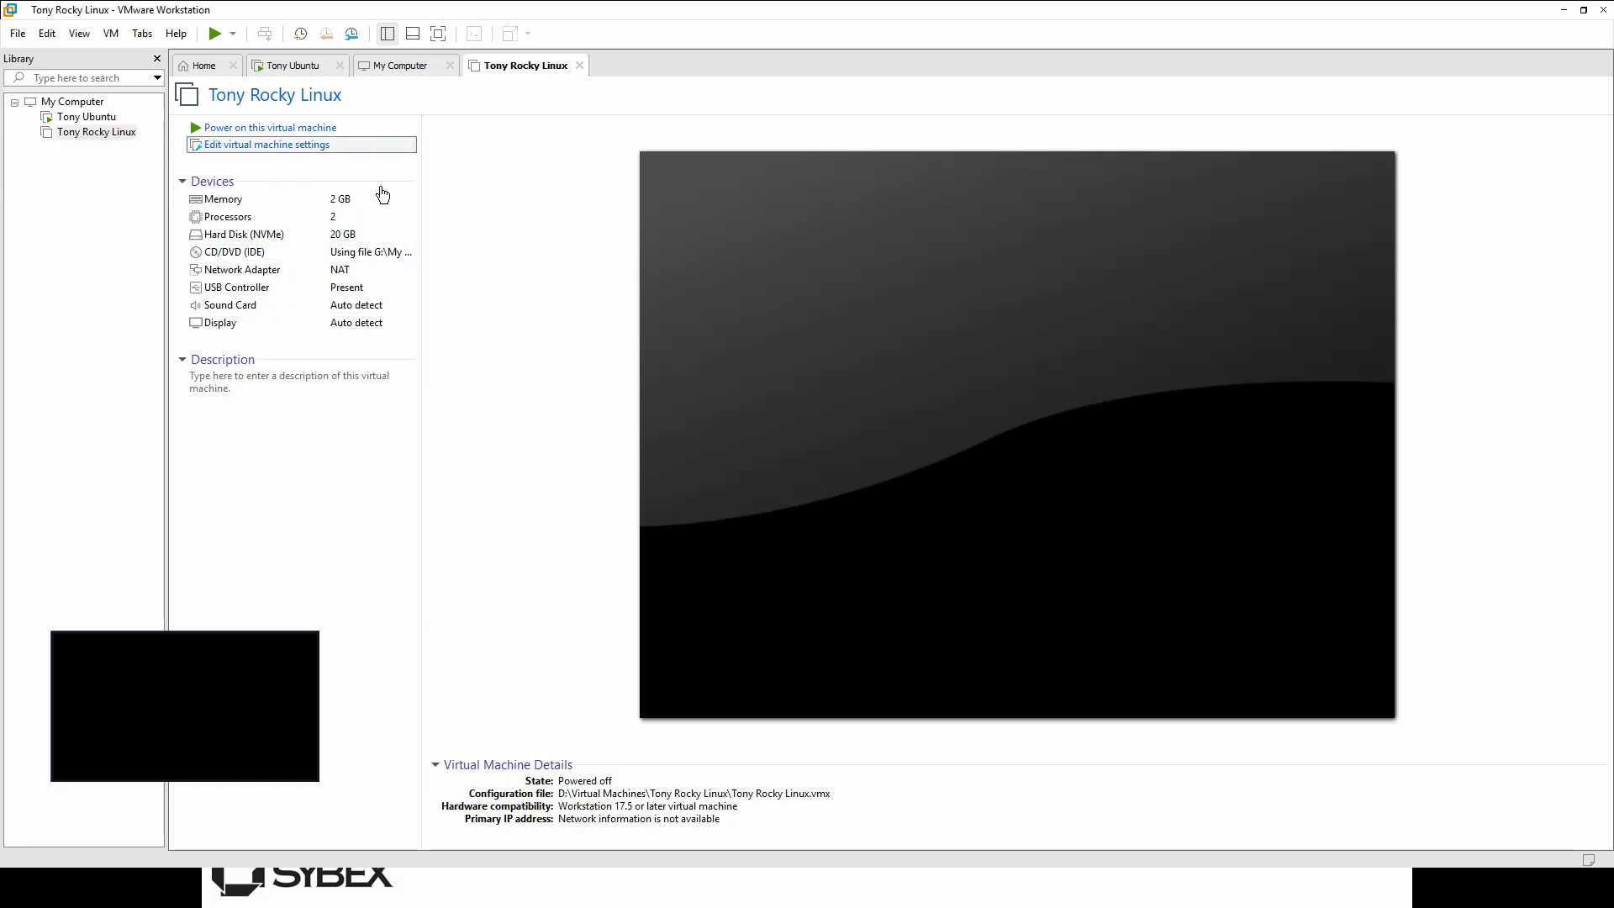
click(296, 144)
click(566, 254)
click(794, 265)
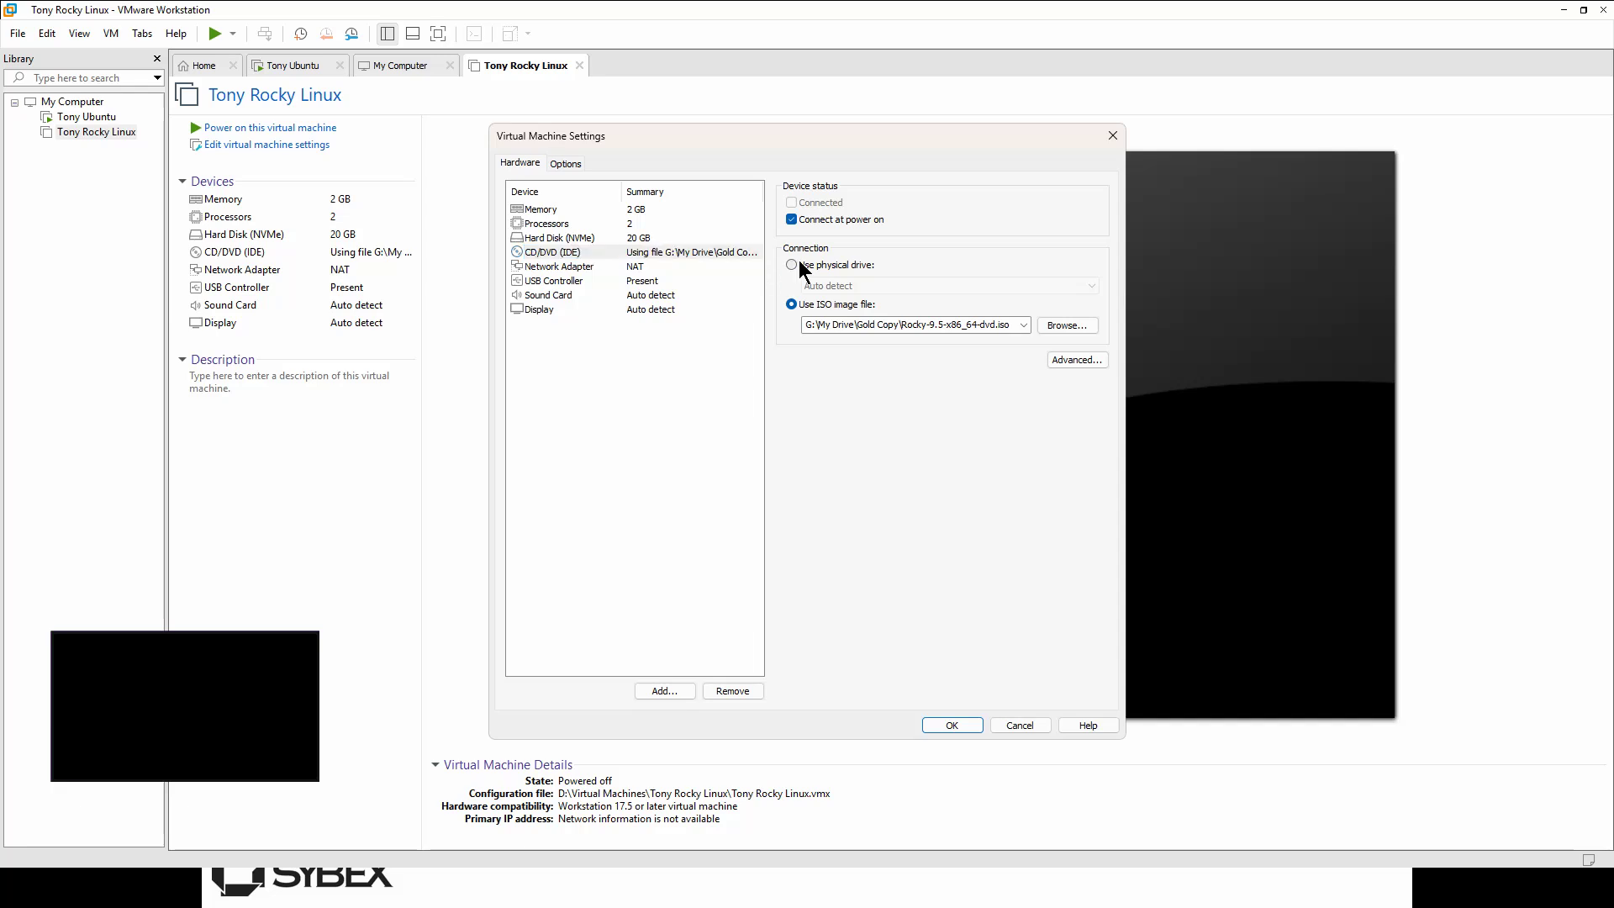
click(953, 725)
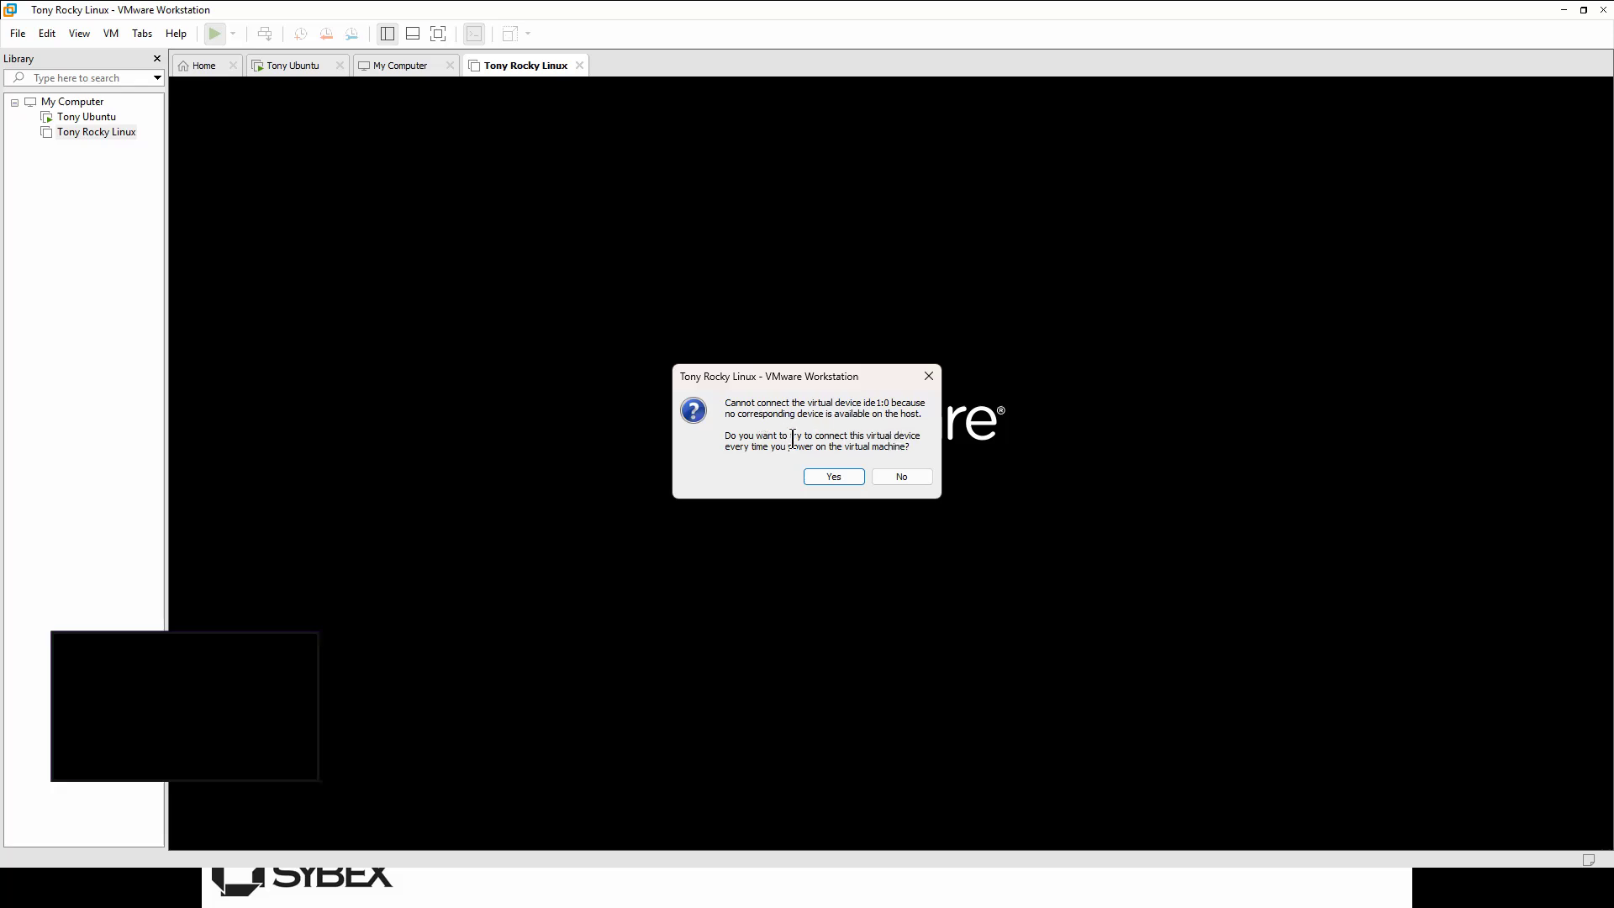
Step: Dismiss the 'Cannot connect the virtual device ide1:0' prompt so the guest boots from disk
click(883, 473)
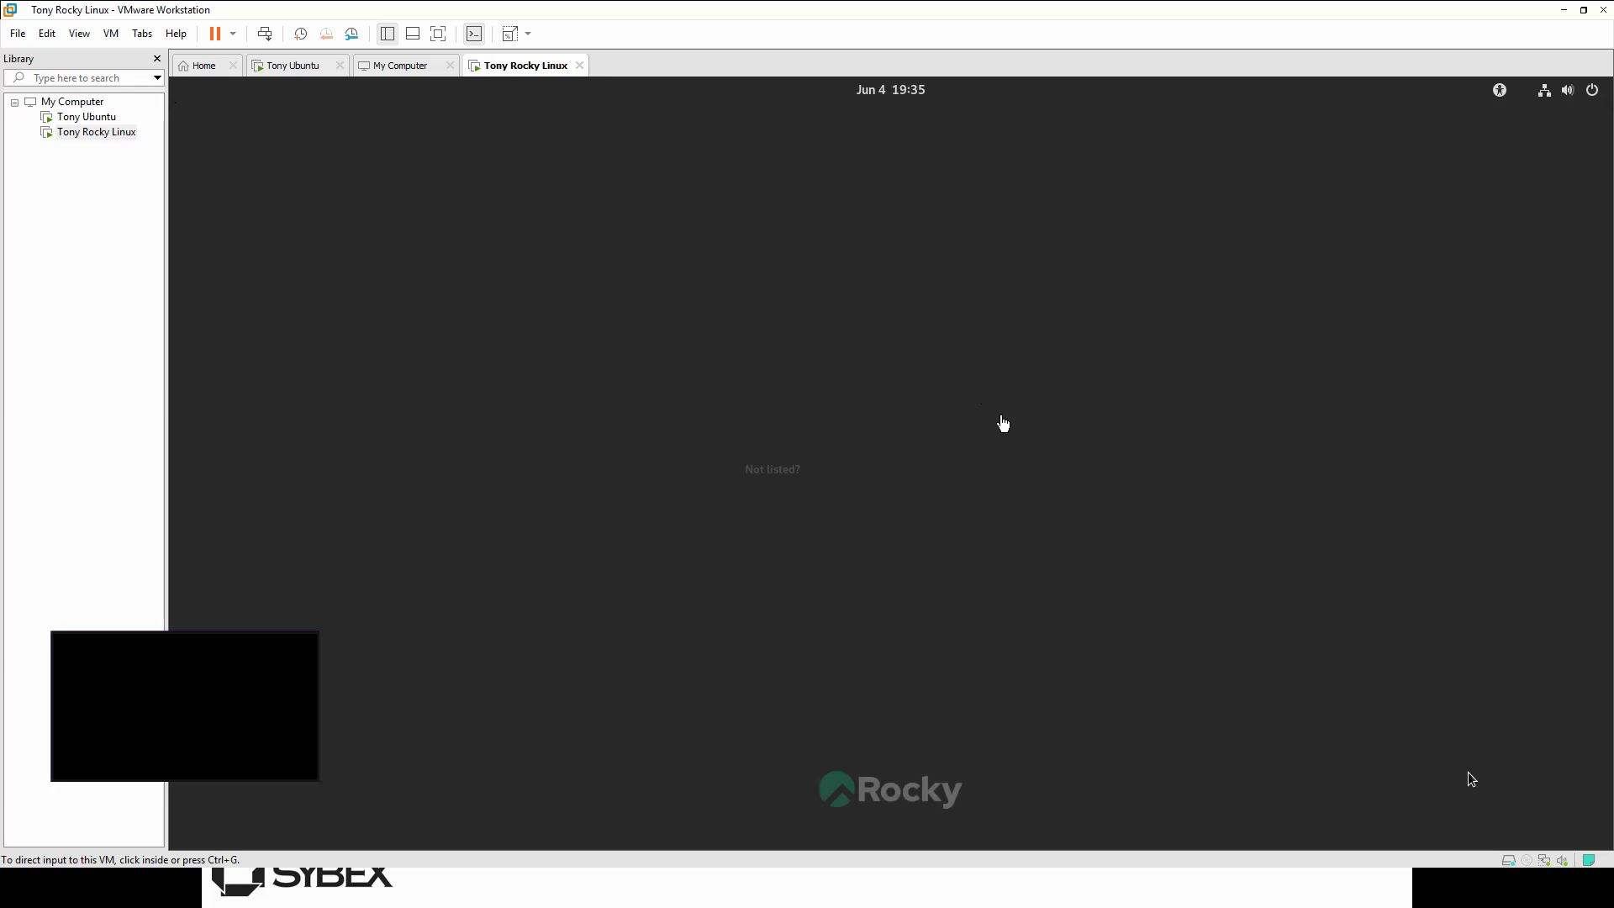
Step: Select the administrator account on the login screen and sign in with its password
click(850, 462)
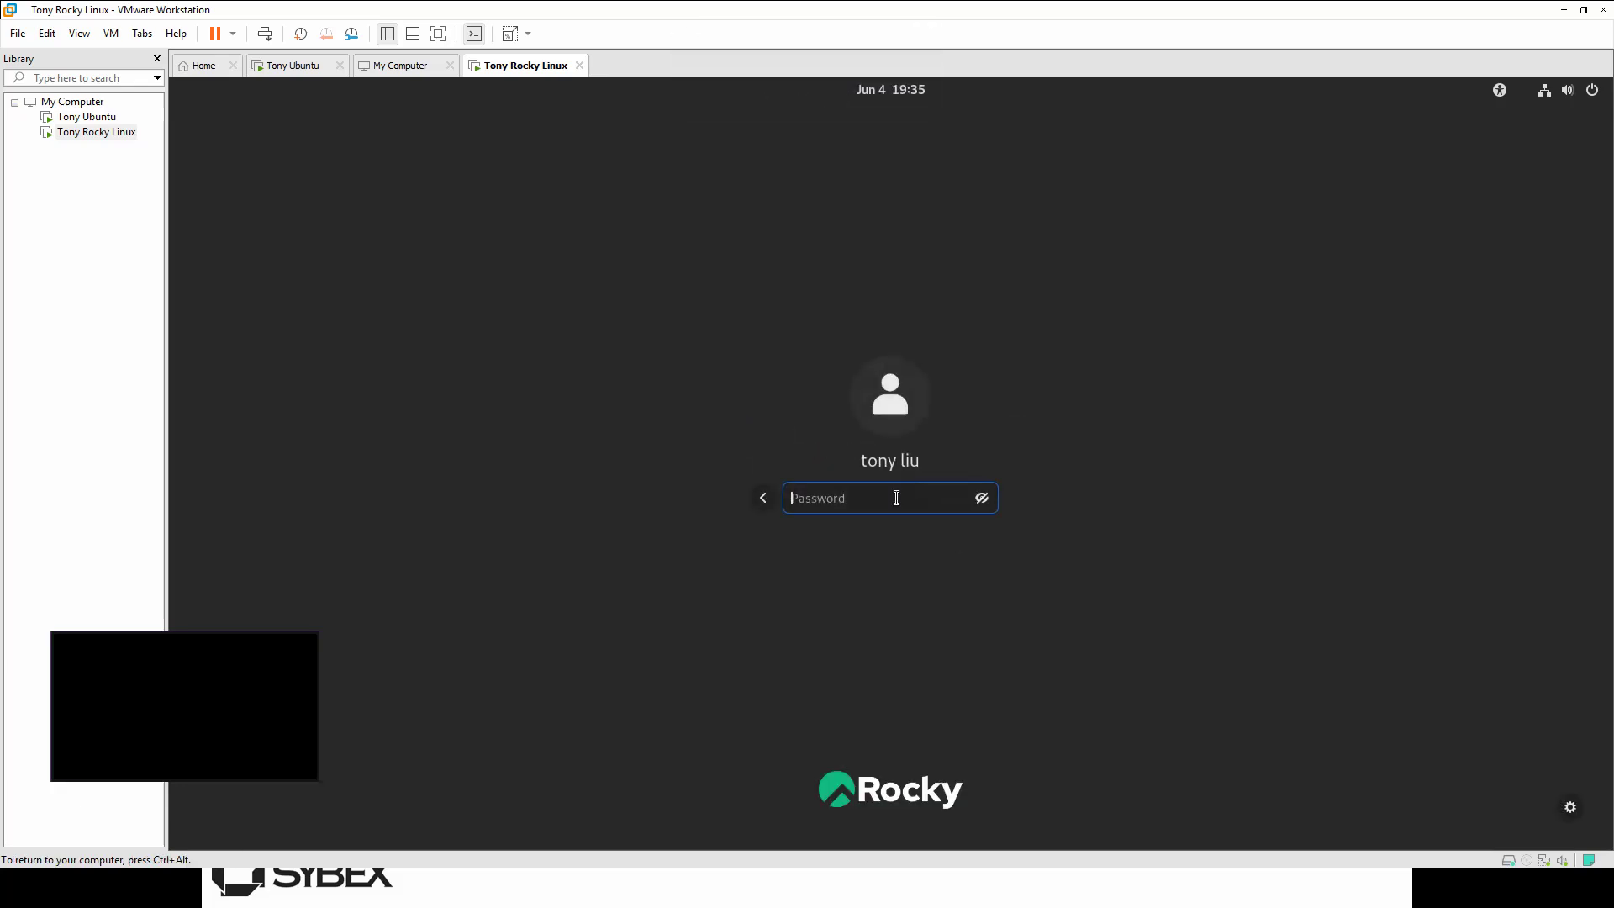
text(••••••••)
key(Return)
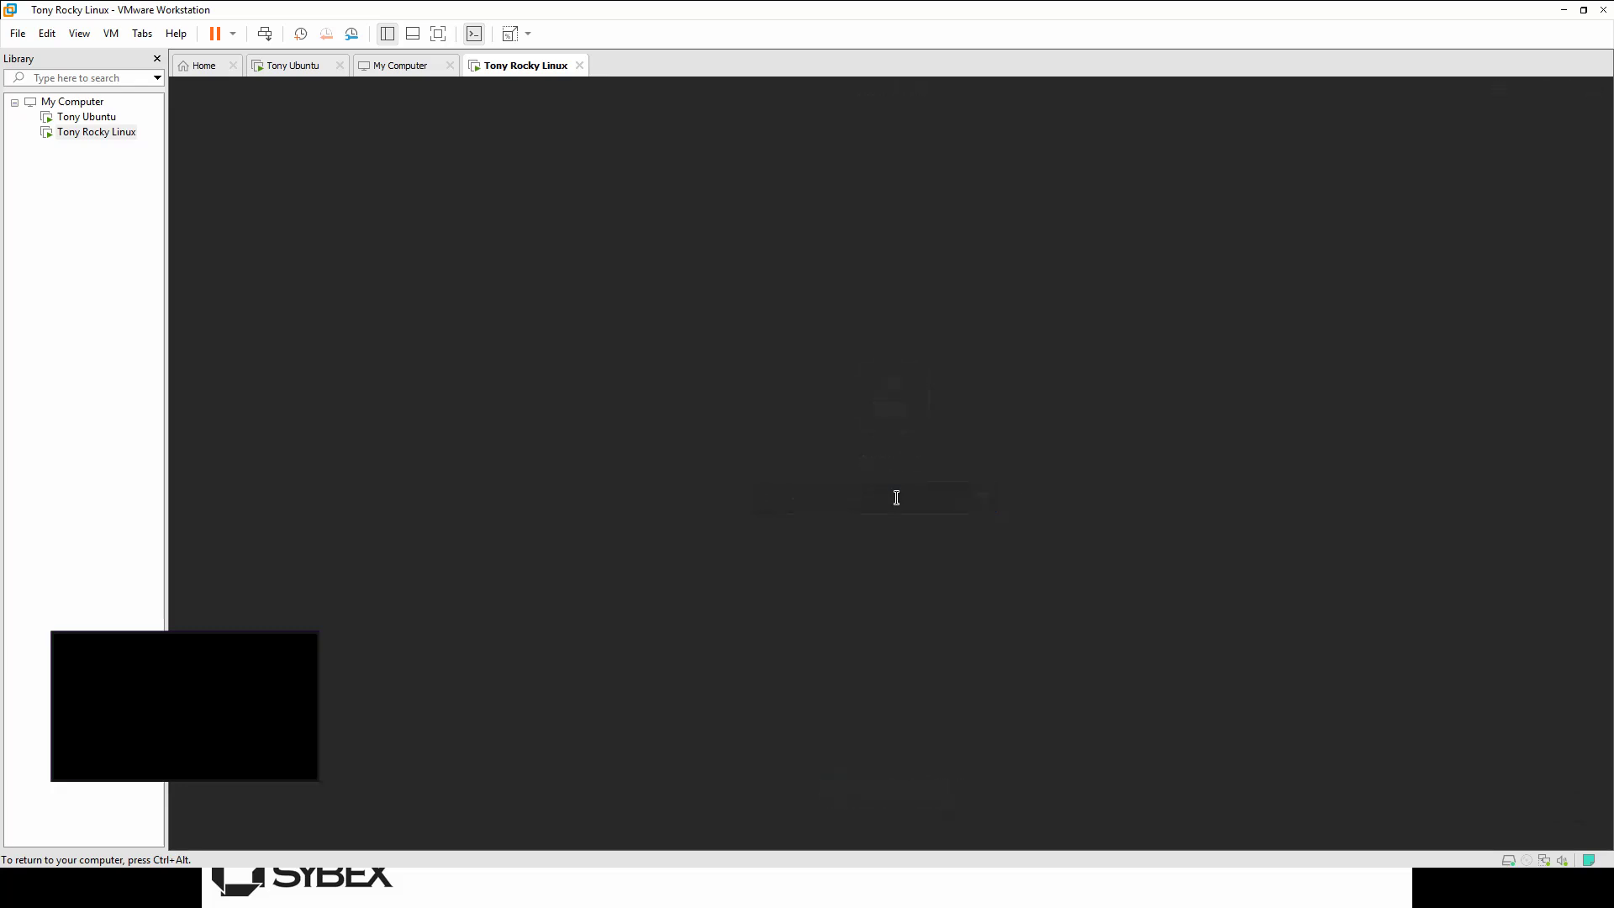